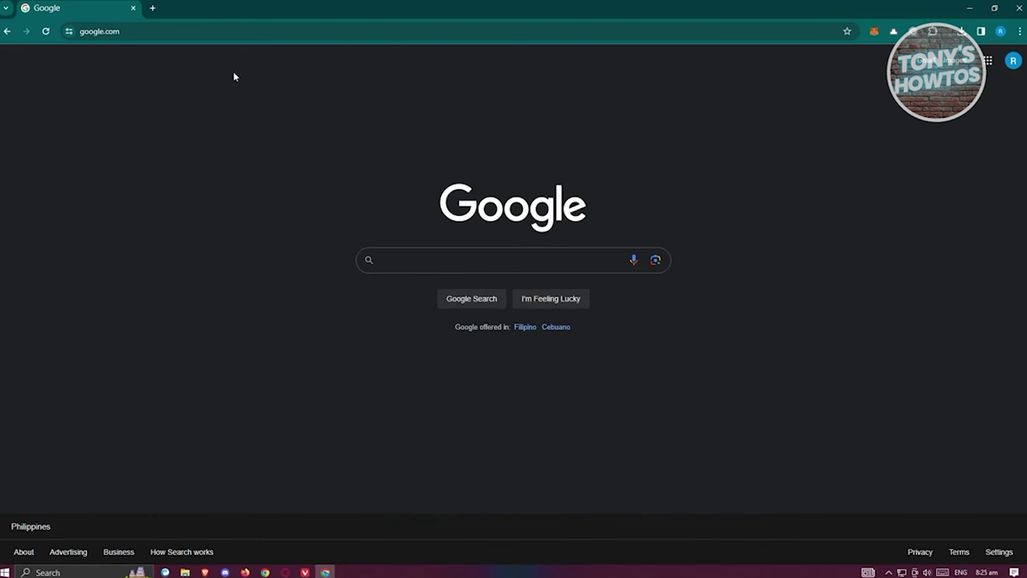
- Search Google for 'google drive' and open the Google Drive download page
left_click(435, 262)
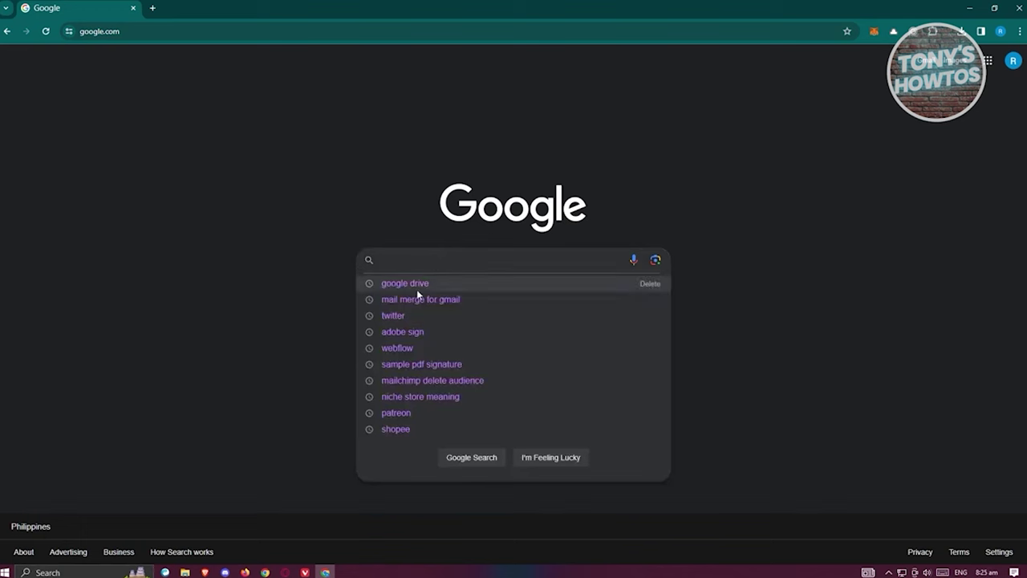
left_click(417, 284)
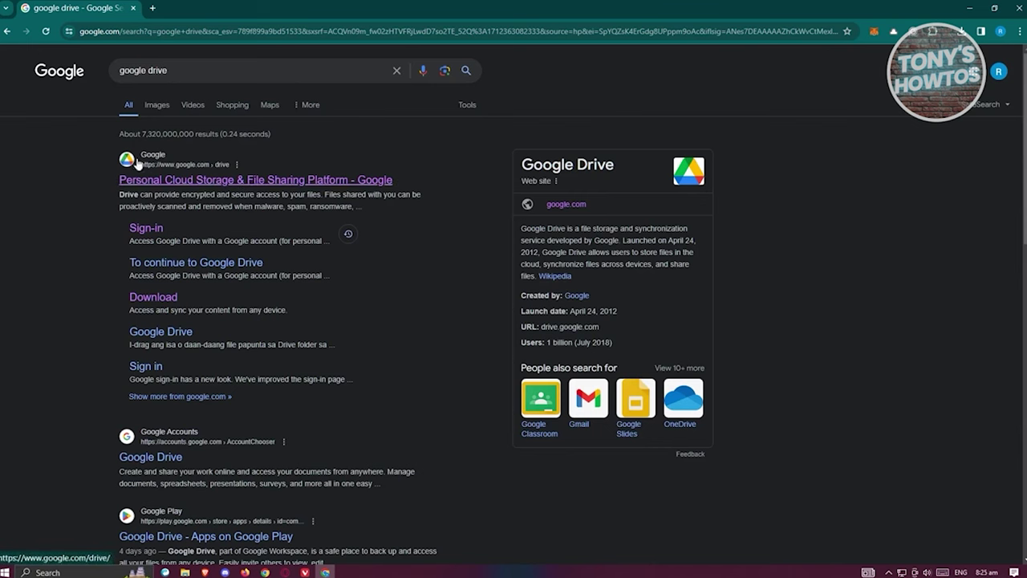
left_click(196, 183)
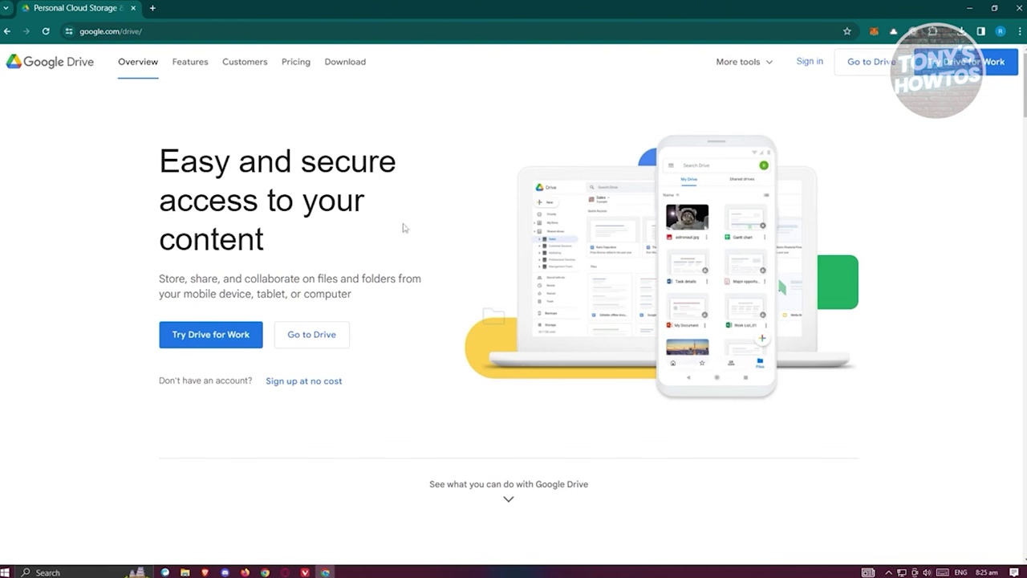
left_click(345, 64)
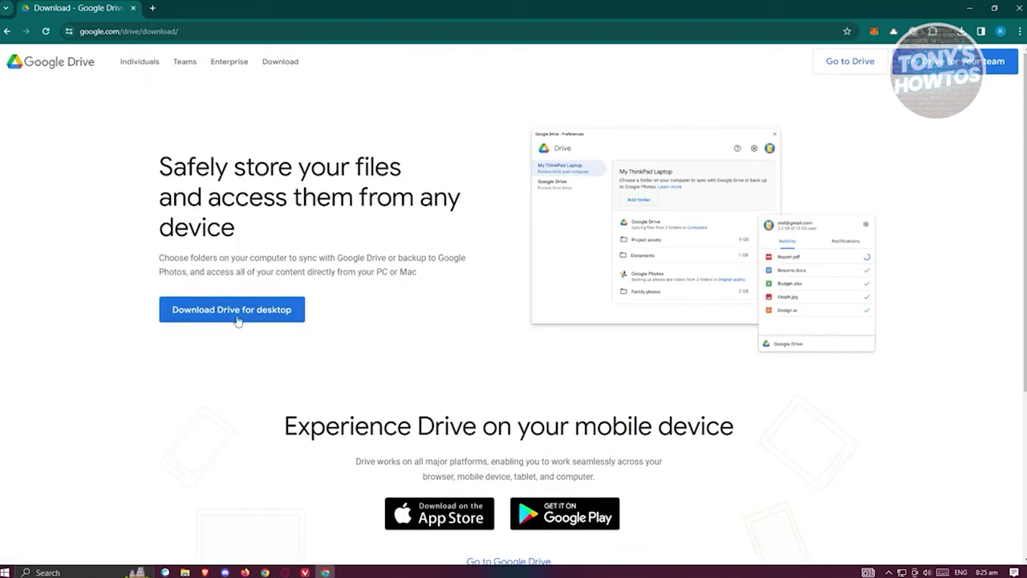
- Download the Drive for desktop installer, install it with desktop shortcuts, and launch it
left_click(239, 317)
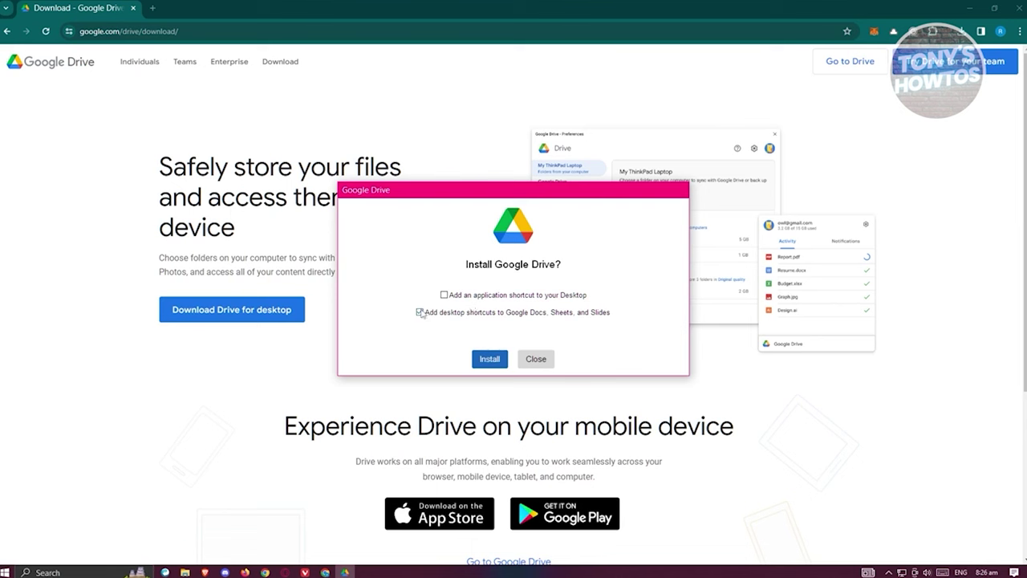
left_click(420, 312)
left_click(491, 359)
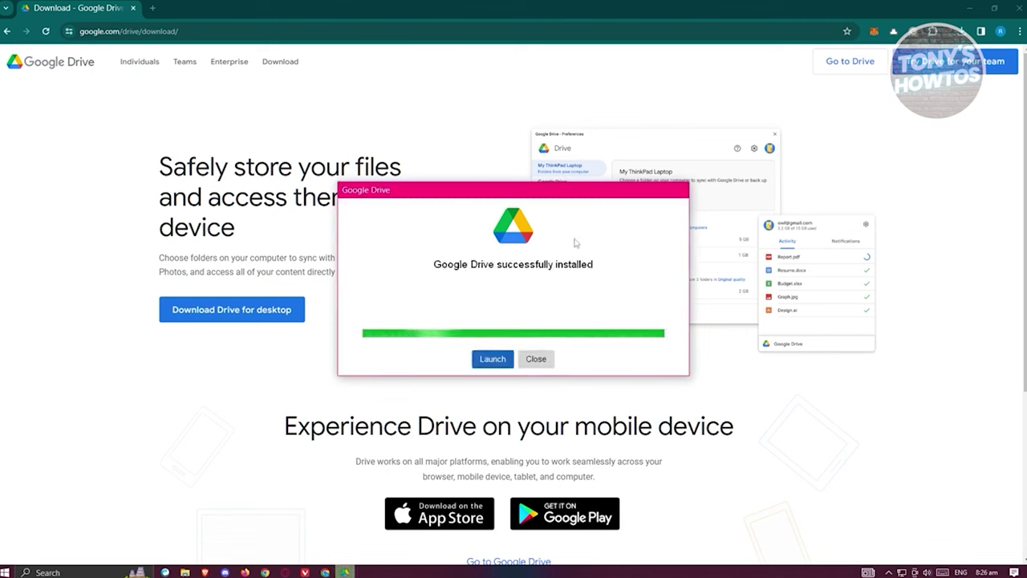
left_click(493, 359)
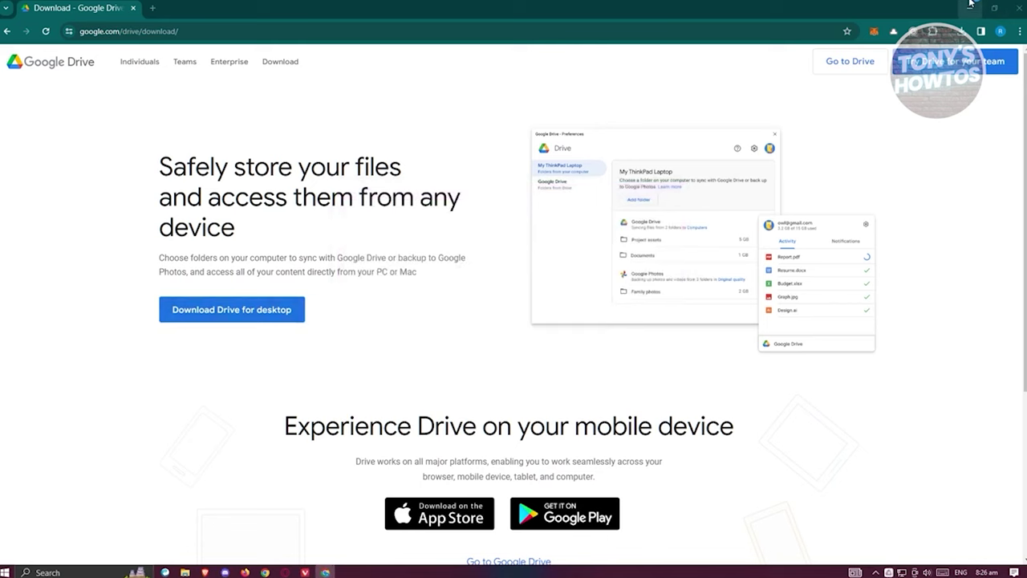
- Start Google Drive for desktop setup and begin signing in to a Google account
left_click(970, 8)
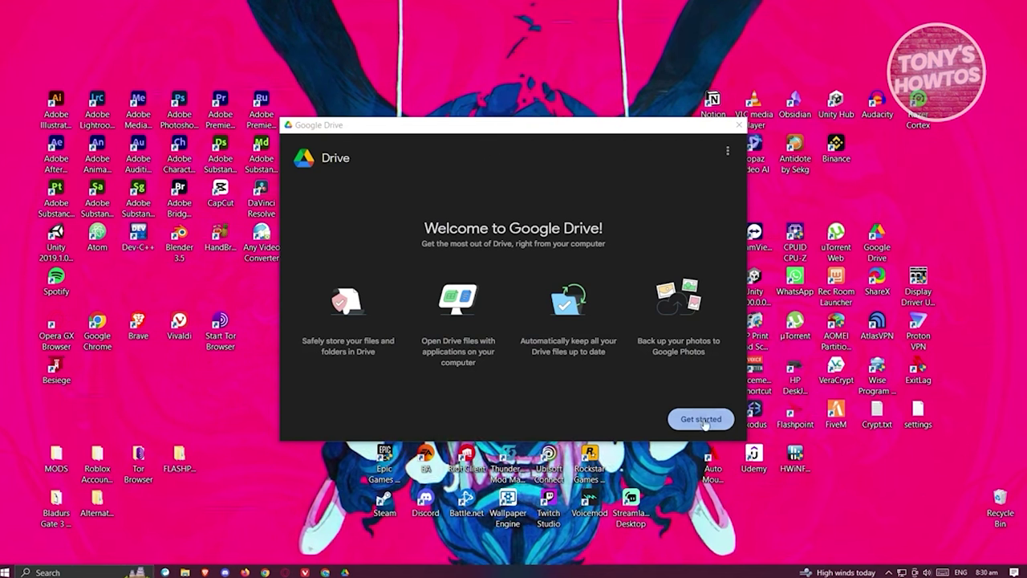
left_click(703, 422)
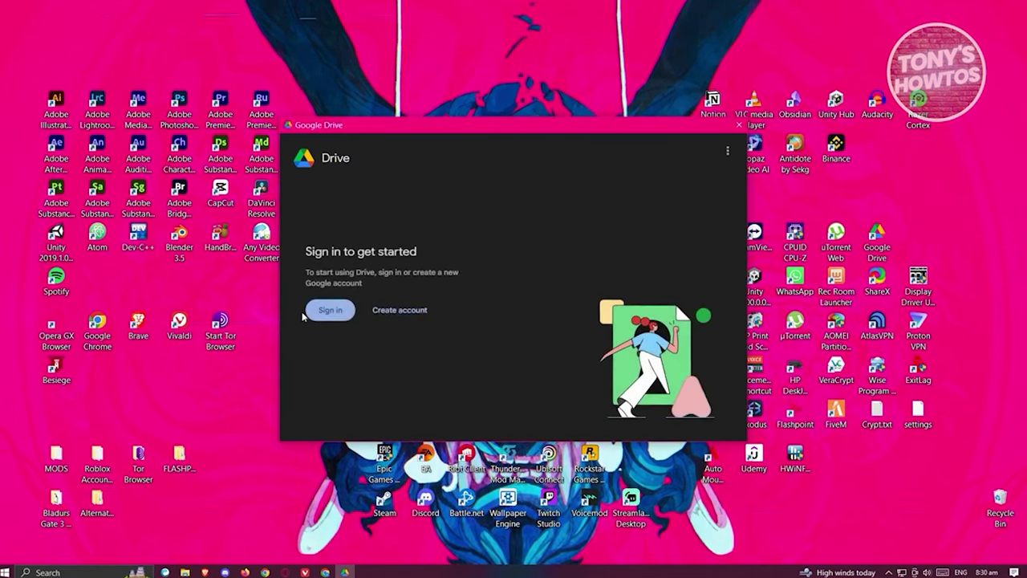
left_click(330, 309)
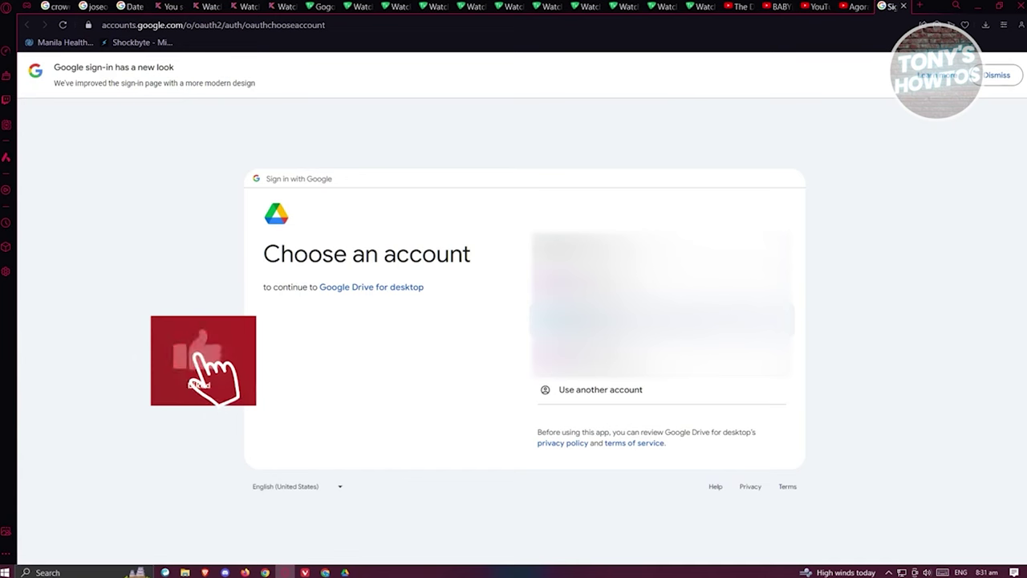
- Choose the Google account, approve Drive for desktop sign-in, and close the browser
left_click(662, 319)
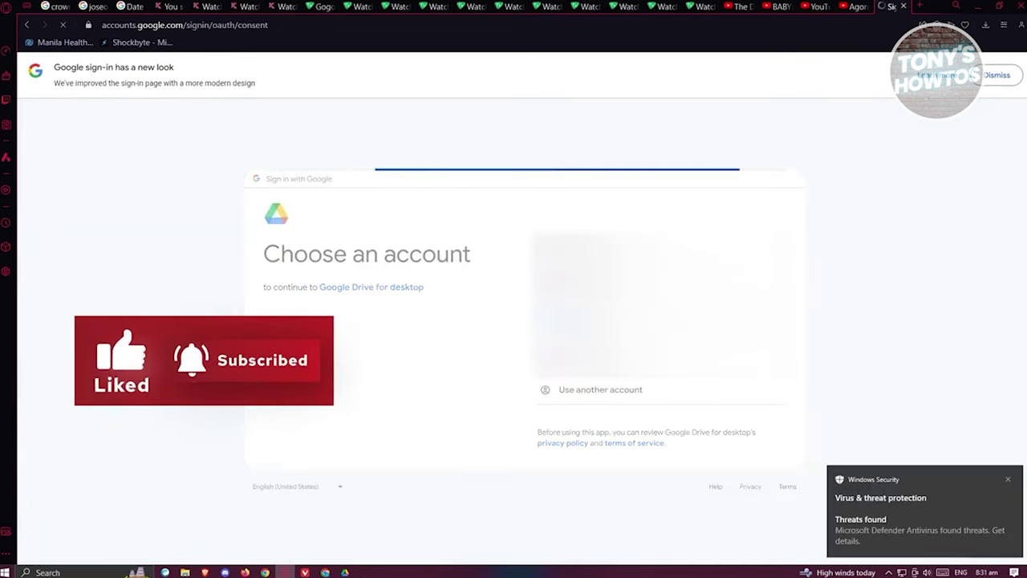
left_click(1008, 479)
left_click(644, 404)
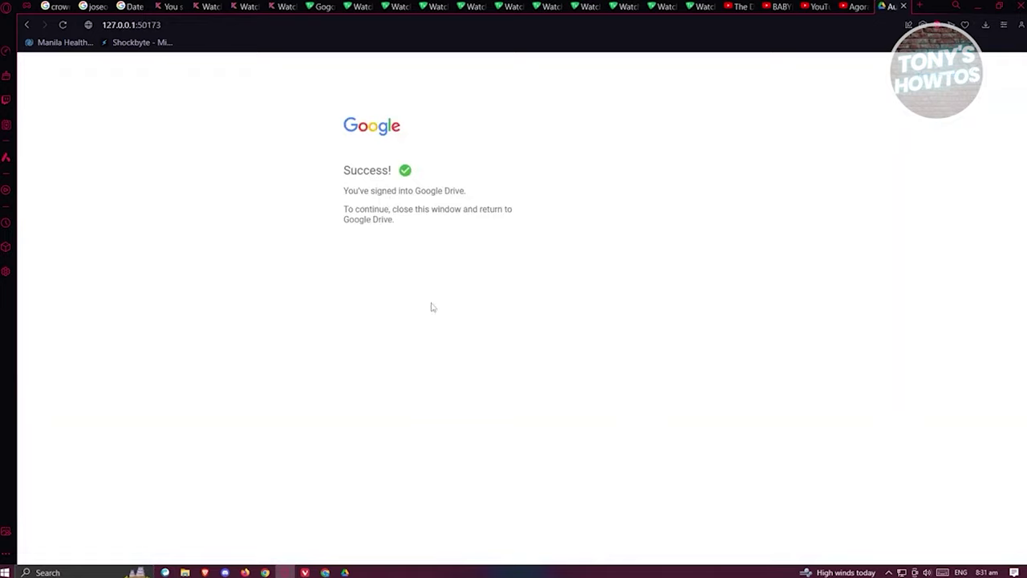
left_click(979, 8)
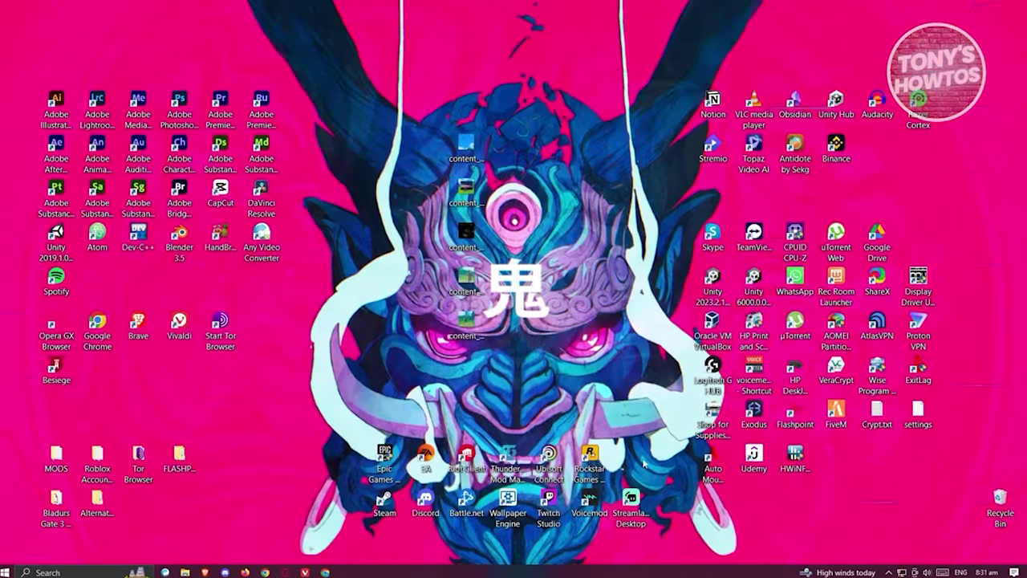
- Create a 'Google Drive' folder in Downloads, select it for syncing, and continue
left_click(892, 572)
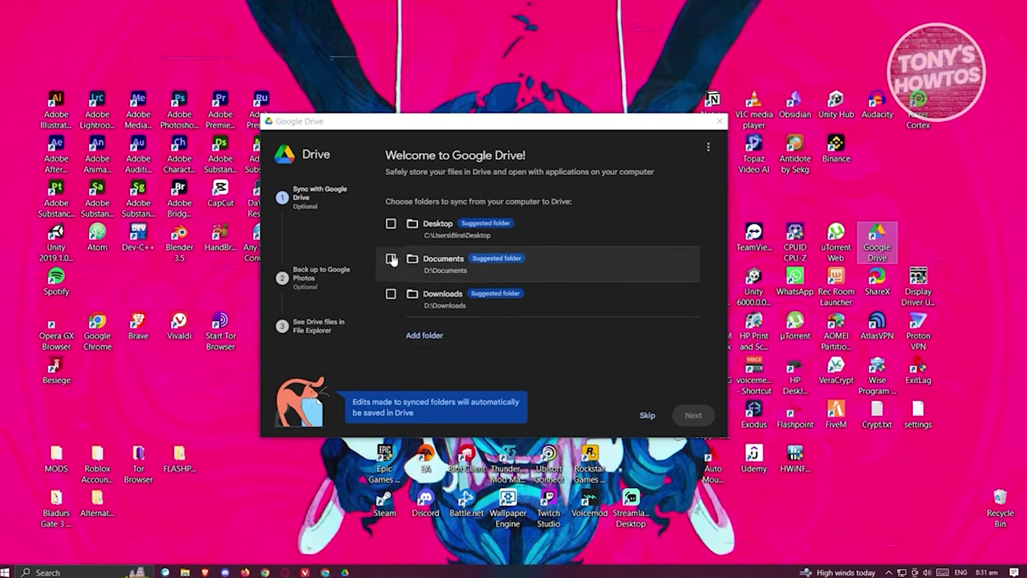
left_click(428, 337)
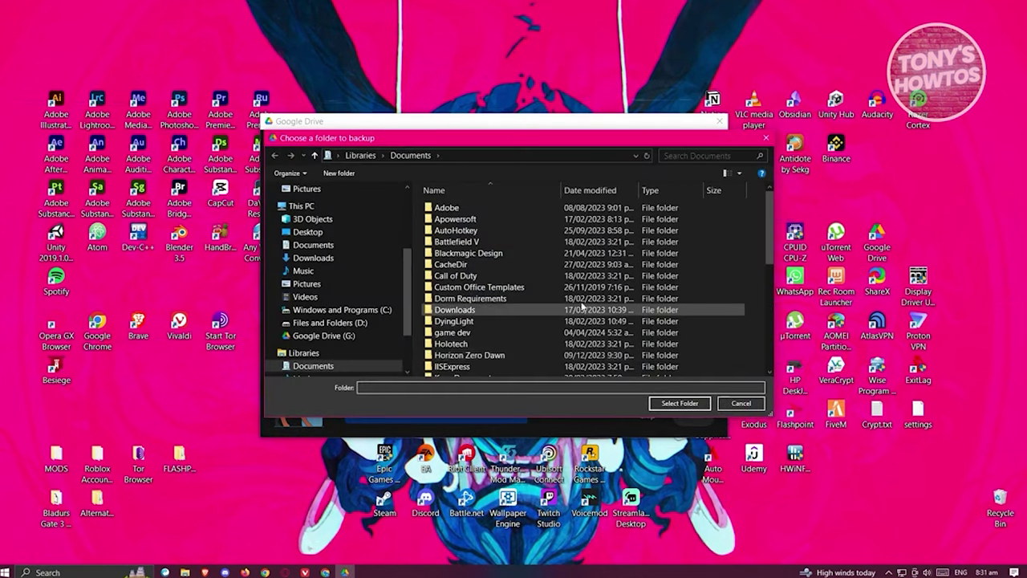
left_click(321, 260)
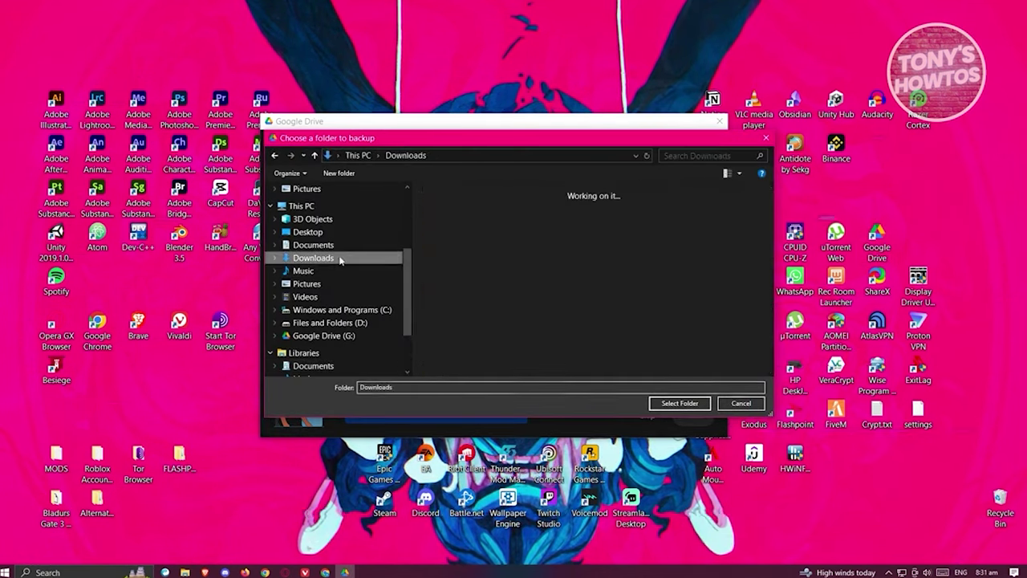
right_click(416, 282)
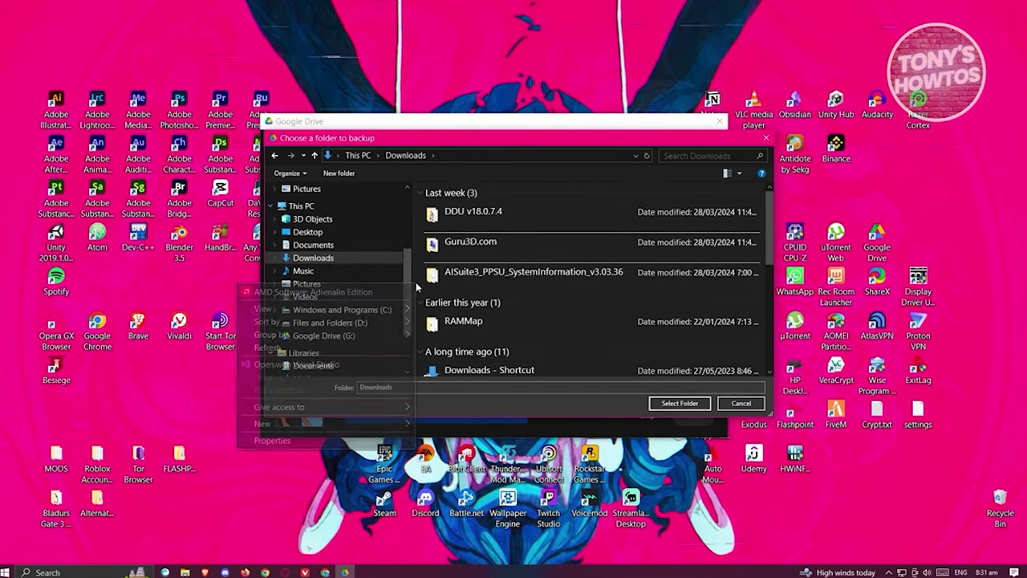
mouse_move(353, 423)
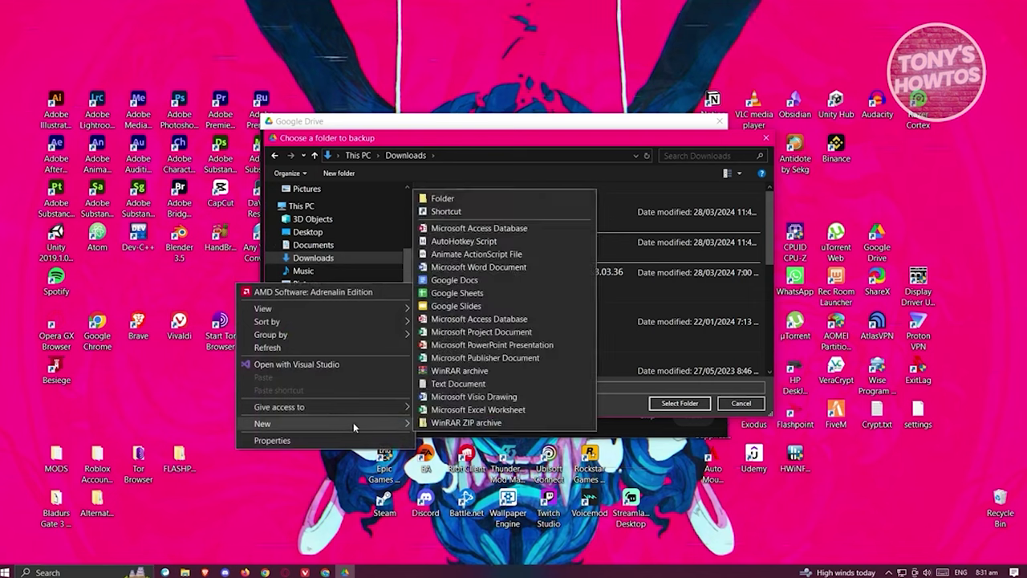
left_click(463, 200)
type("Google Drive")
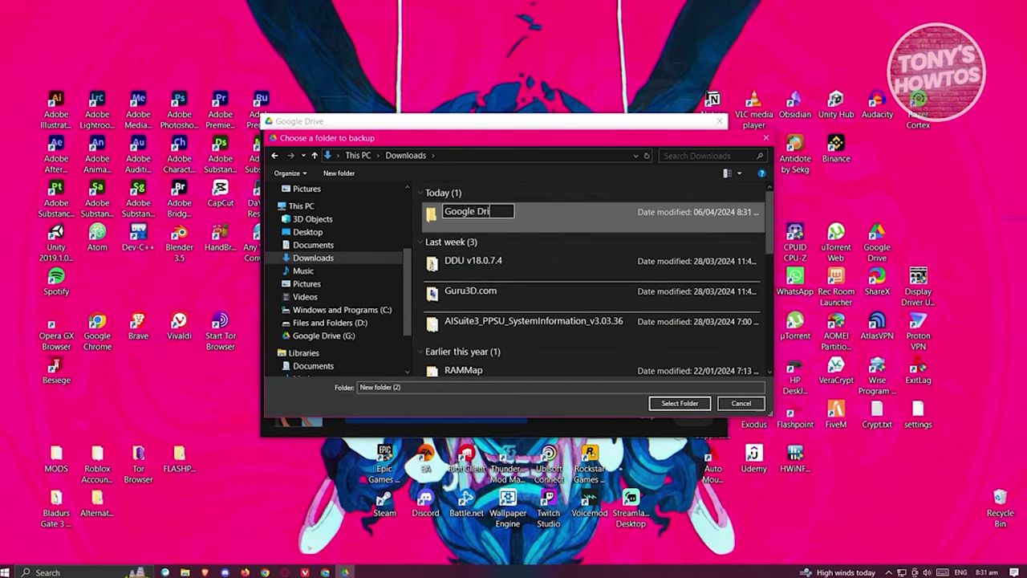
key("Return")
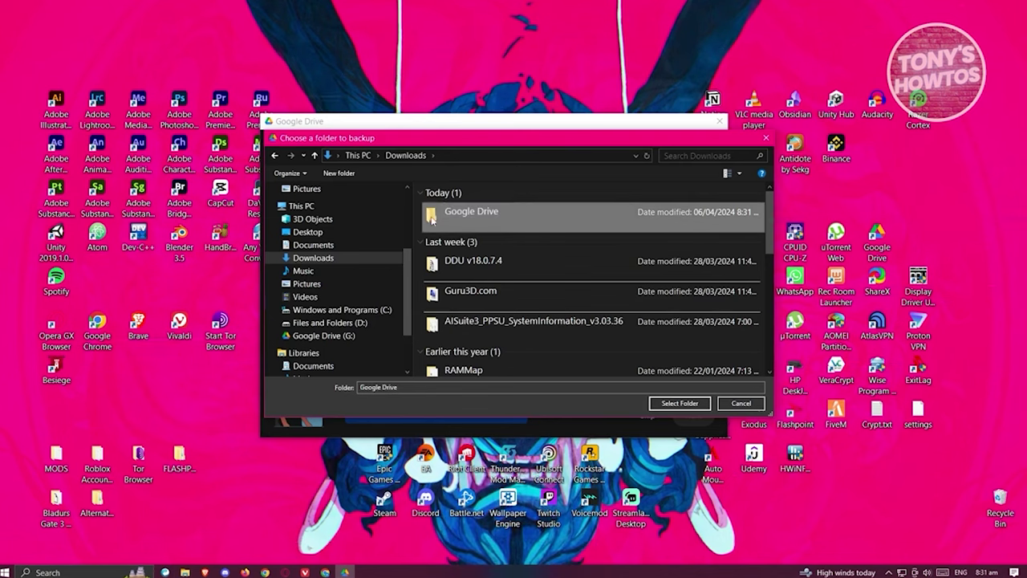
left_click(681, 404)
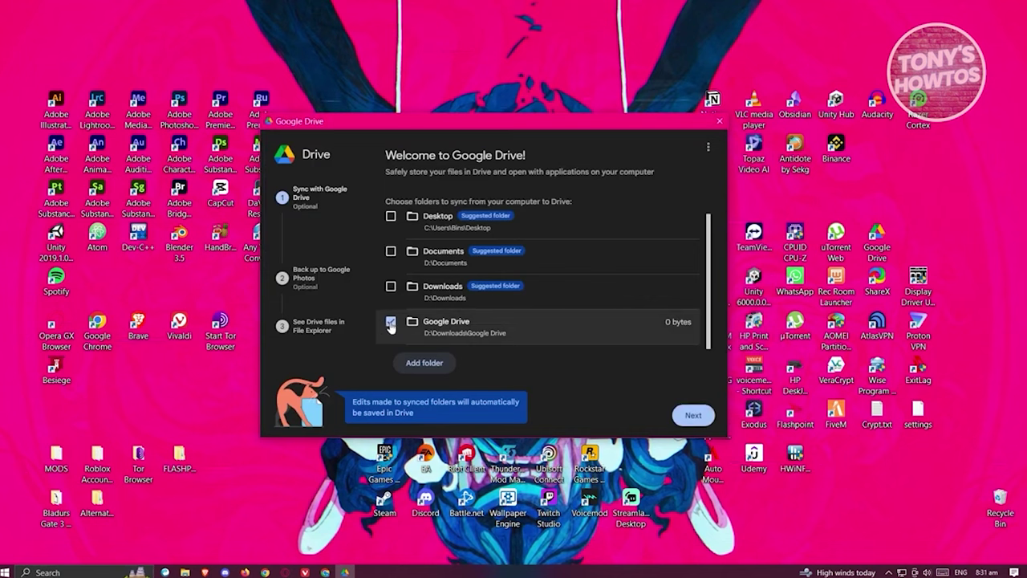
left_click(697, 420)
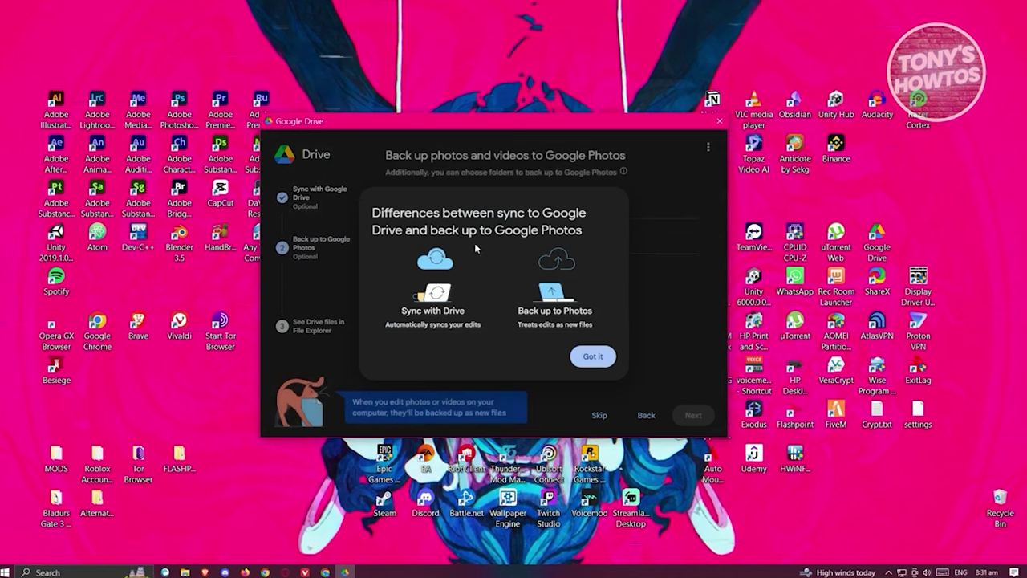
left_click(598, 359)
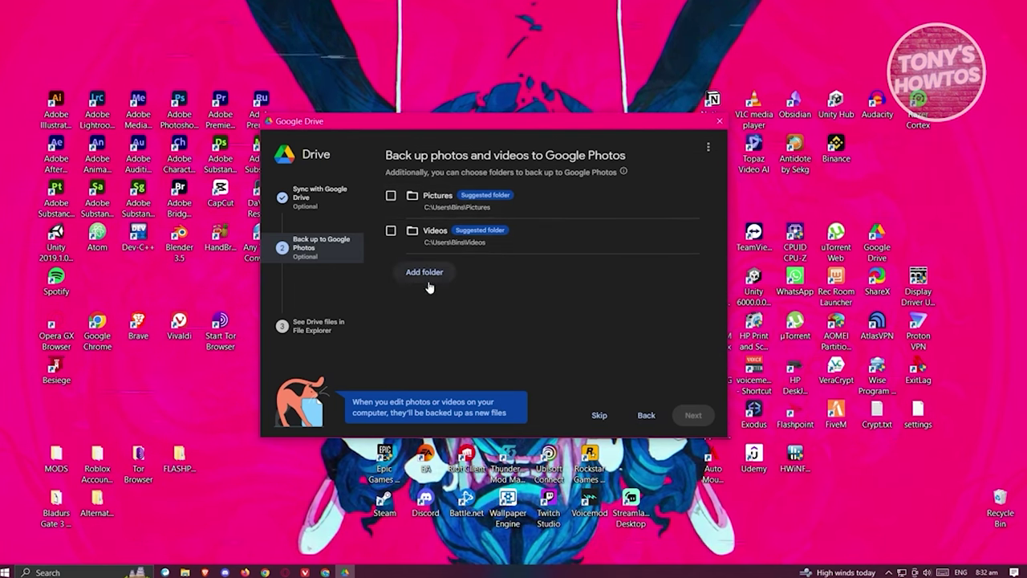
- Skip the Google Photos backup, pass the offline files step, and open Drive
left_click(317, 326)
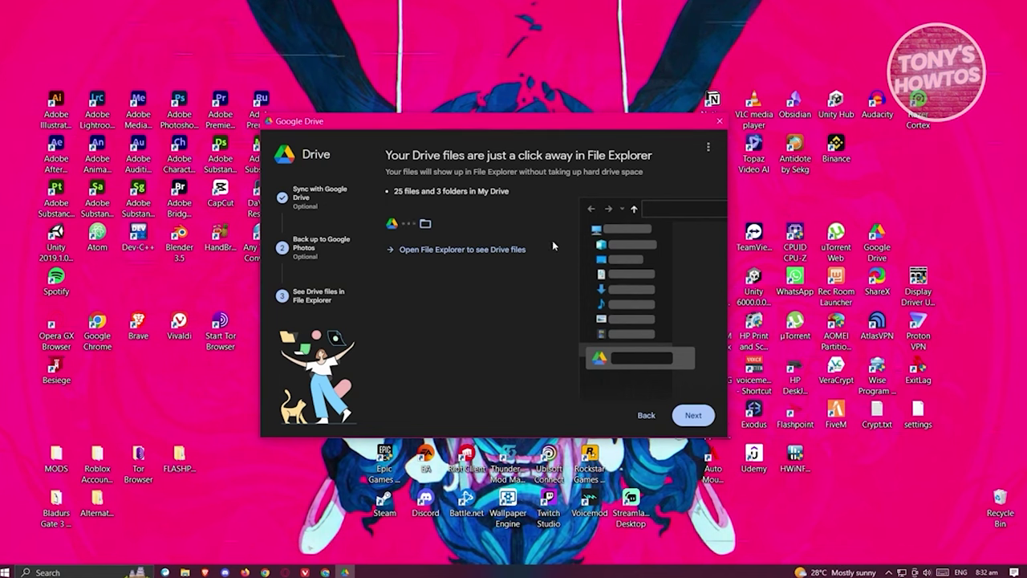
left_click(695, 417)
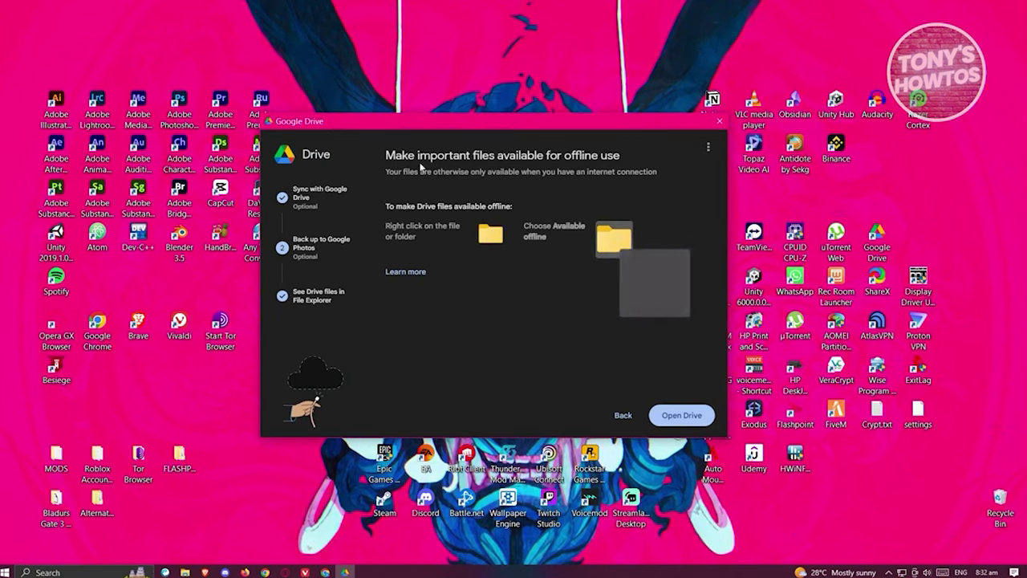
left_click(696, 418)
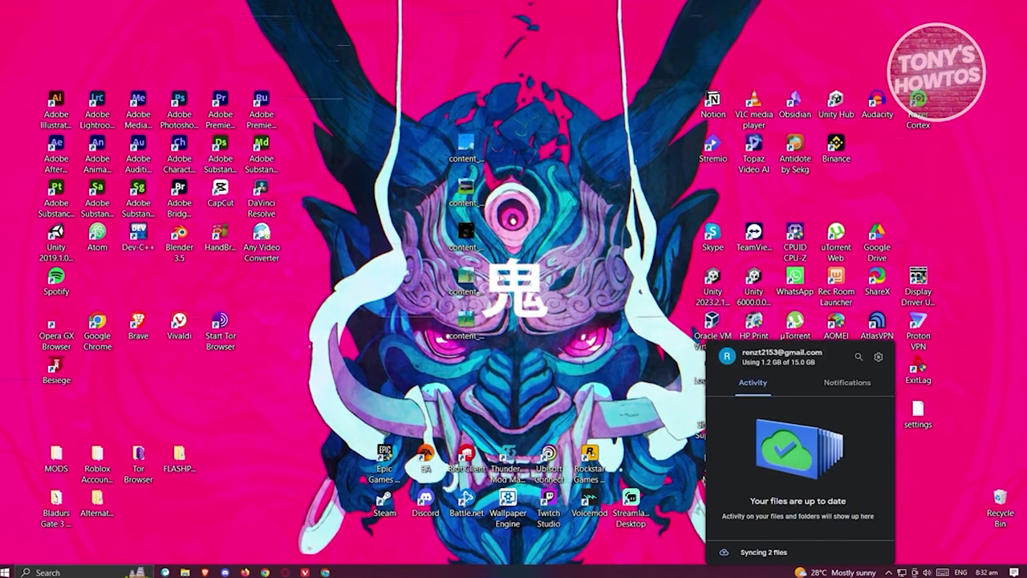
- Open File Explorer and navigate to Downloads > Google Drive, which is empty
key("super+e")
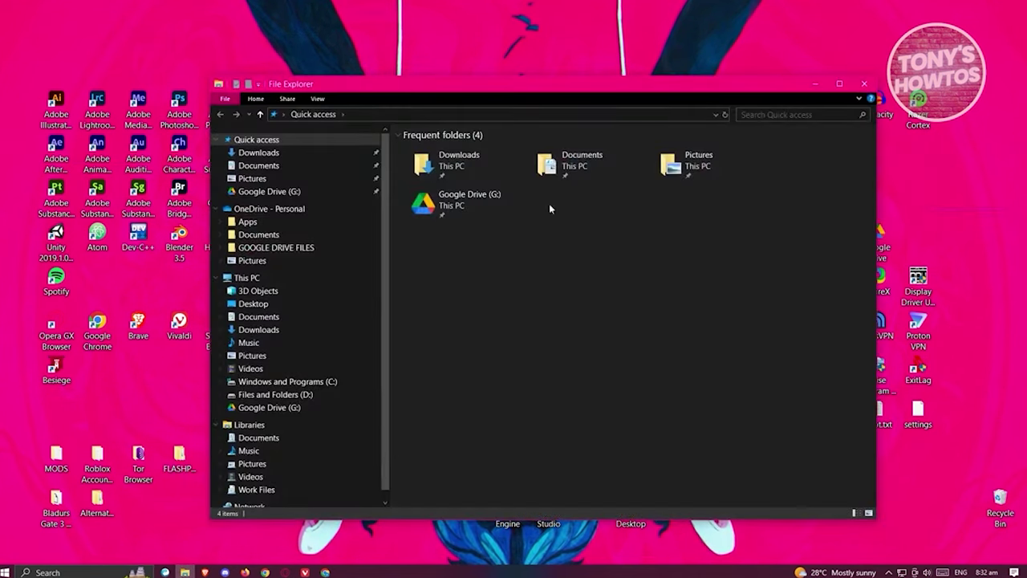
double_click(490, 166)
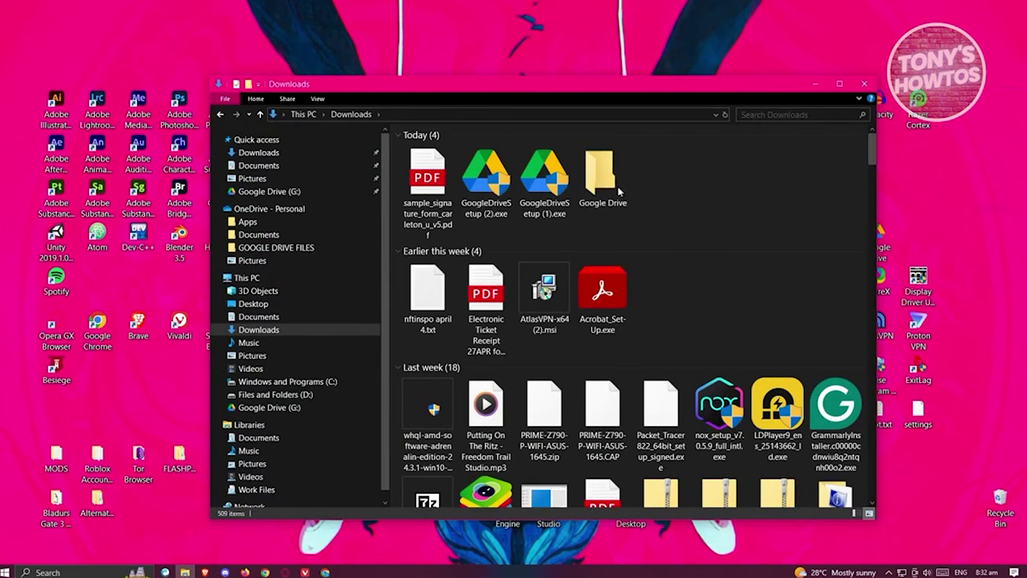
double_click(598, 194)
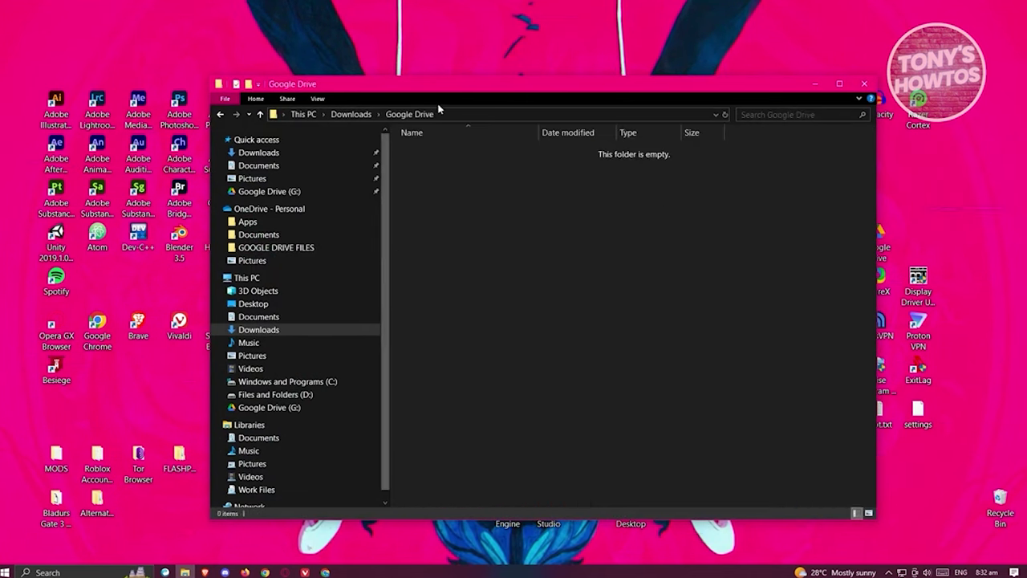
left_click_drag(455, 85, 488, 78)
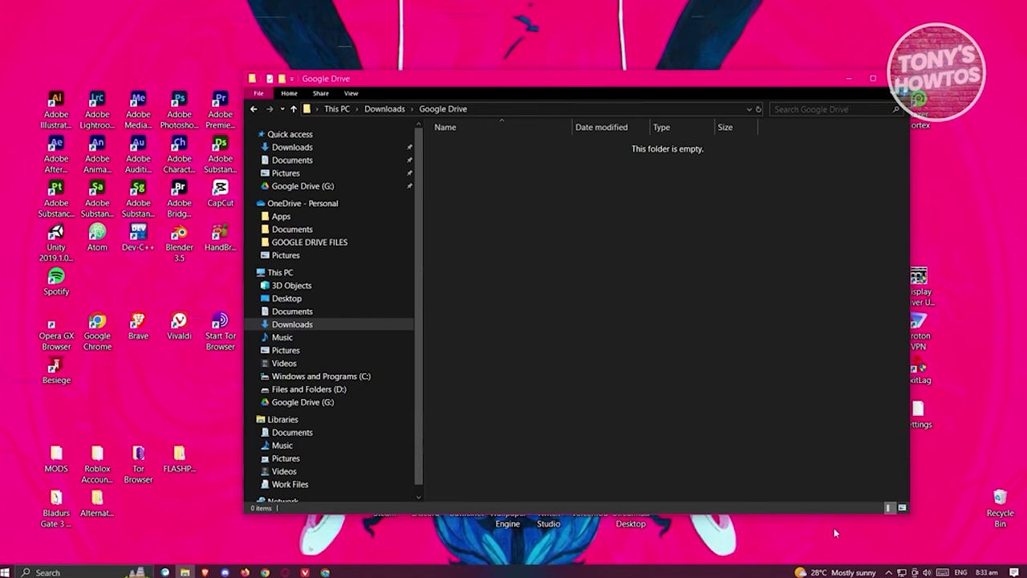
left_click(889, 572)
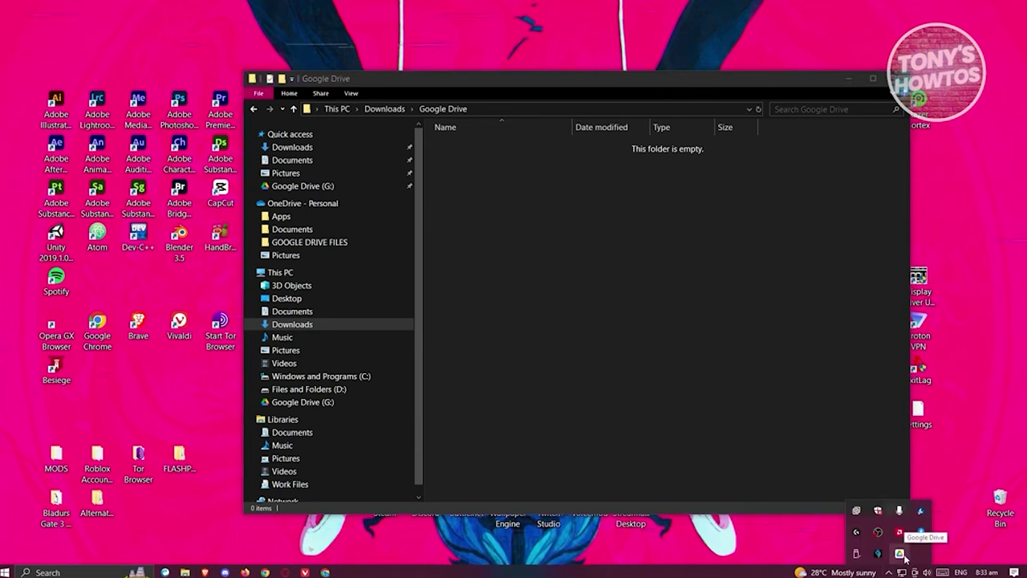
- Create a folder named 'TEST FOLDER' inside Google Drive and open it
left_click(594, 259)
right_click(514, 232)
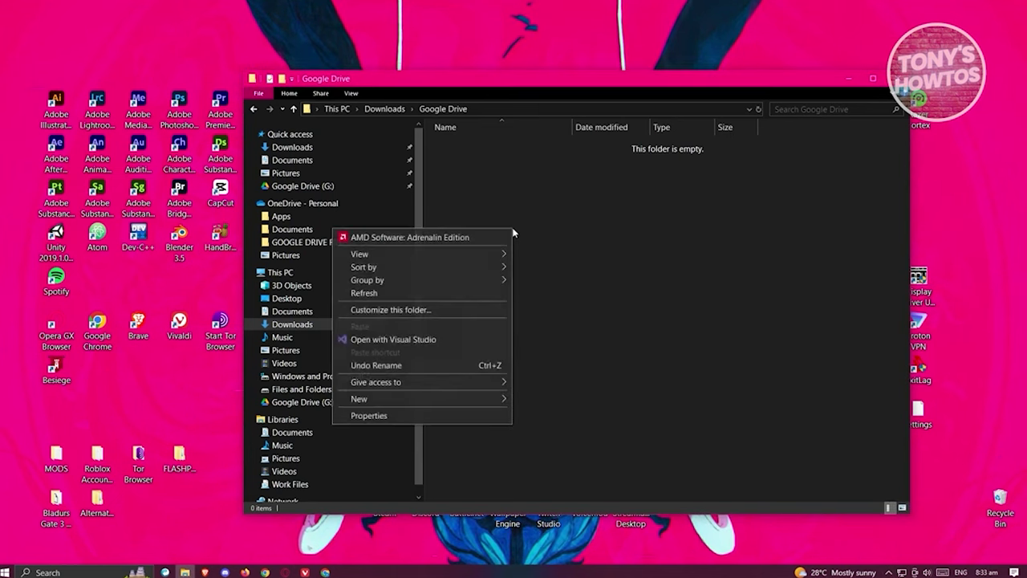
mouse_move(441, 398)
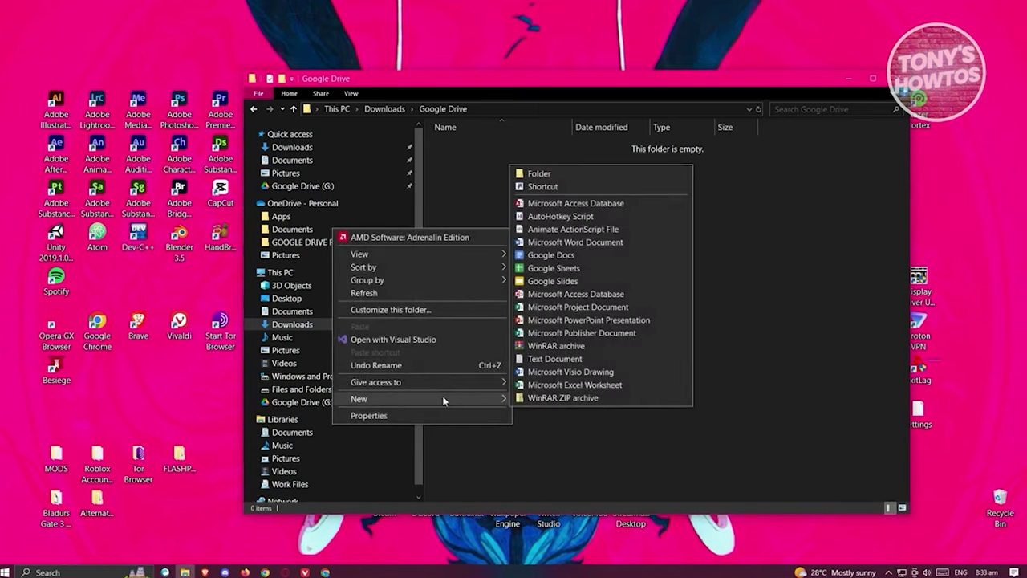
left_click(578, 172)
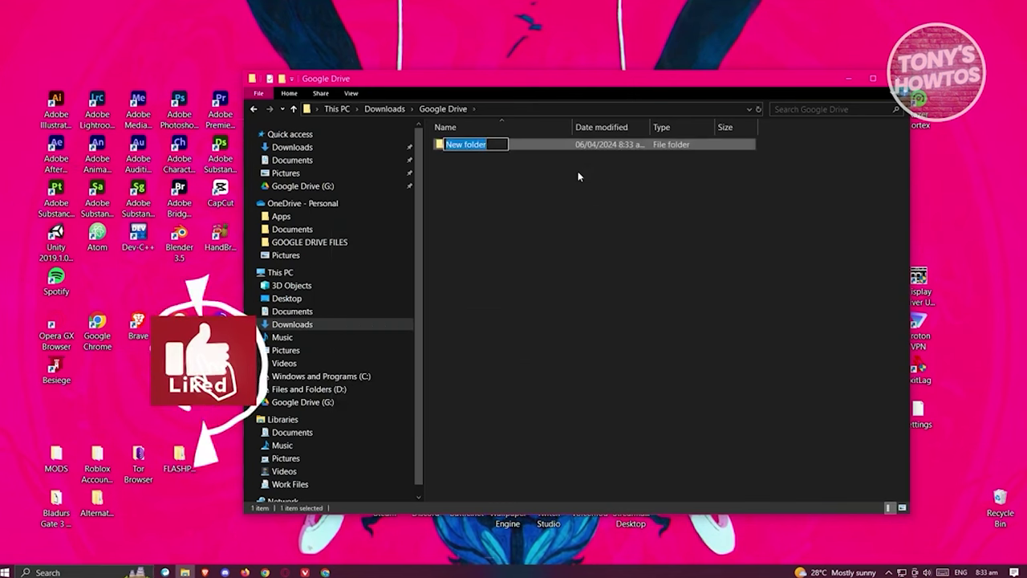
type("TEST FOLDER")
key("Return")
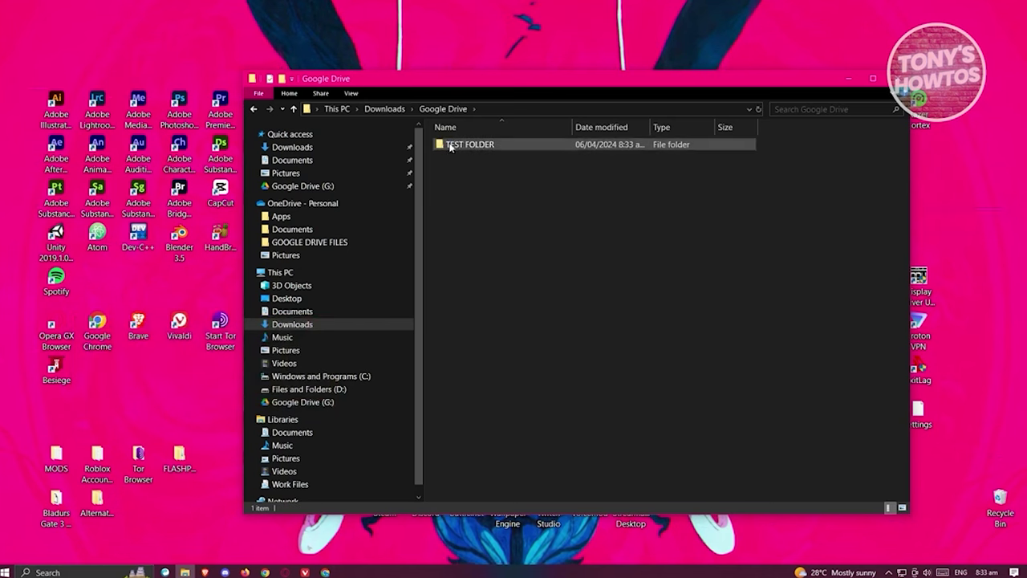
double_click(447, 146)
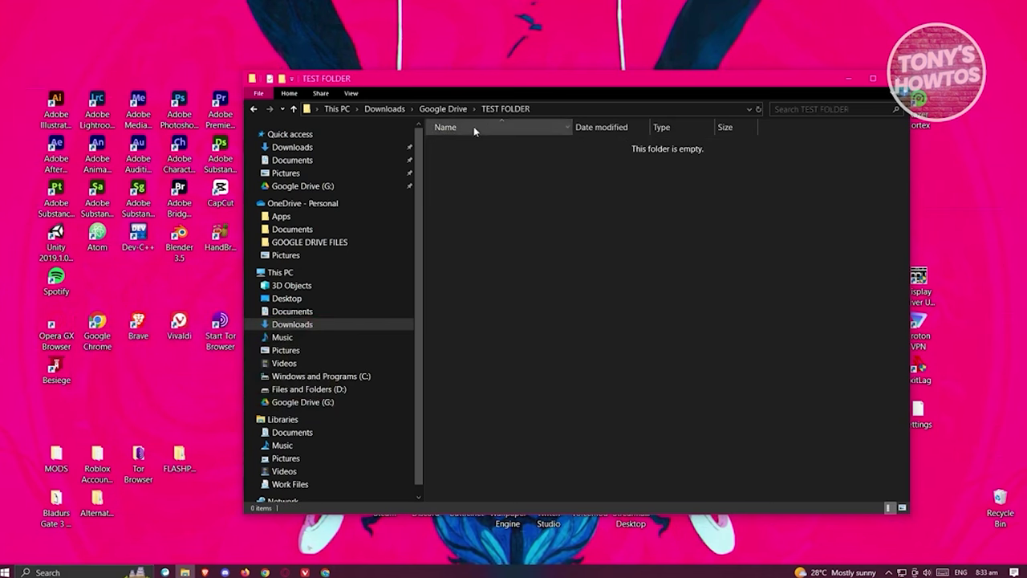
- Copy content_warning_db3a26ab.webm from the desktop and paste it into TEST FOLDER
left_click_drag(500, 78, 766, 46)
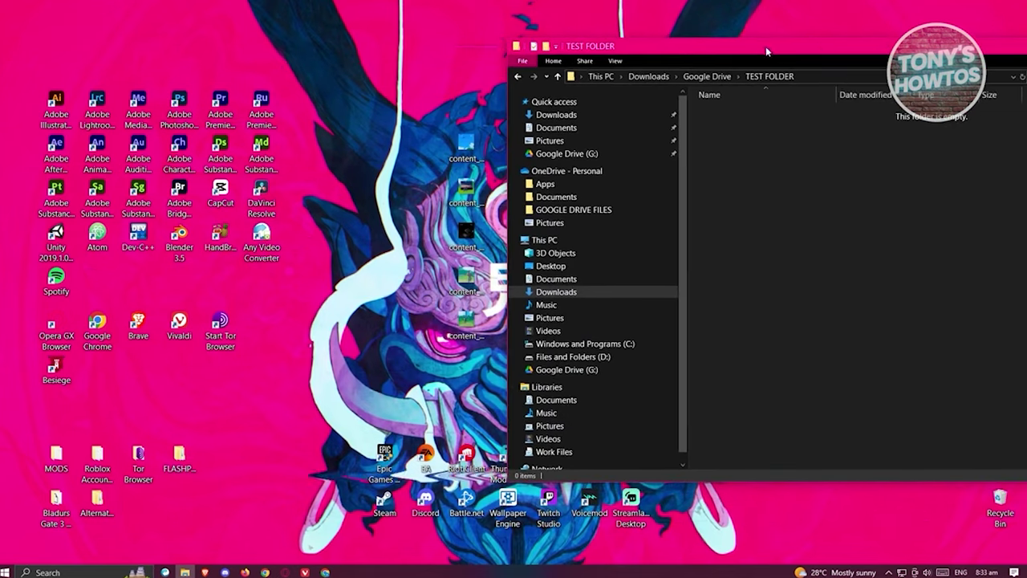
left_click(466, 191)
right_click(485, 181)
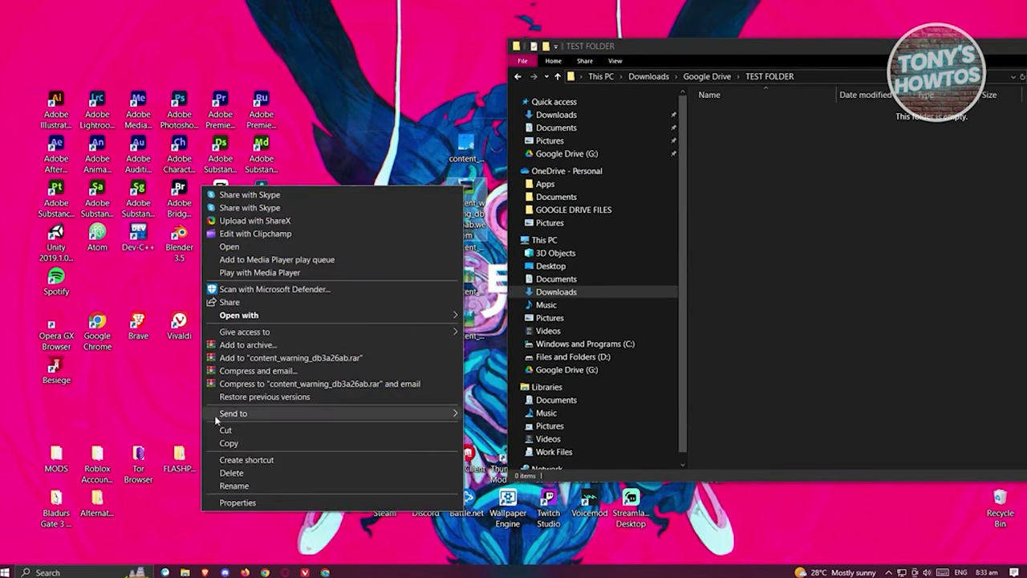
left_click(229, 446)
left_click(852, 168)
right_click(852, 169)
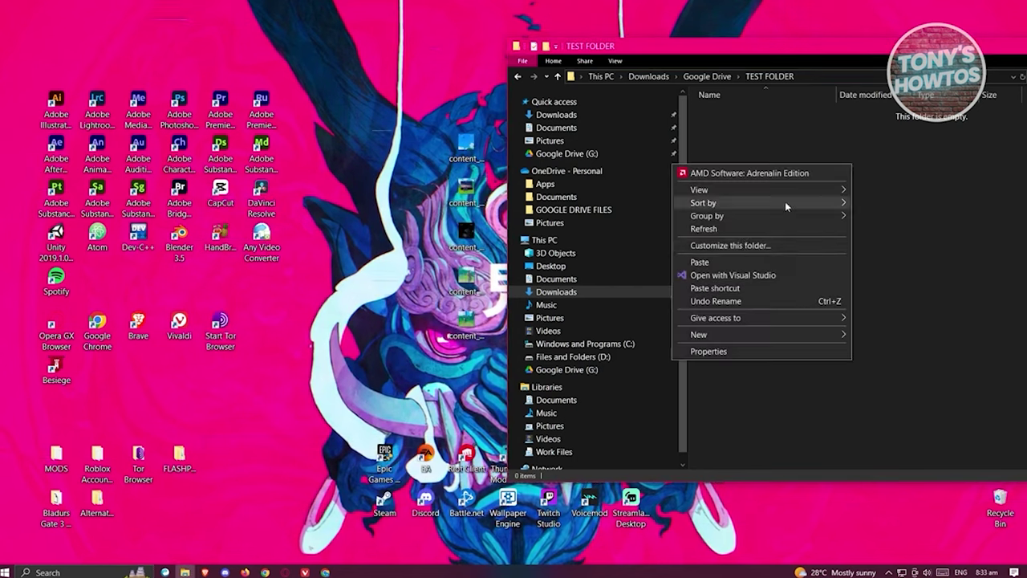
left_click(706, 262)
left_click_drag(816, 48, 470, 38)
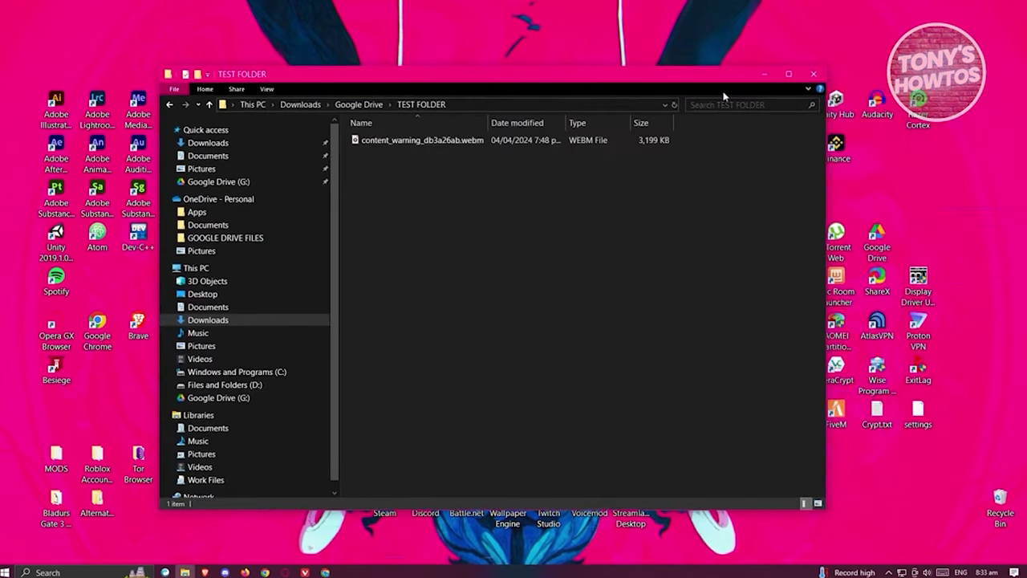
left_click(765, 35)
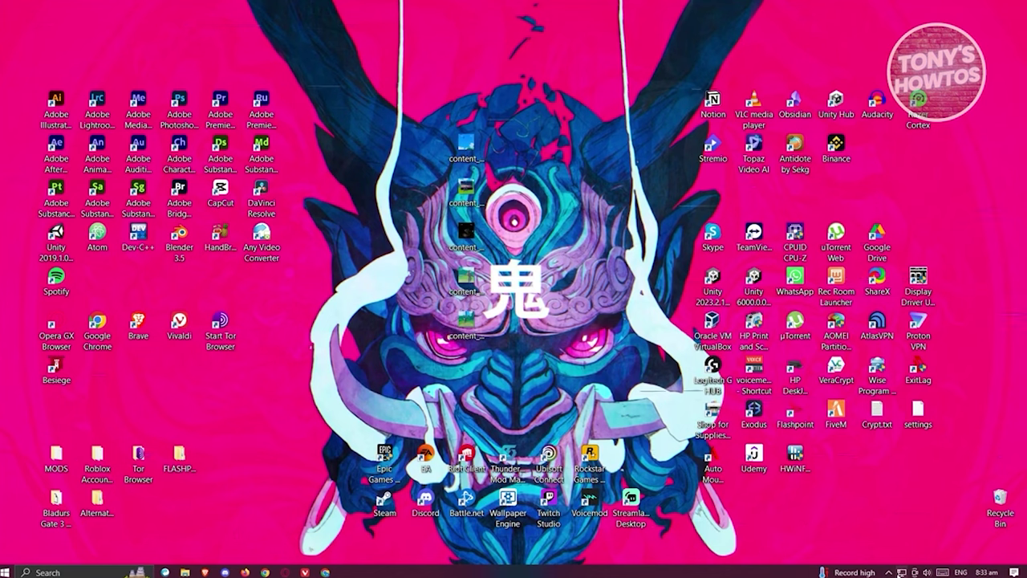
- Check the Google Drive tray activity panel to confirm the video upload synced
left_click(889, 572)
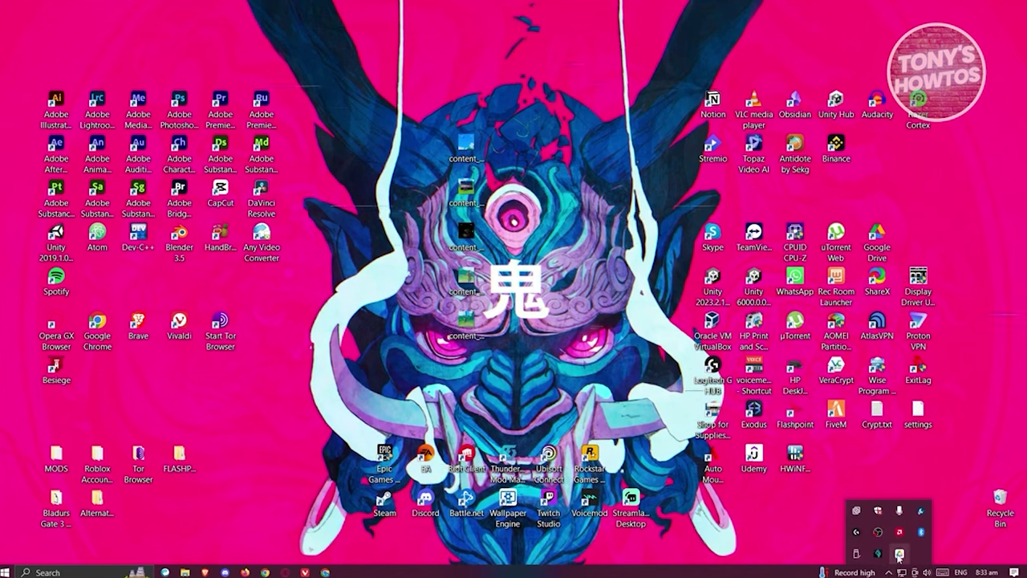
left_click(899, 555)
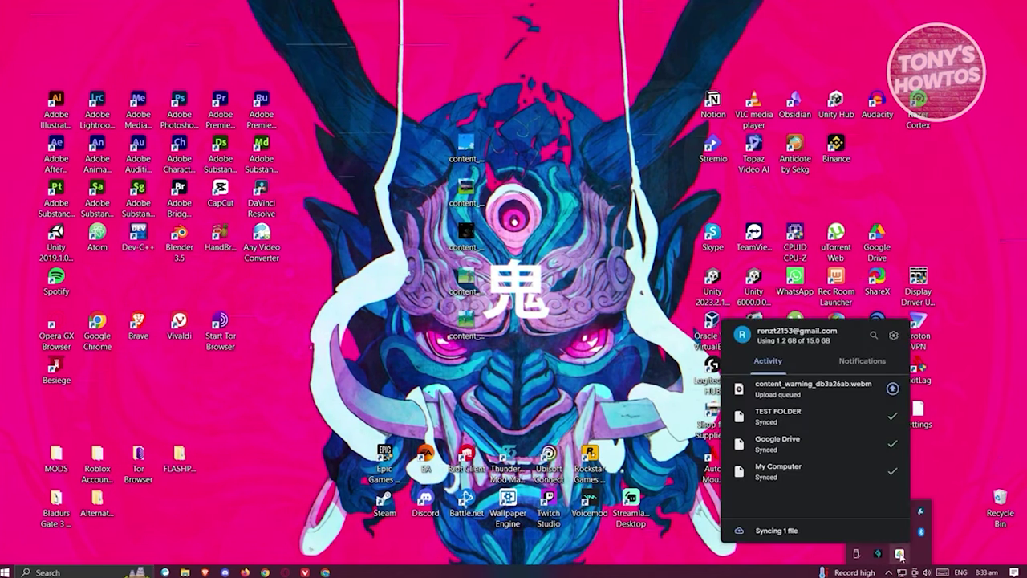
left_click(900, 554)
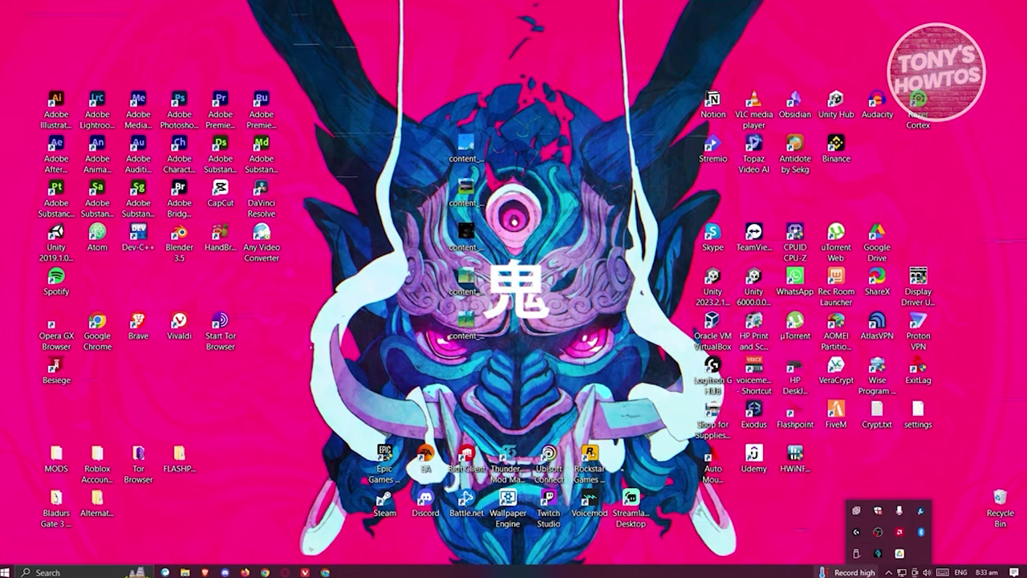
left_click(901, 554)
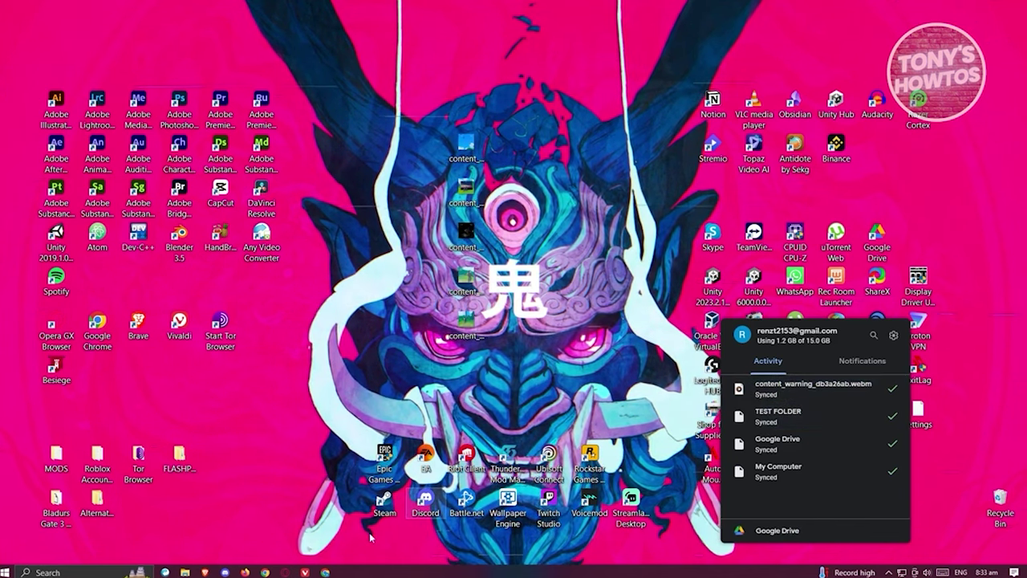
left_click(326, 572)
- In Chrome, keep the Drive download page, close the help thread tab, and open Drive
left_click(327, 572)
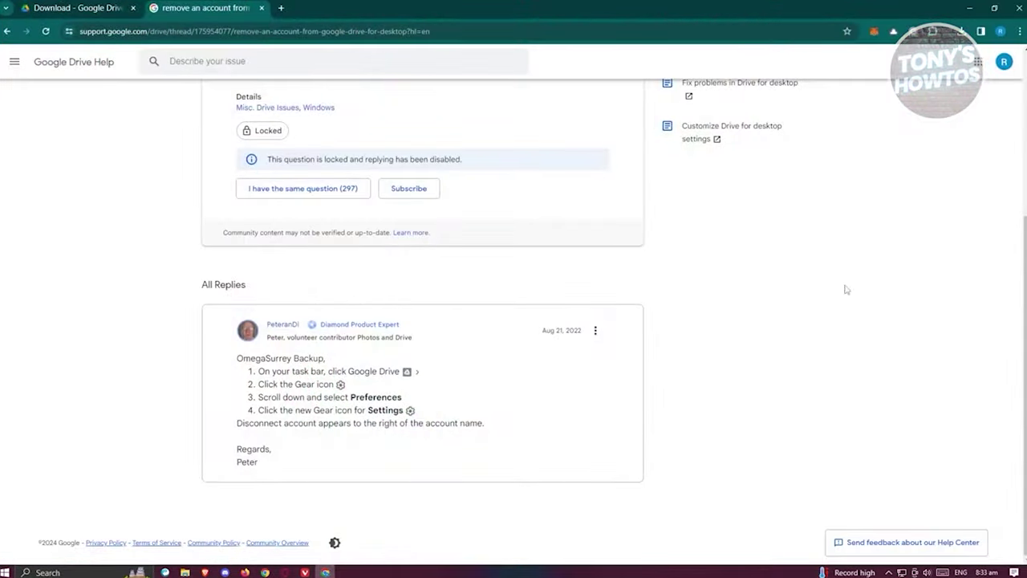
left_click(90, 7)
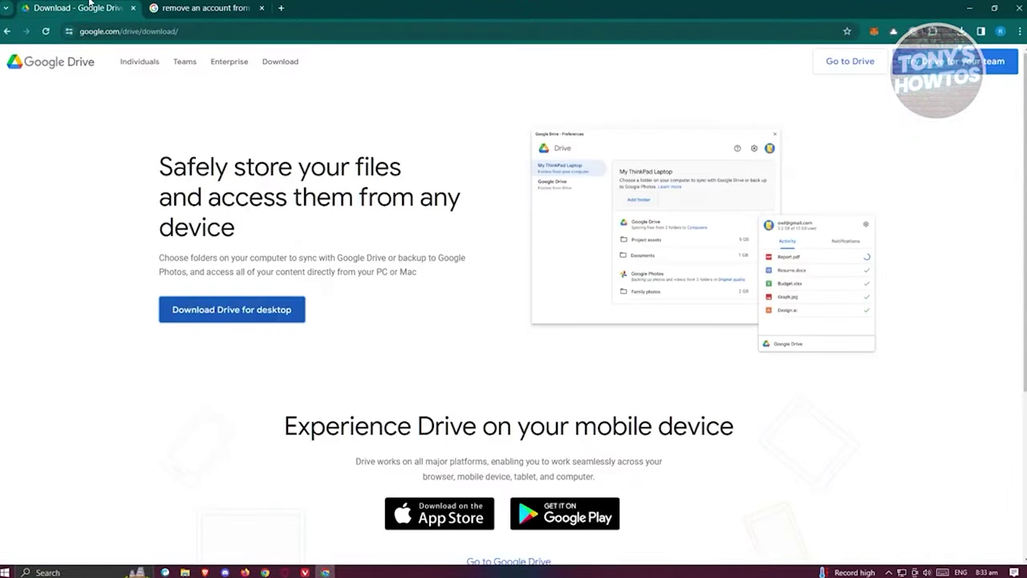
left_click(262, 8)
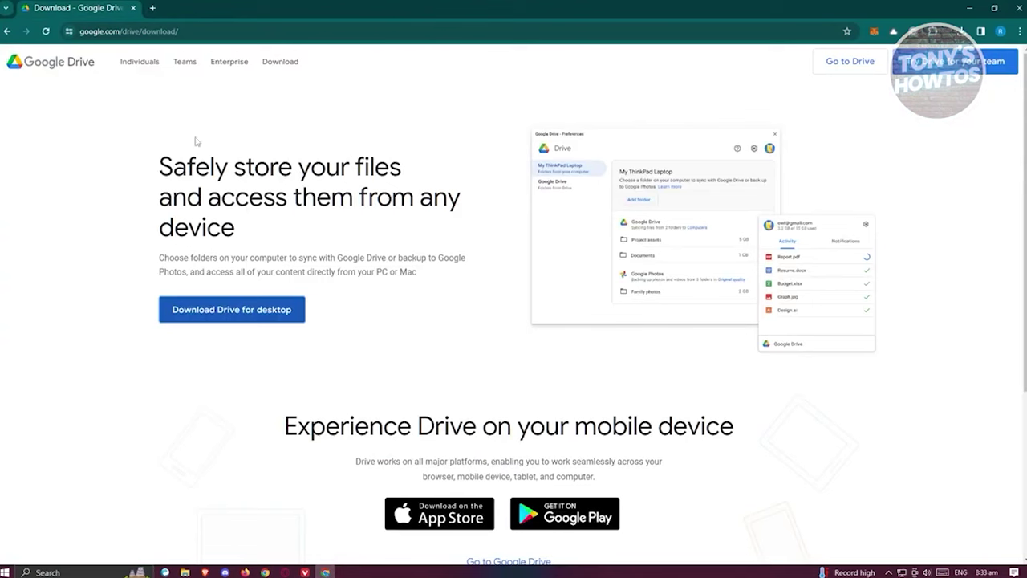
left_click(867, 63)
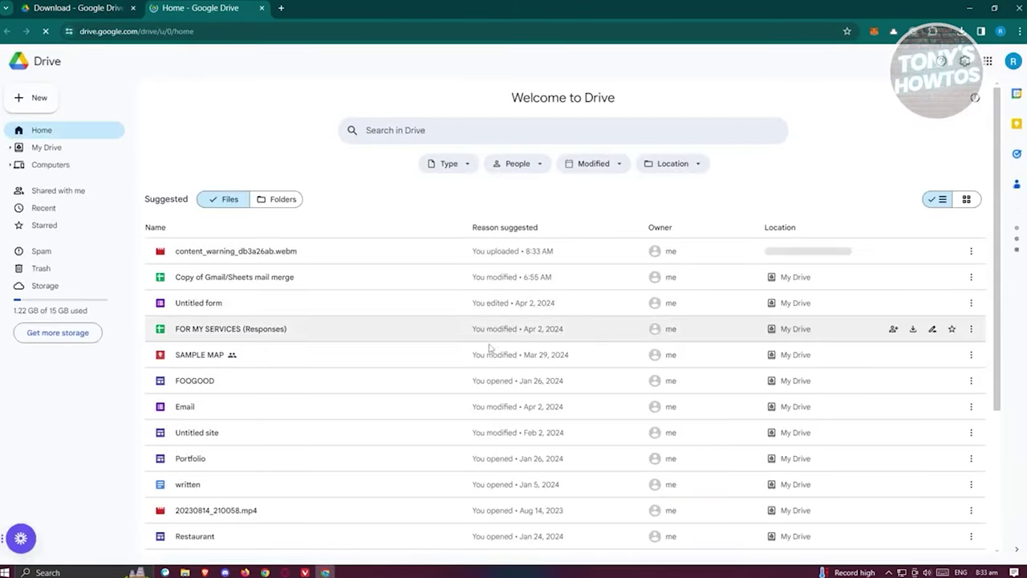
- Browse My Drive, then open TEST FOLDER from the webm video's location path
left_click(48, 148)
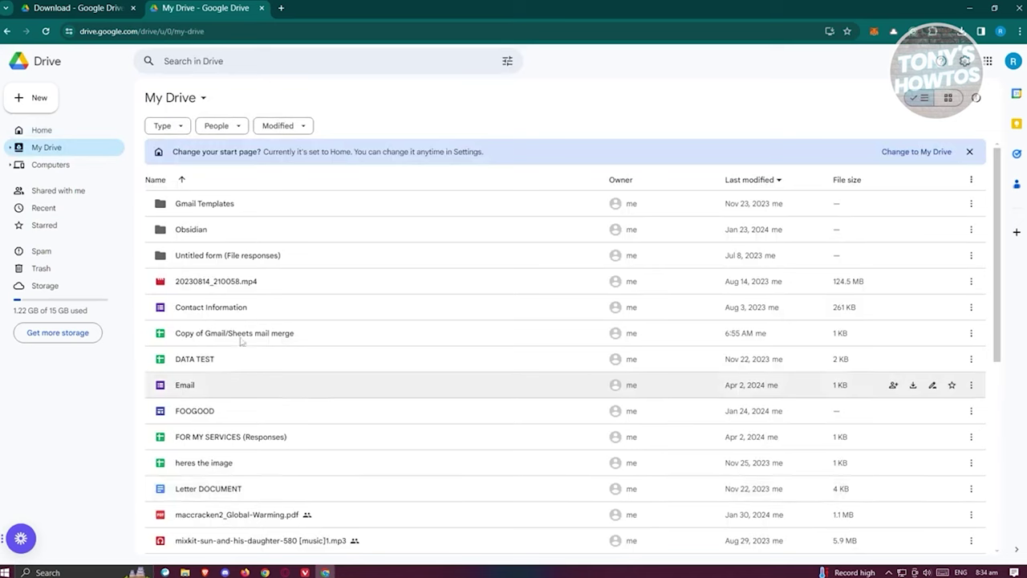
scroll(452, 309, "down", 1)
scroll(443, 304, "up", 1)
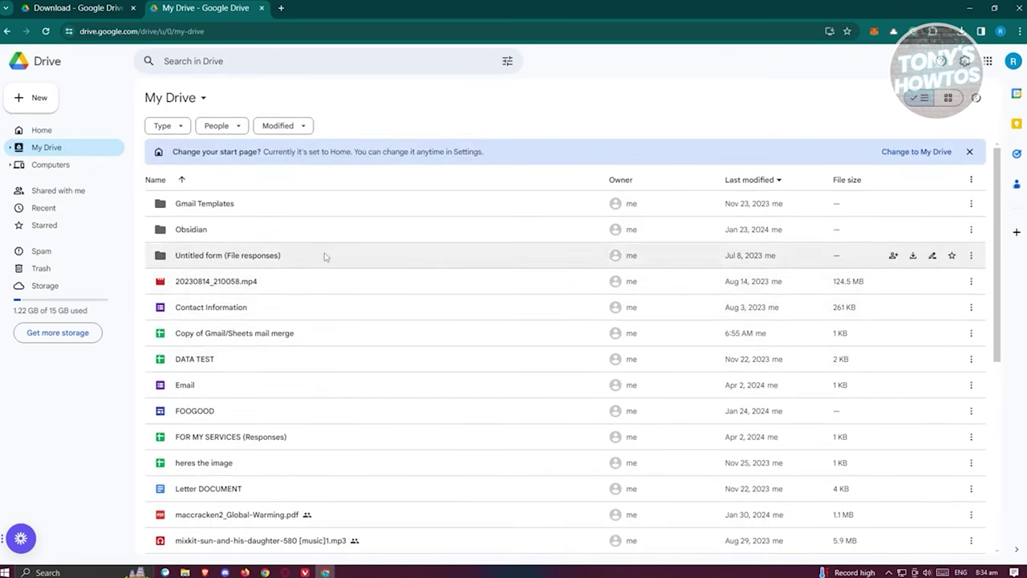
scroll(337, 269, "down", 5)
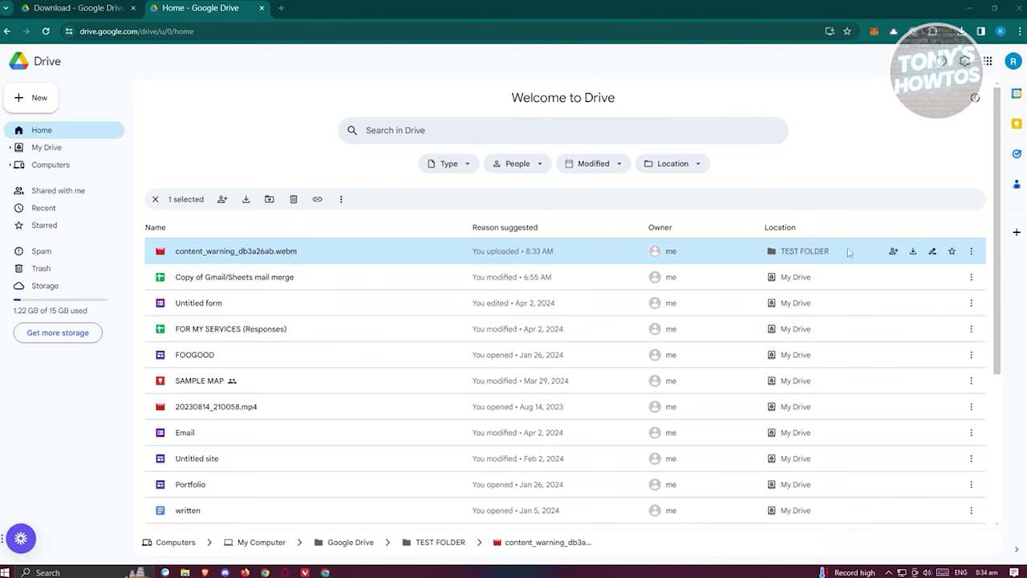
mouse_move(818, 254)
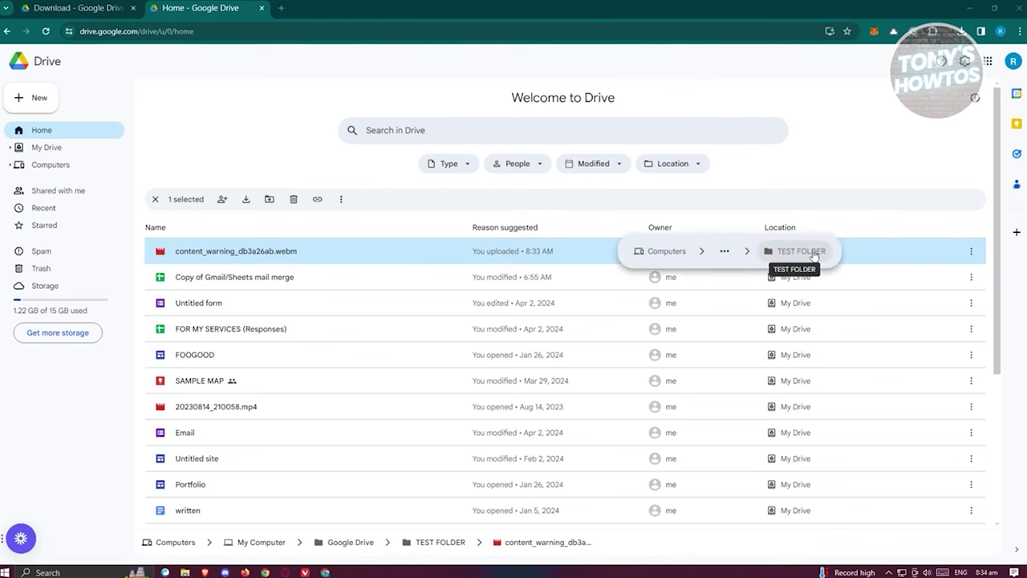
left_click(815, 255)
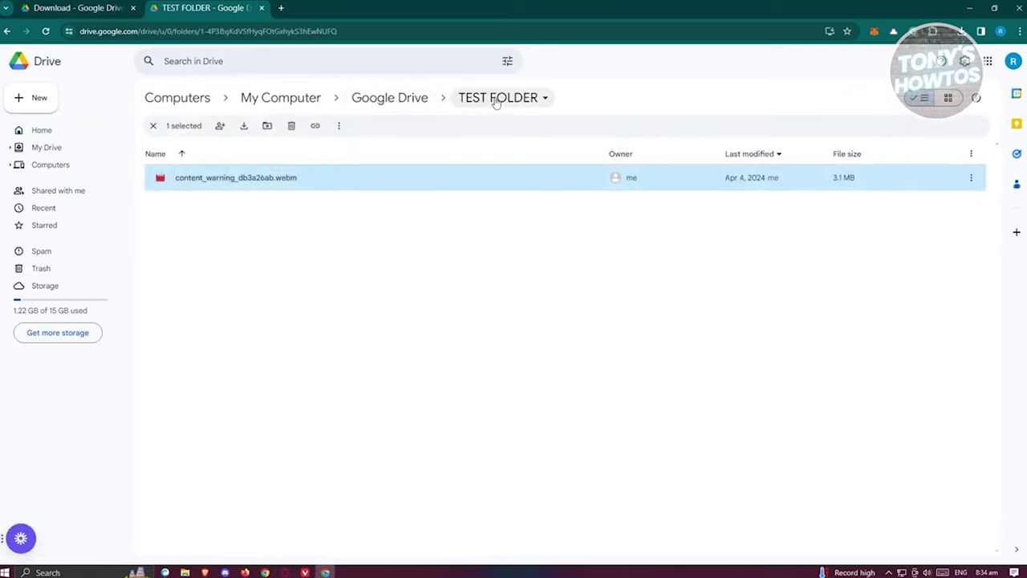
left_click(496, 102)
left_click(615, 96)
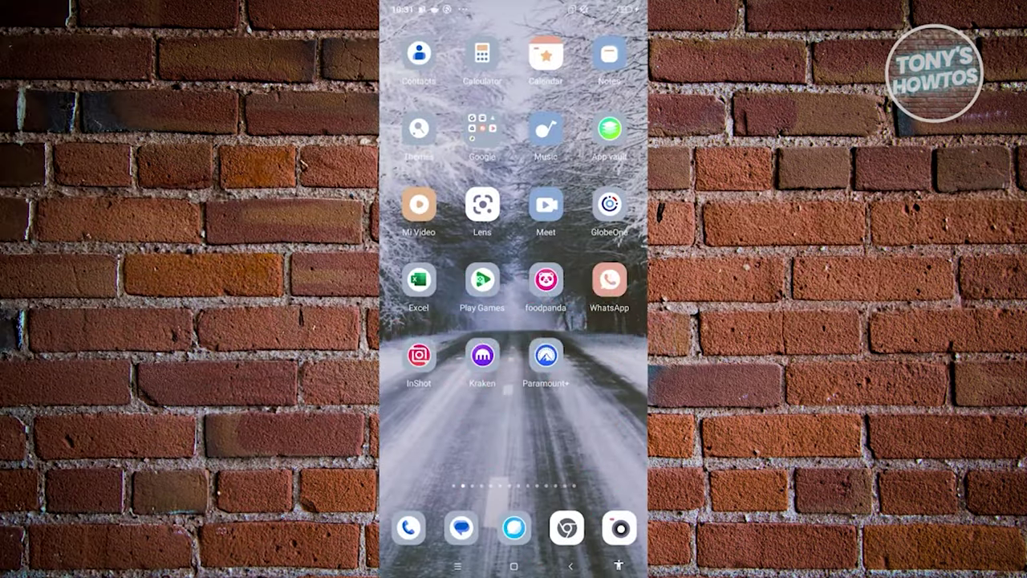
- Launch Drive from the Google apps group, create a 'Videos' folder in My Drive and open it
left_click(482, 129)
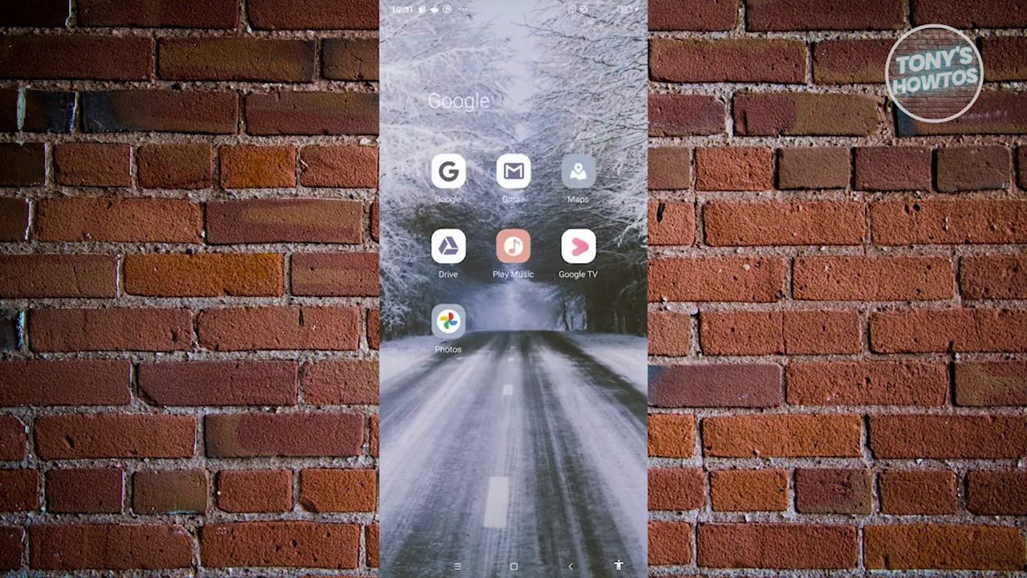
left_click(448, 246)
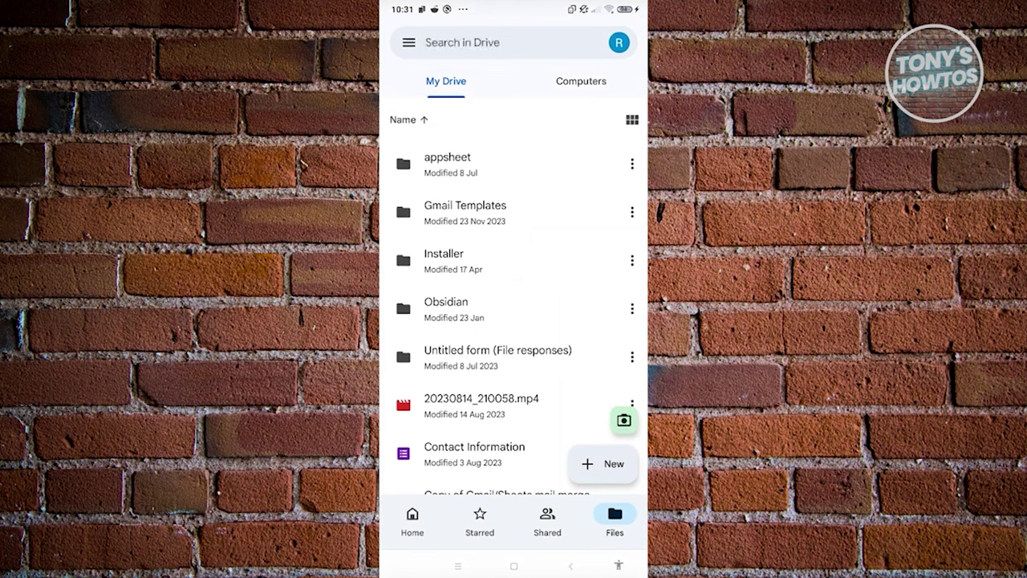
left_click(602, 464)
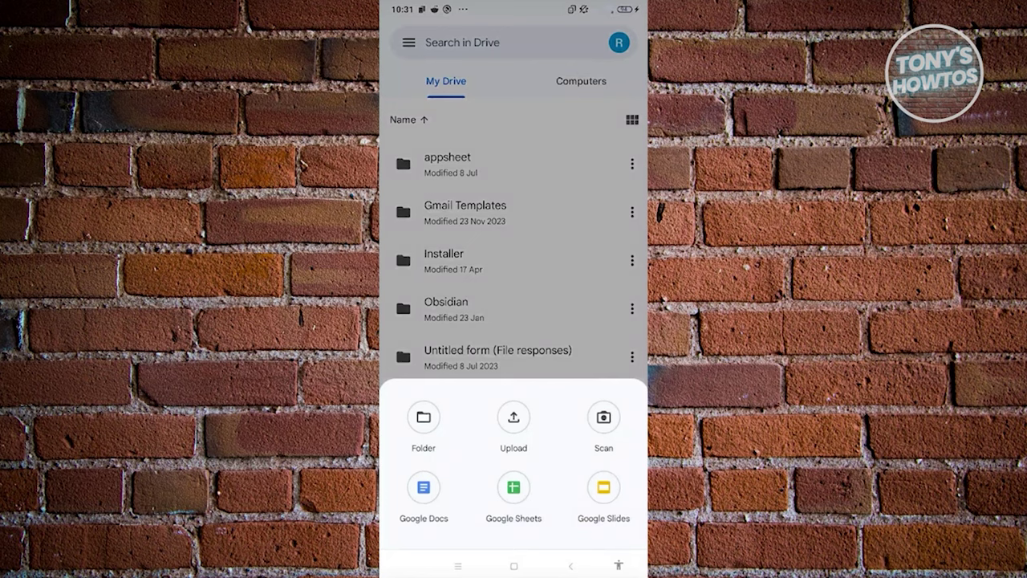
left_click(424, 418)
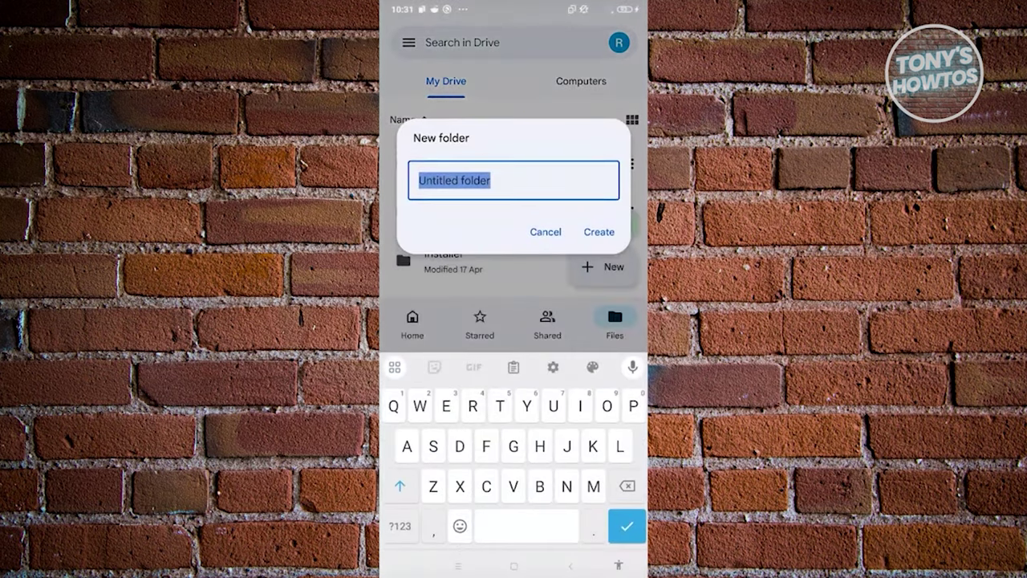
type("Videos")
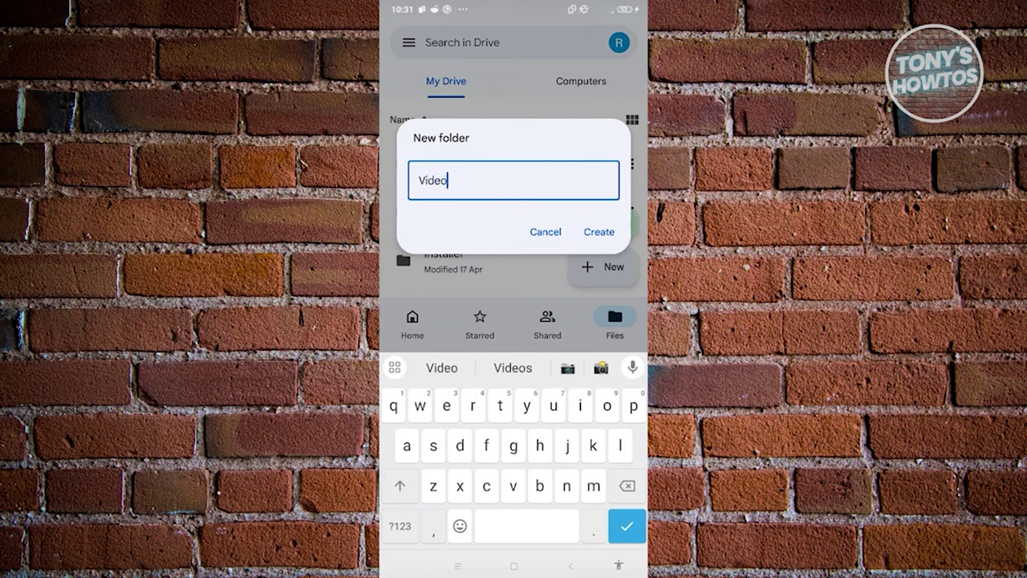
left_click(599, 231)
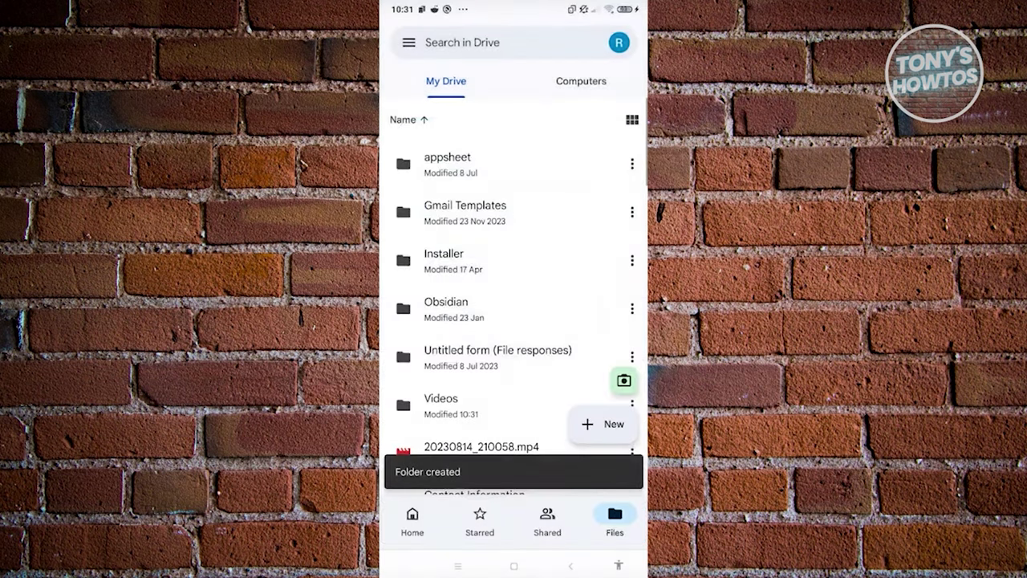
left_click(440, 345)
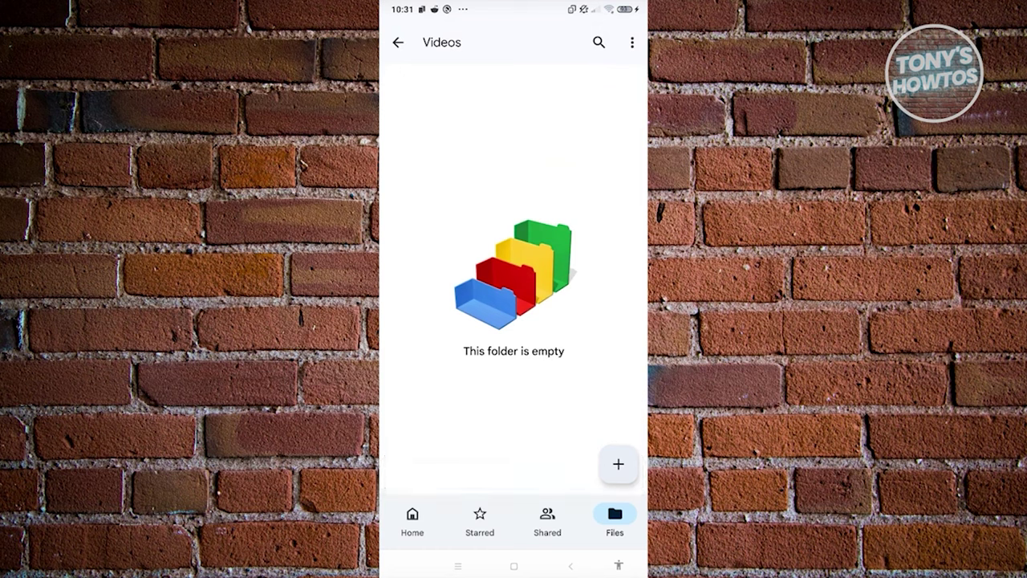
- Upload the recent MP4 2802271-hd_1920_1080_30fps.mp4 into Videos and play it
left_click(618, 464)
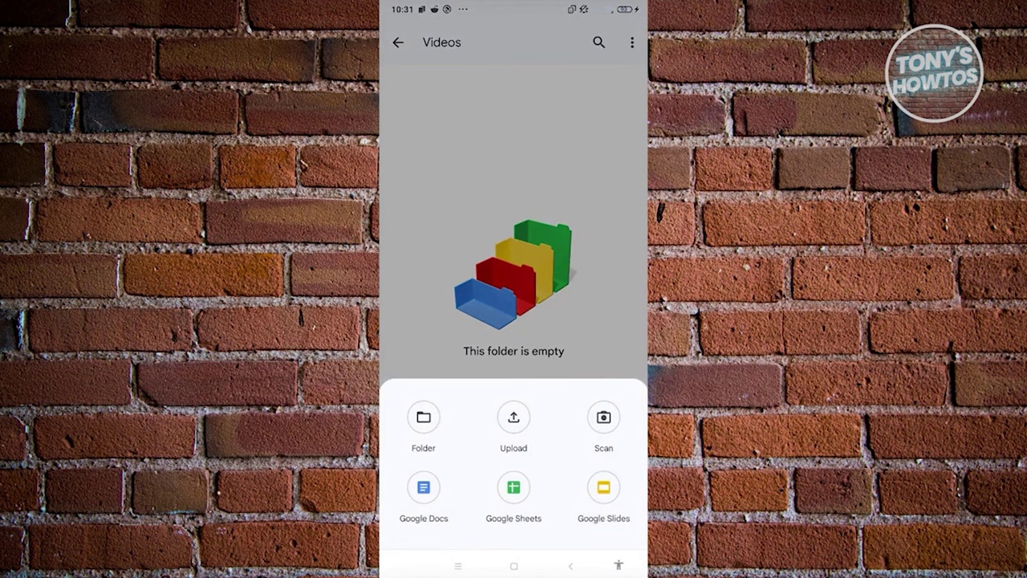
left_click(514, 417)
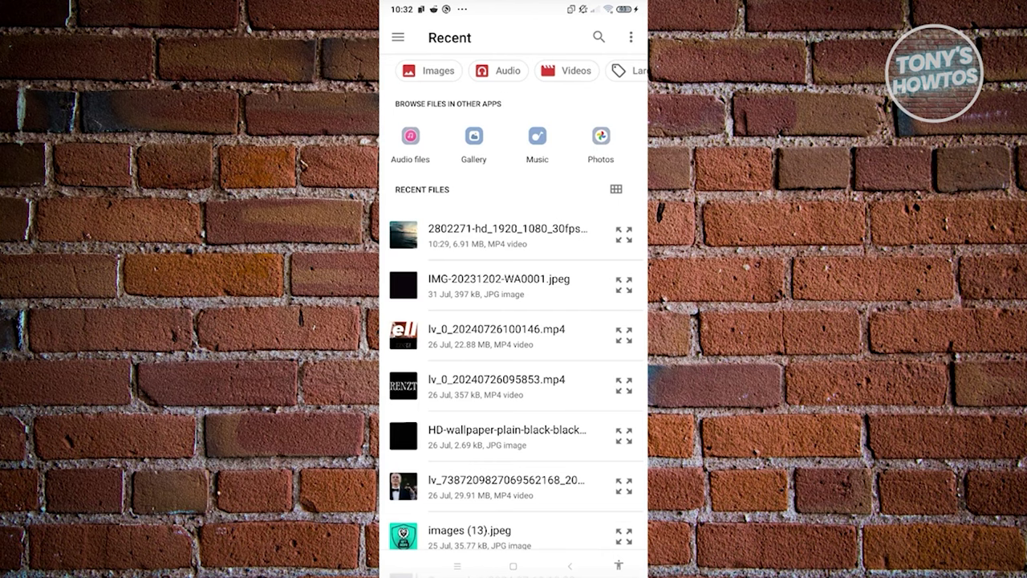
left_click(507, 234)
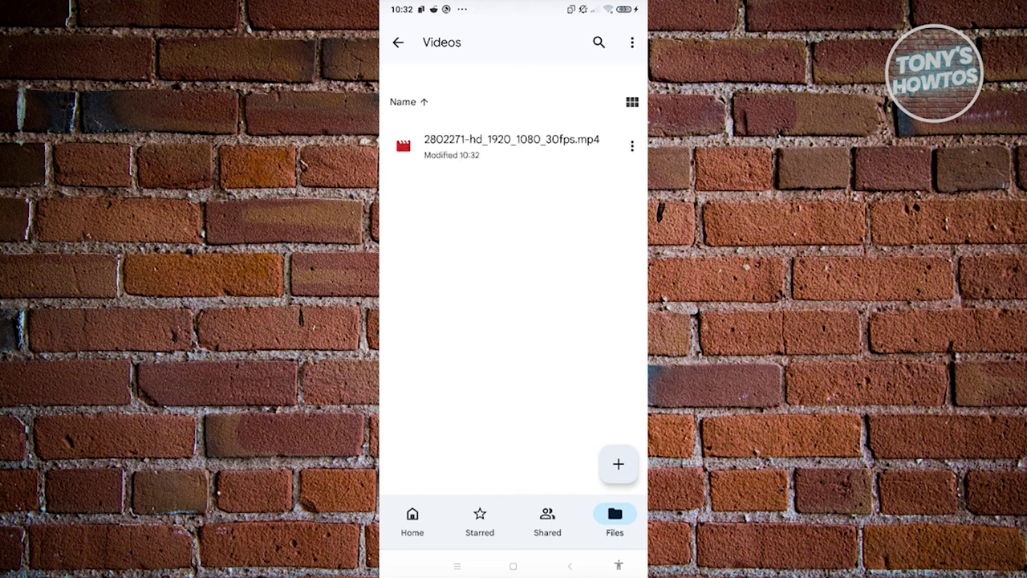
scroll(514, 241, "down", 1)
scroll(514, 241, "up", 3)
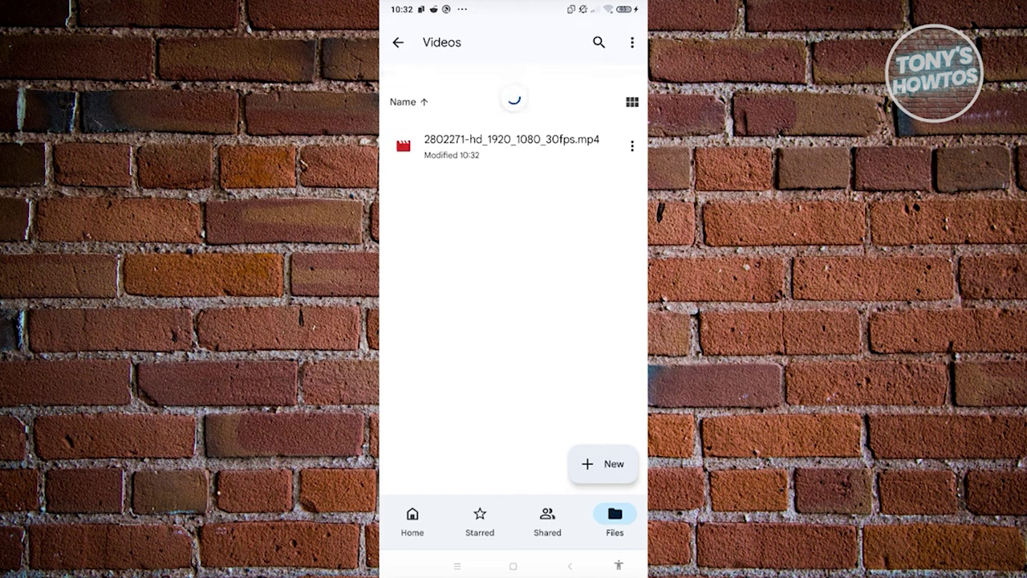
left_click(511, 146)
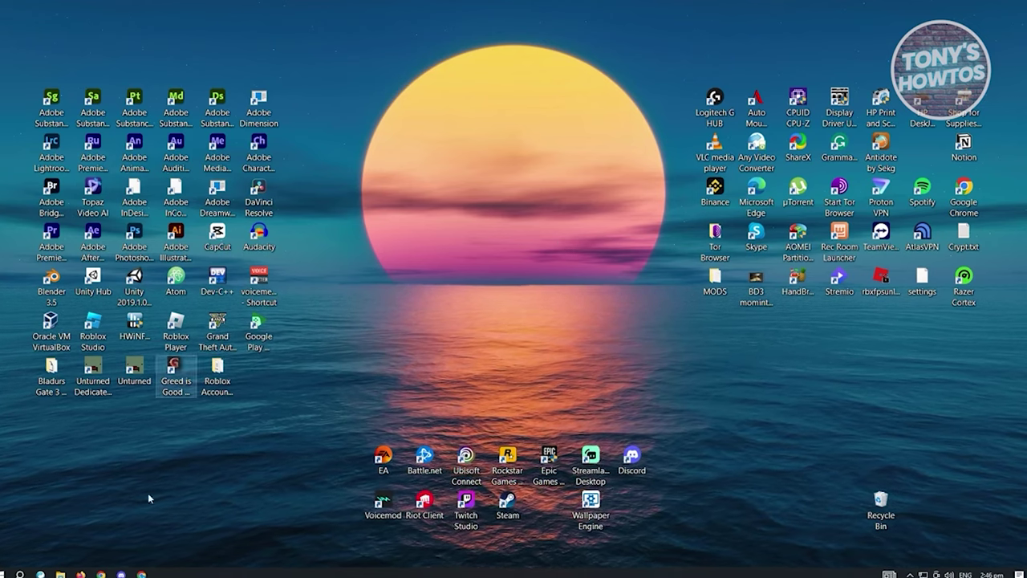
- Switch to the browser's My Drive page and open TEST FILE's sharing settings
left_click(140, 573)
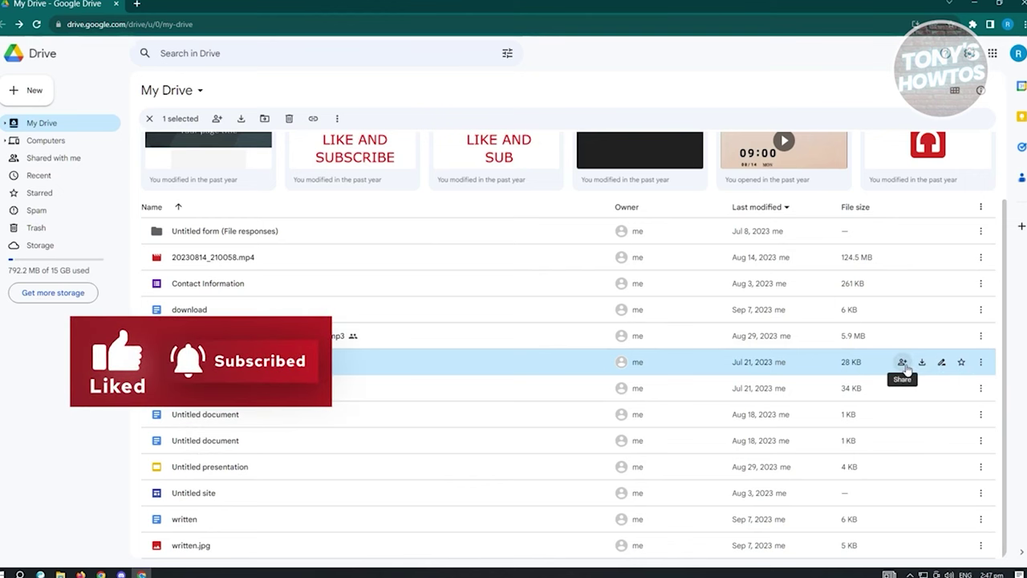
left_click(903, 363)
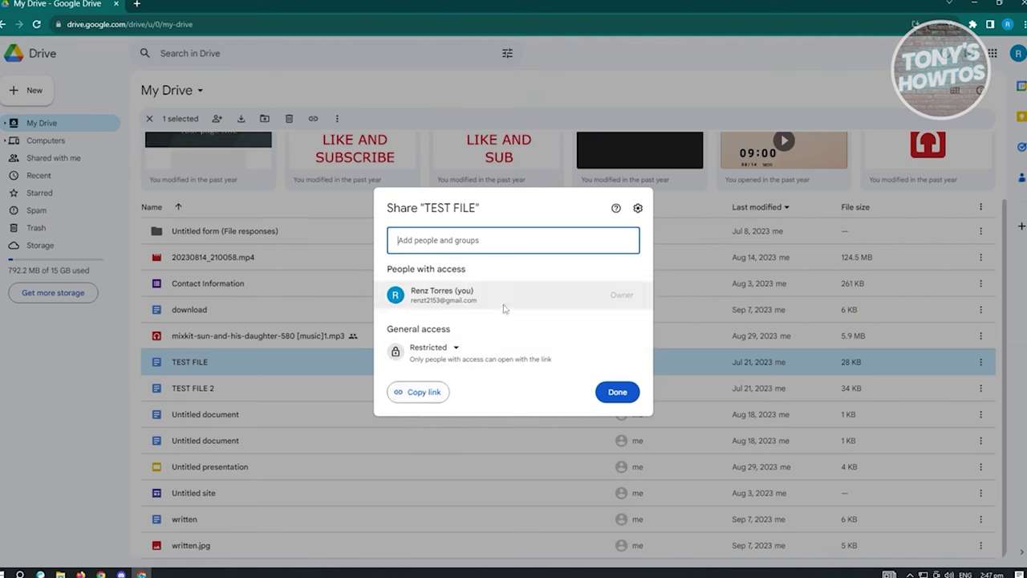
- Set TEST FILE's general access to Anyone with the link as Viewer and copy its link
mouse_move(504, 309)
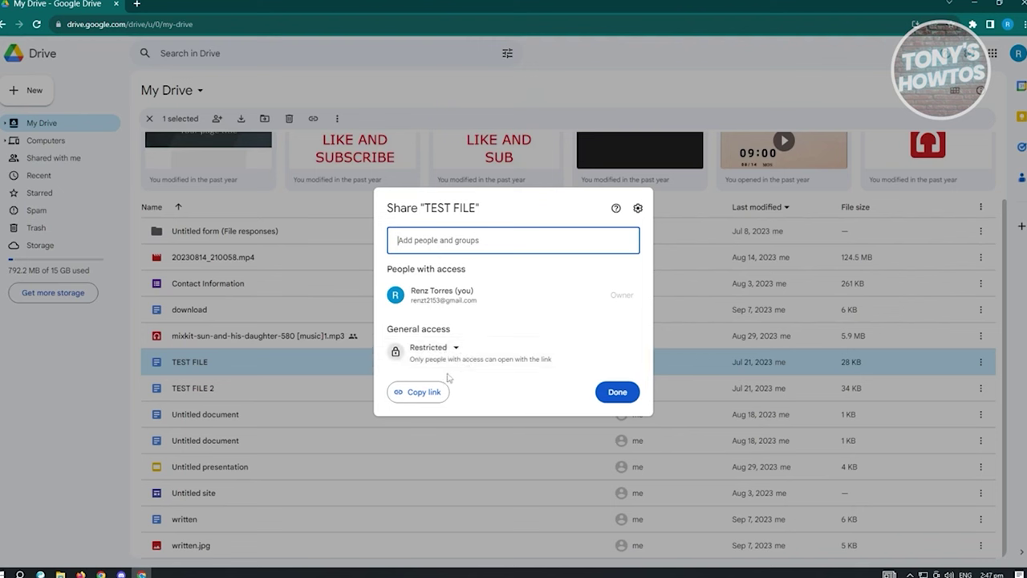
left_click(454, 348)
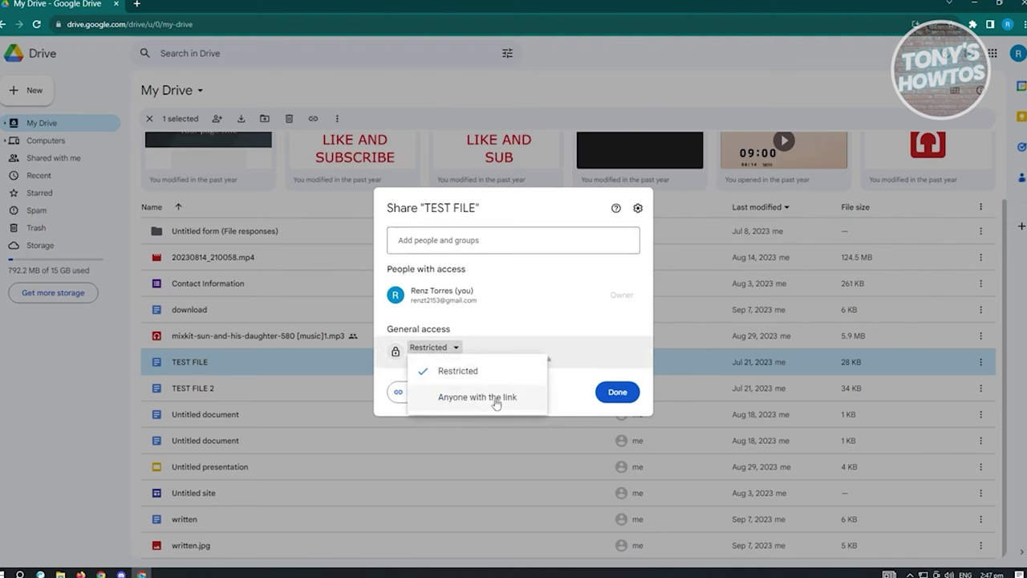
left_click(508, 398)
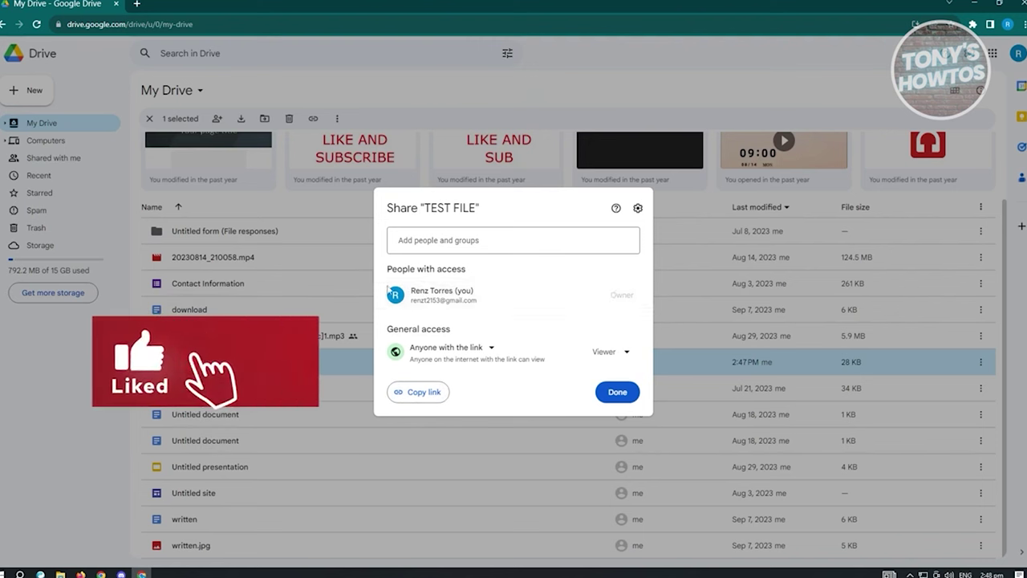
left_click(491, 350)
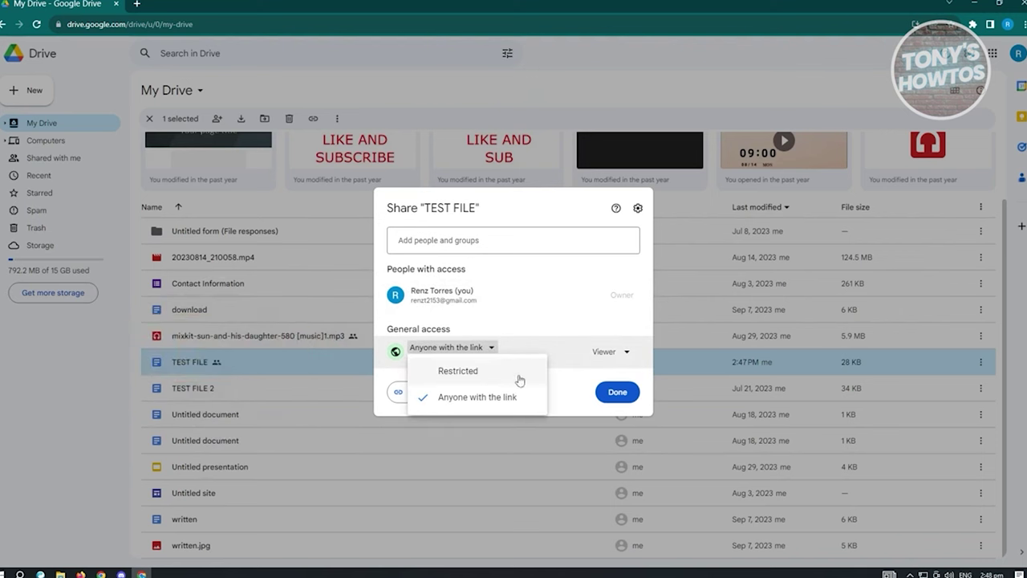
left_click(505, 396)
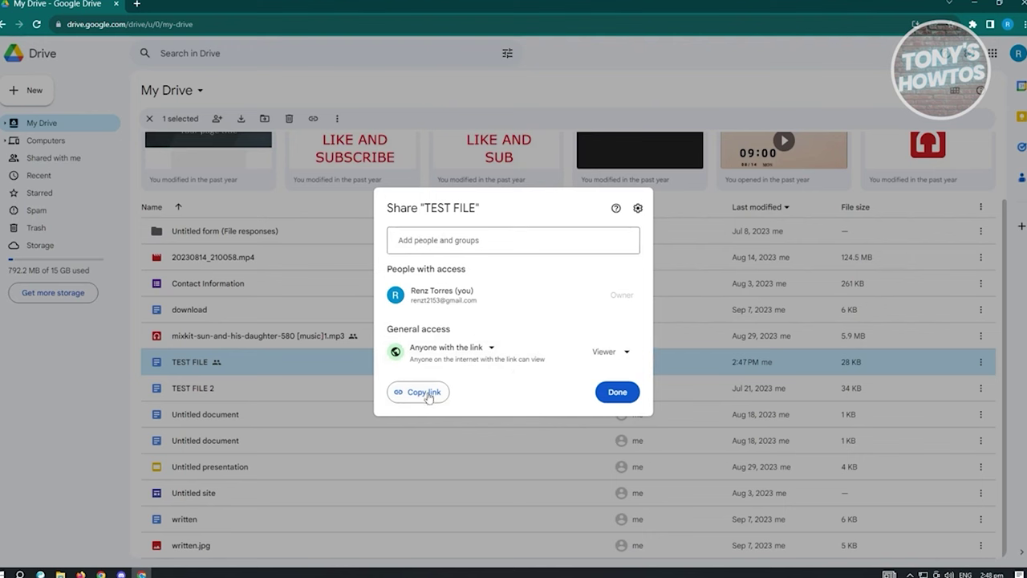
left_click(425, 393)
left_click(616, 393)
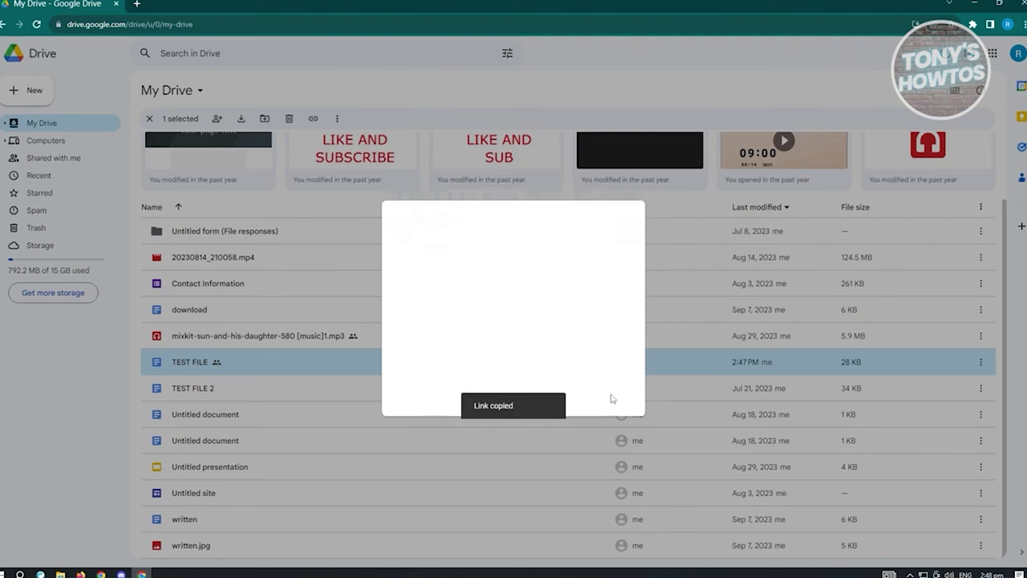
- Paste the copied link into a new tab to open TEST FILE ('LIKE AND SUB'), then close it
left_click(136, 4)
left_click(138, 29)
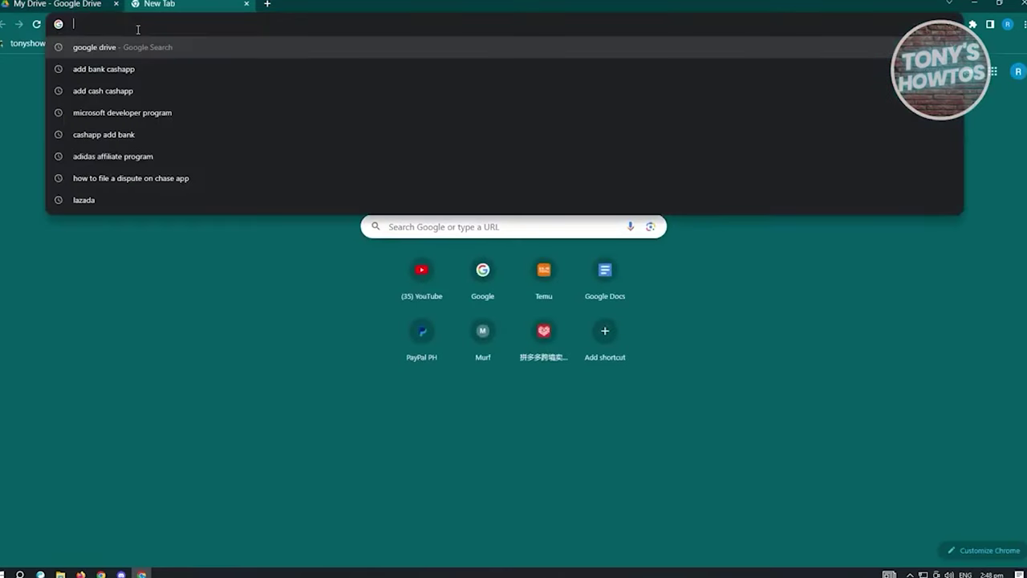
key("ctrl+v")
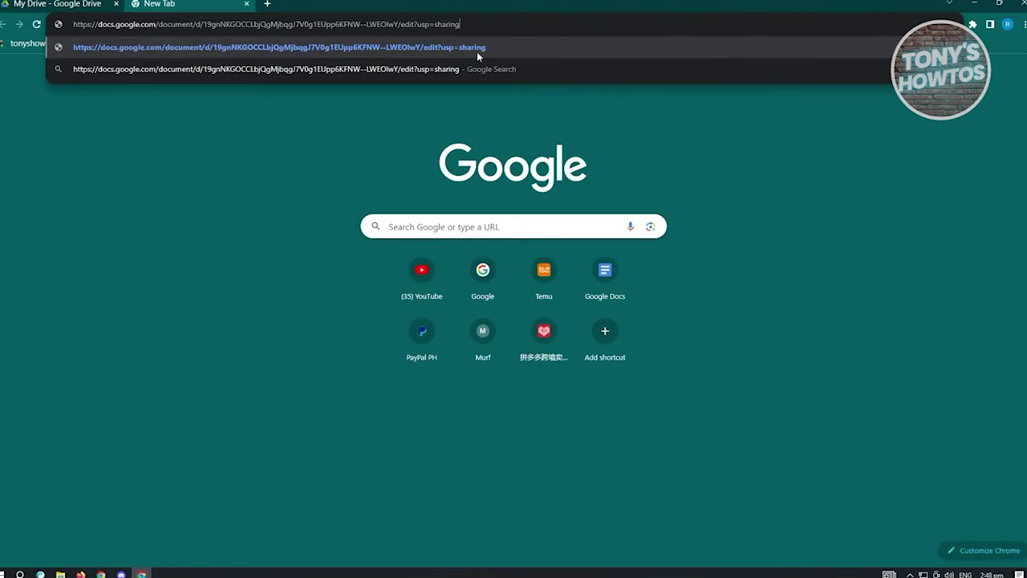
left_click(434, 47)
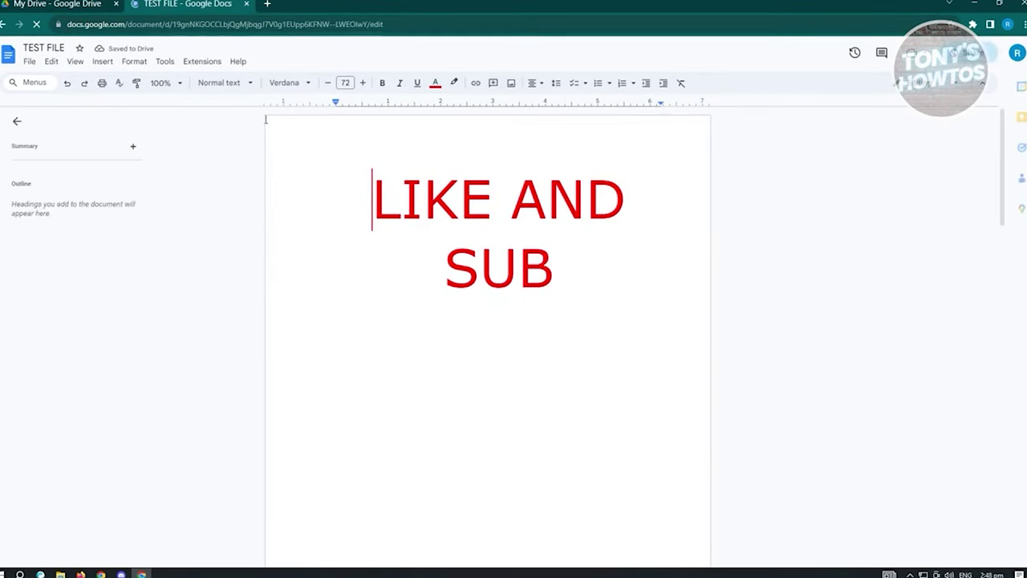
left_click(248, 4)
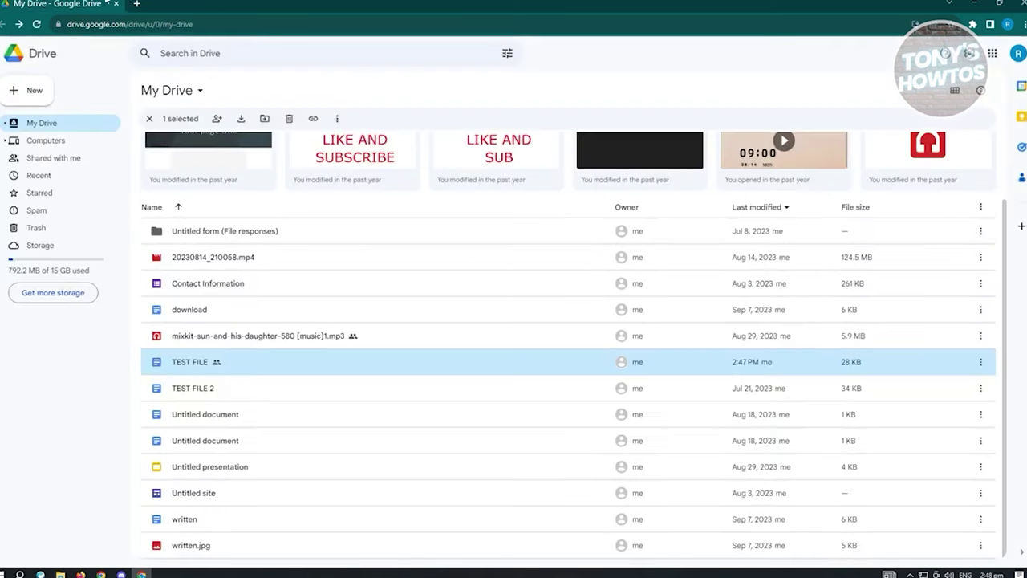
- Copy TEST FILE's link from its right-click Share submenu, then open a new tab and return to My Drive
right_click(304, 372)
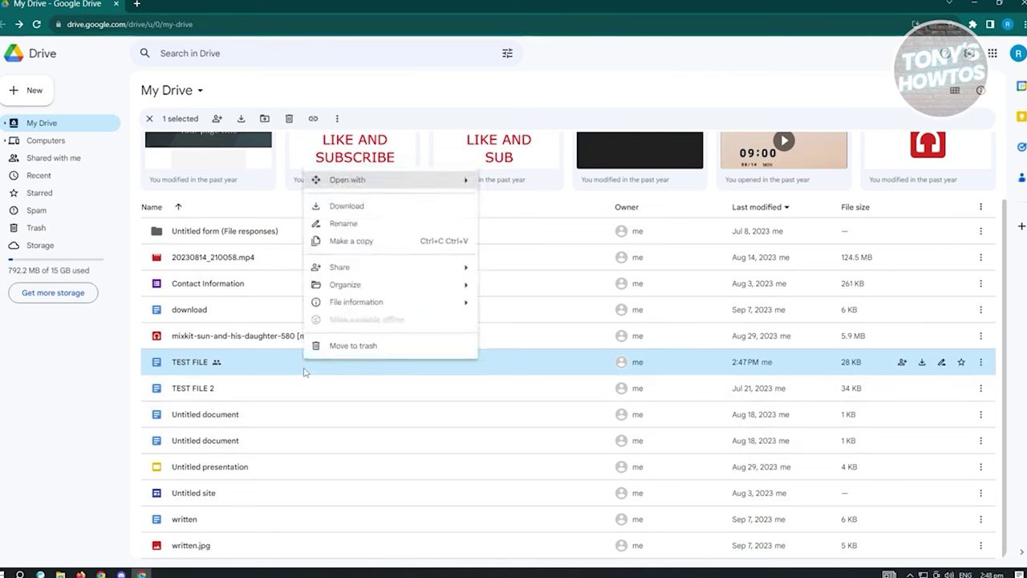
mouse_move(378, 275)
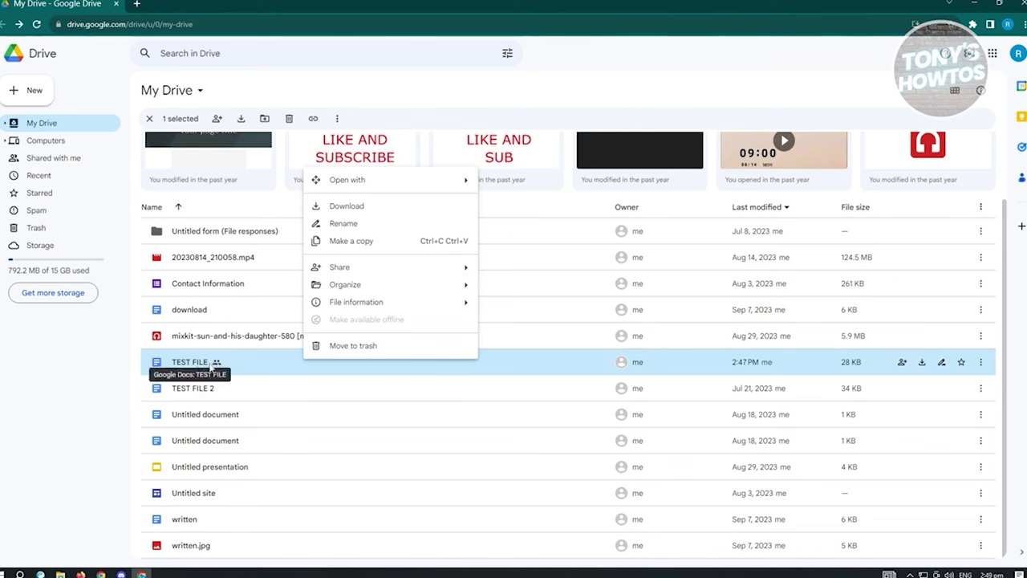
mouse_move(456, 268)
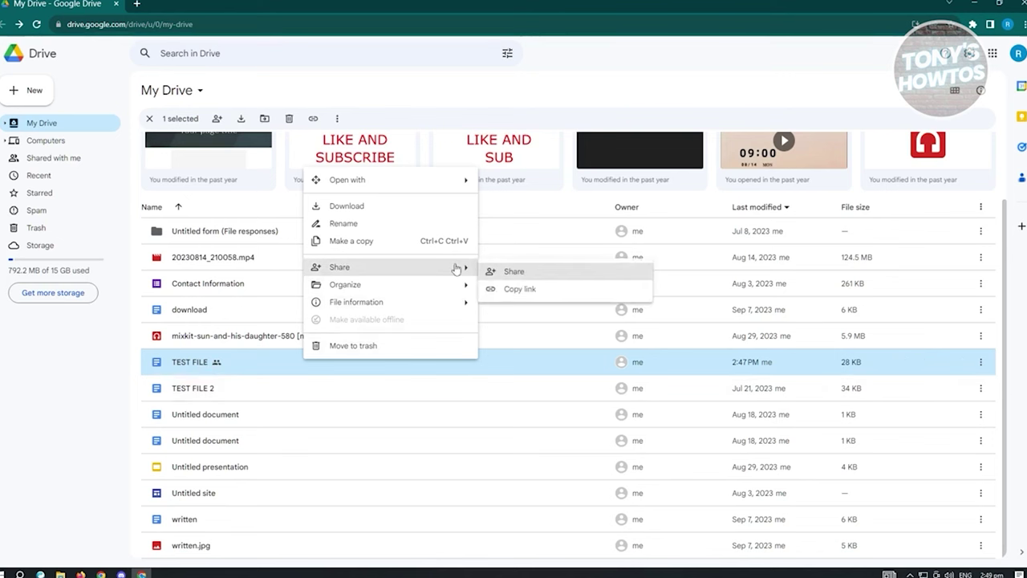
left_click(543, 289)
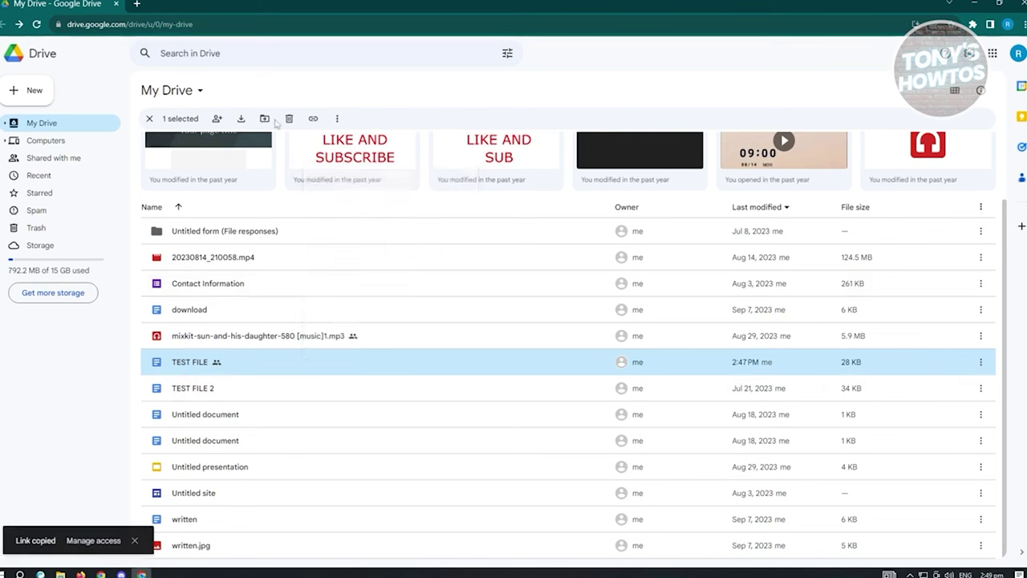
left_click(137, 4)
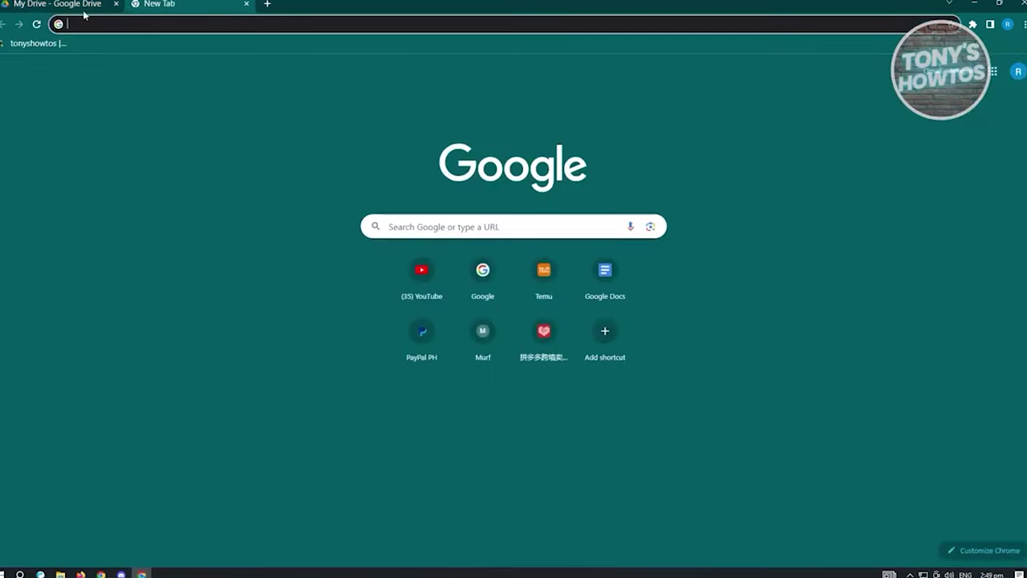
left_click(79, 7)
right_click(396, 357)
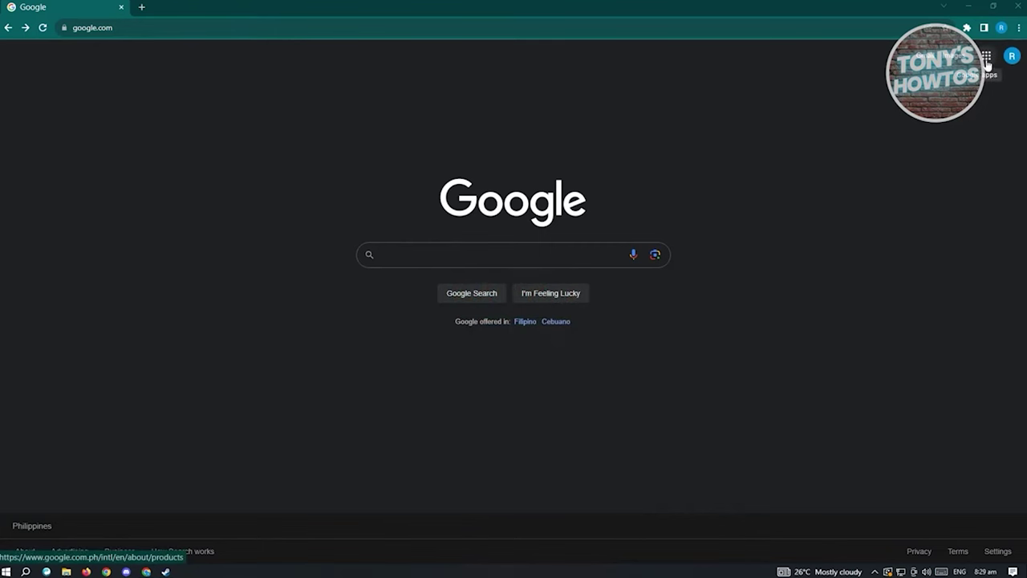
- Go from the Google homepage's apps launcher to Drive's My Drive page
left_click(986, 58)
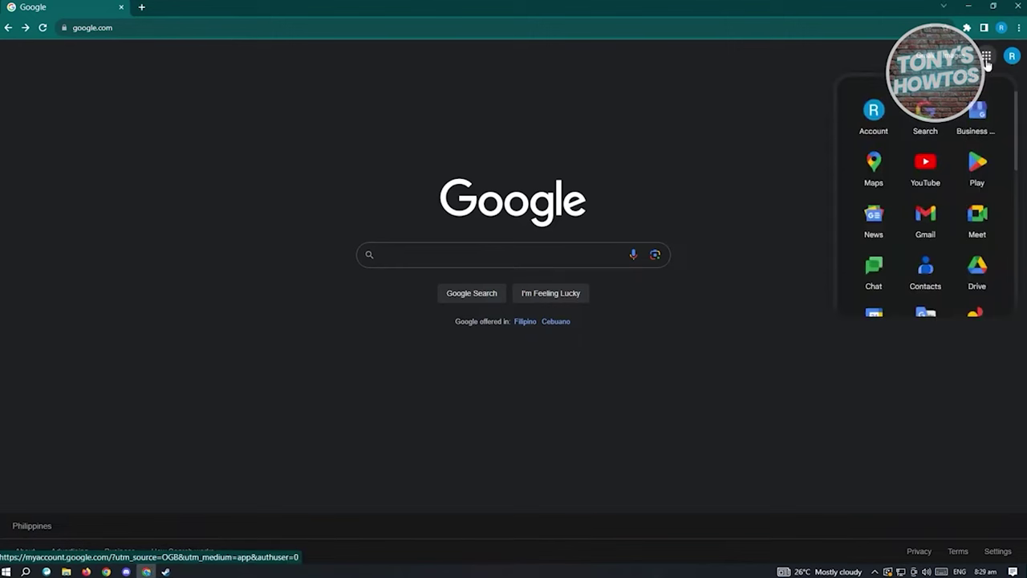
left_click(976, 276)
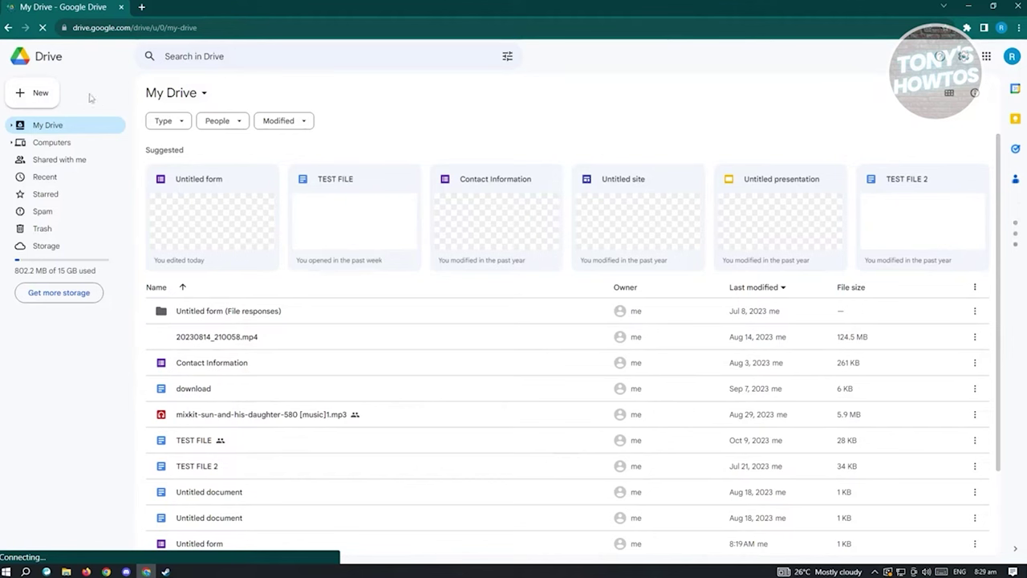
left_click(50, 102)
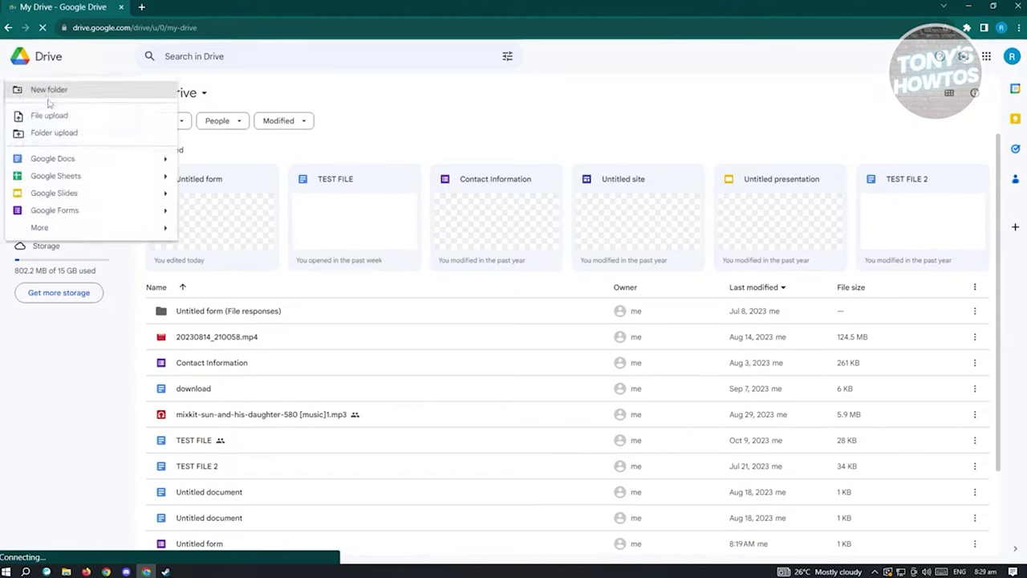
- Create a new Google Form and rename it from Untitled form to 'Password'
left_click(78, 211)
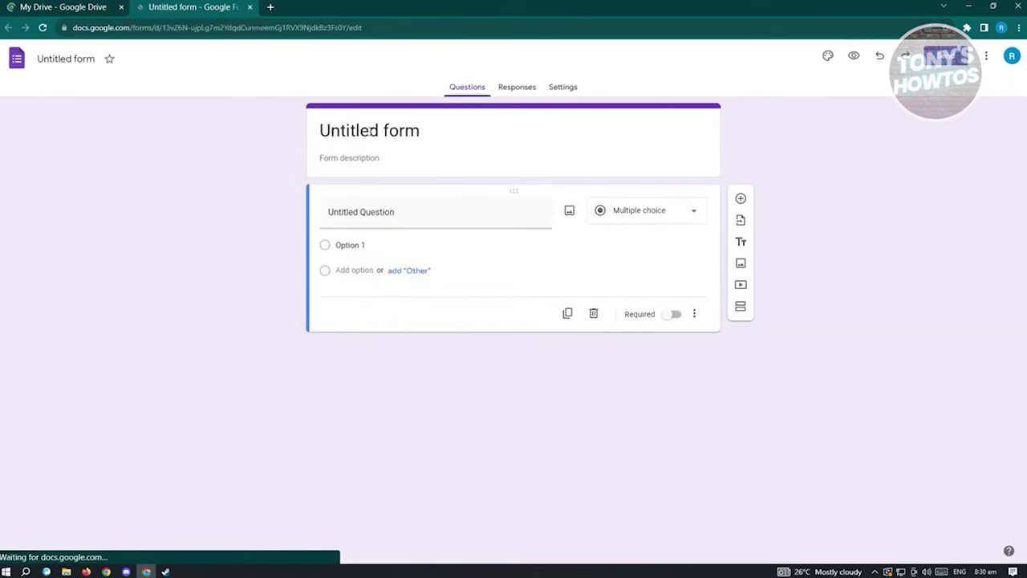
left_click(427, 134)
left_click_drag(427, 134, 272, 134)
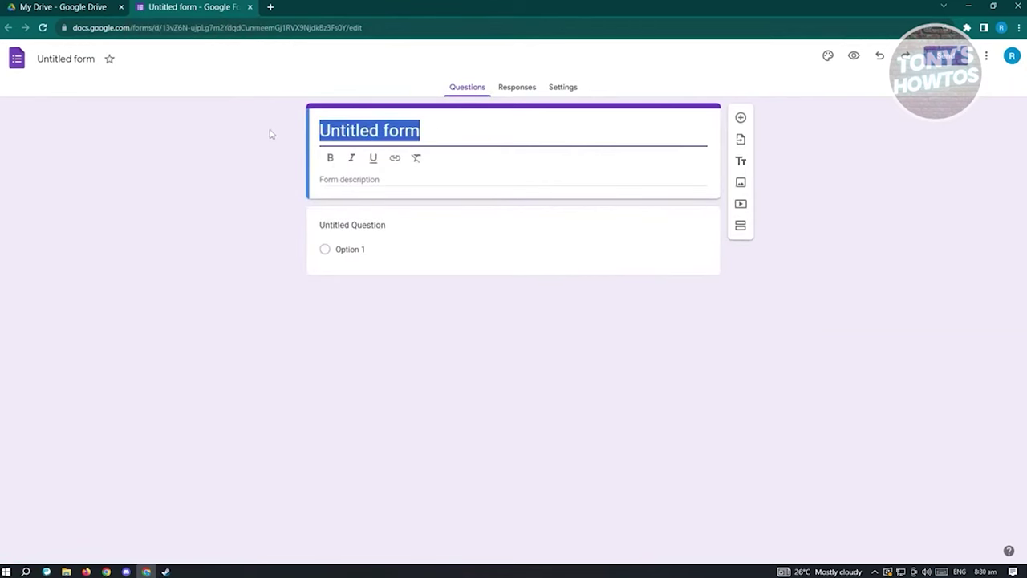
type("Password")
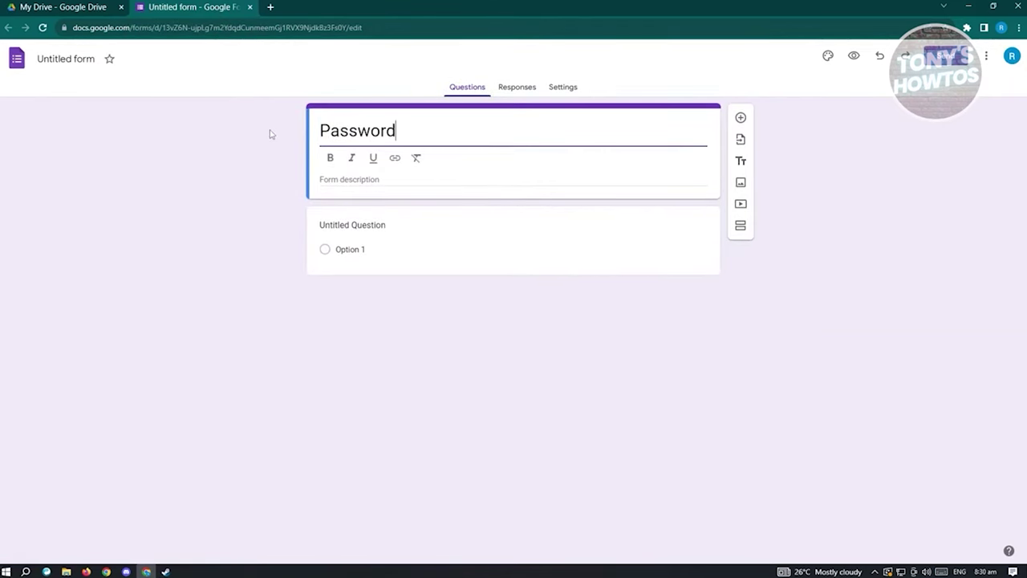
left_click(267, 213)
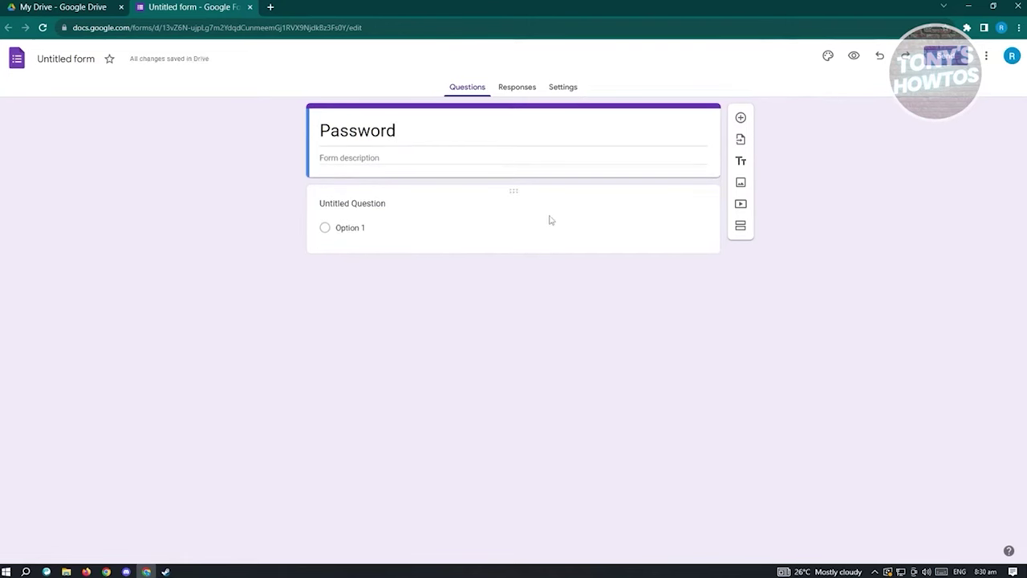
- Title the first question 'Passw', keep it Short answer, and make it required
left_click(390, 228)
left_click(424, 217)
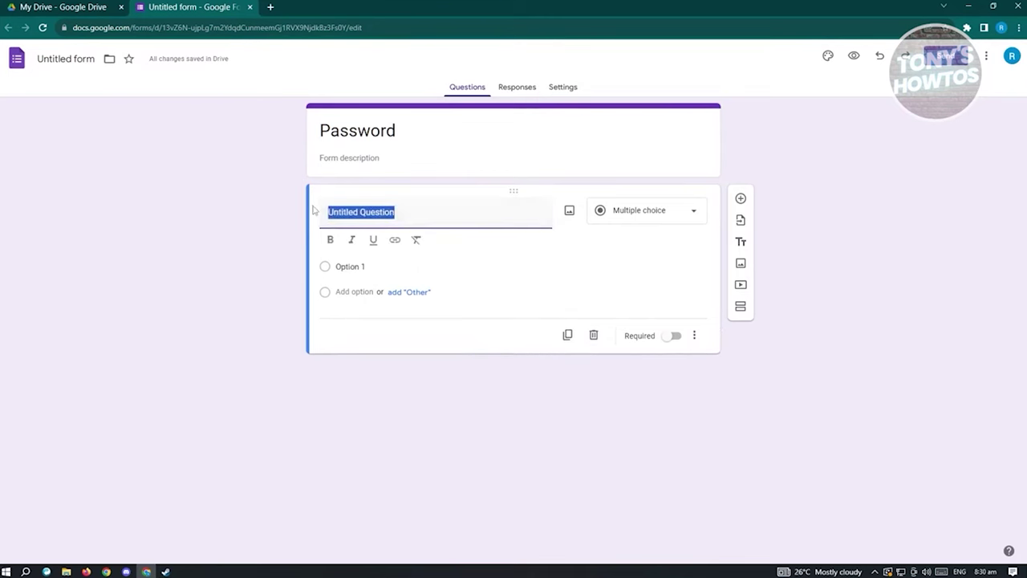
type("Password")
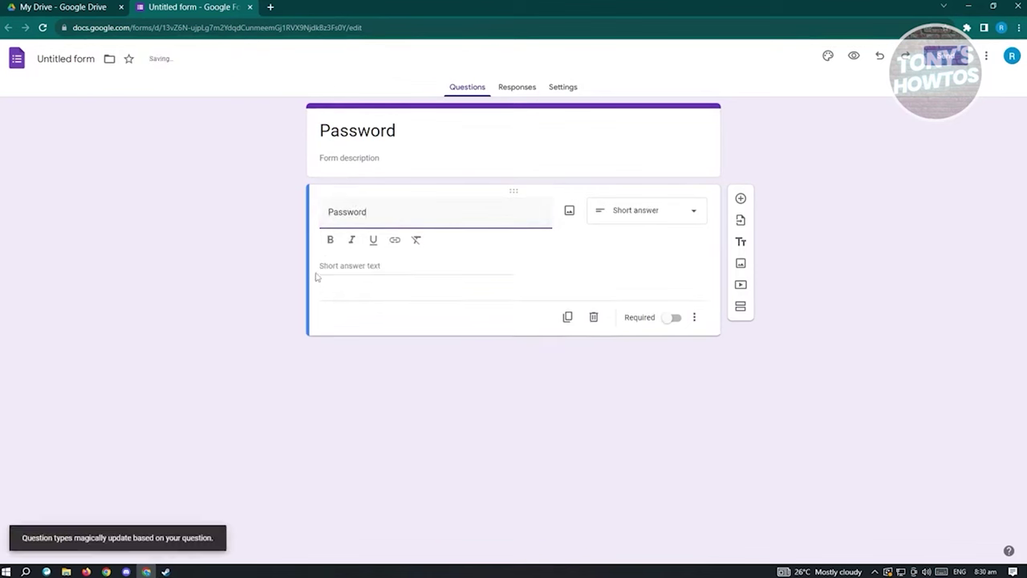
left_click(692, 211)
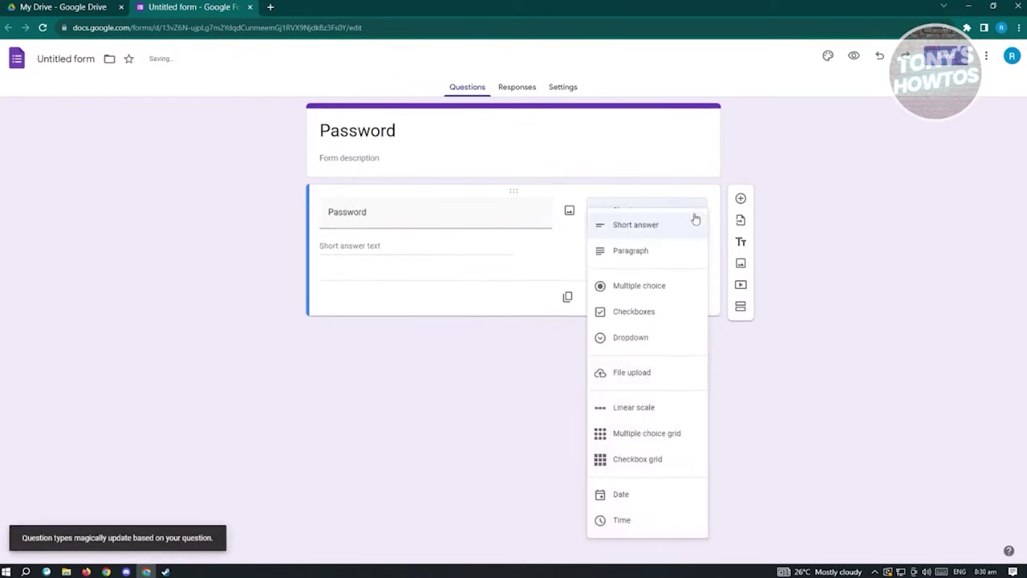
left_click(679, 228)
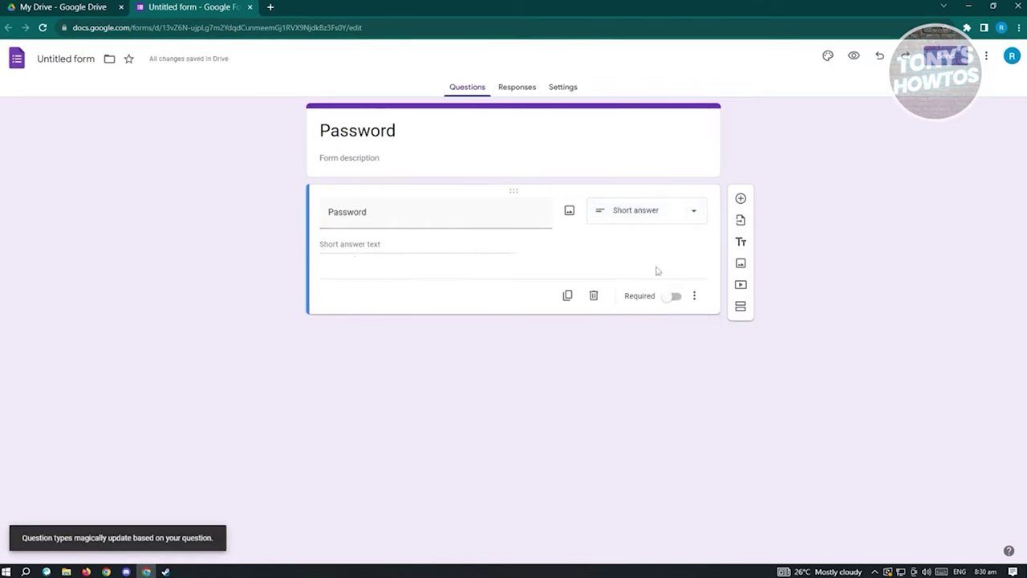
left_click(675, 297)
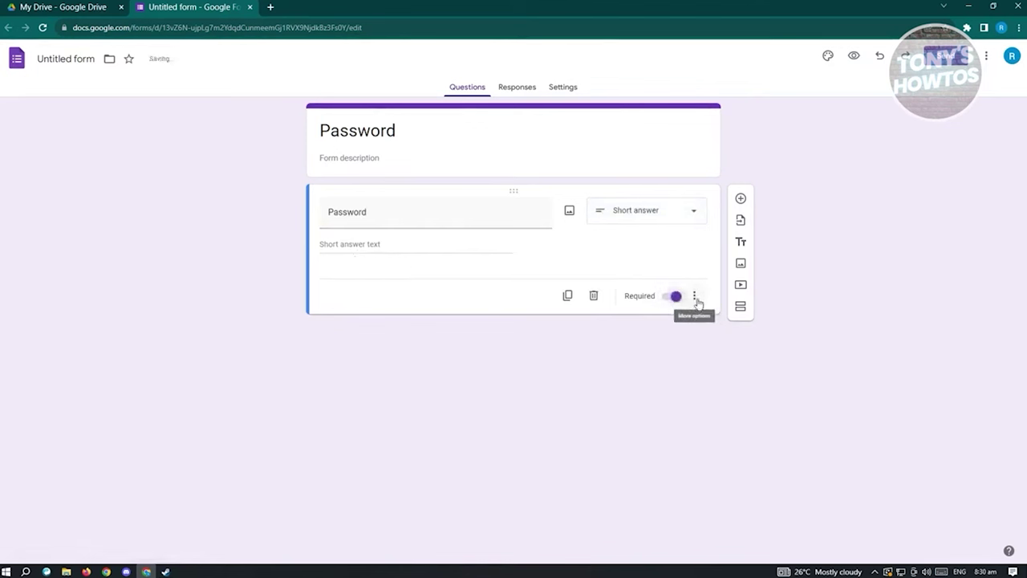
- Add Text > Contains response validation requiring the set passcode
left_click(695, 300)
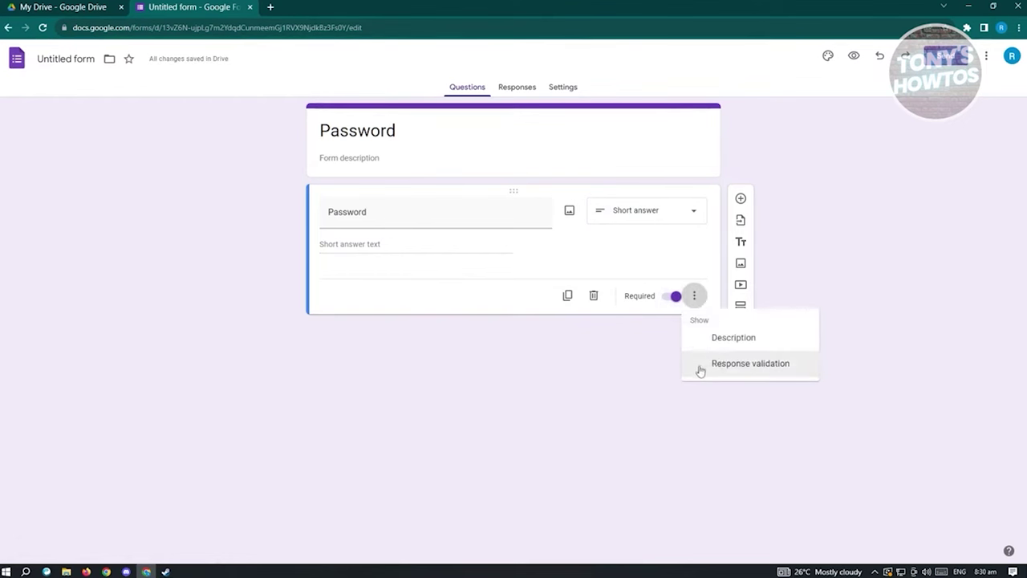
left_click(700, 371)
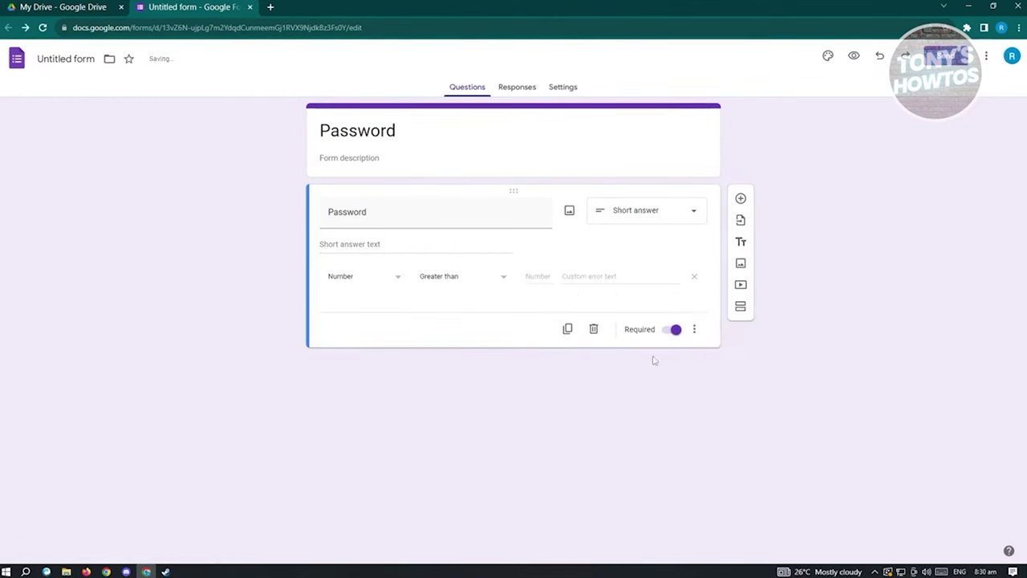
left_click(396, 279)
left_click(349, 301)
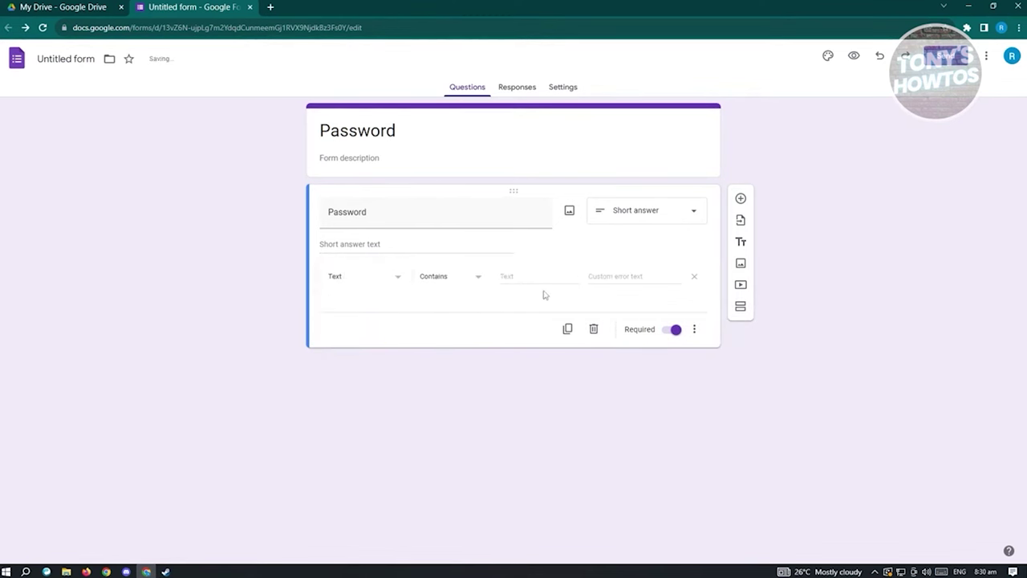
left_click(528, 276)
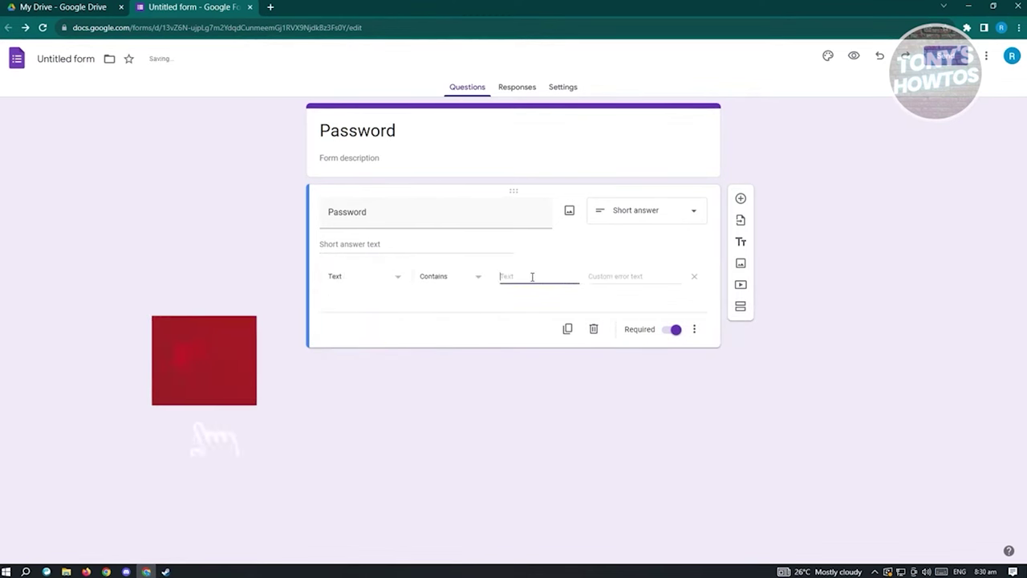
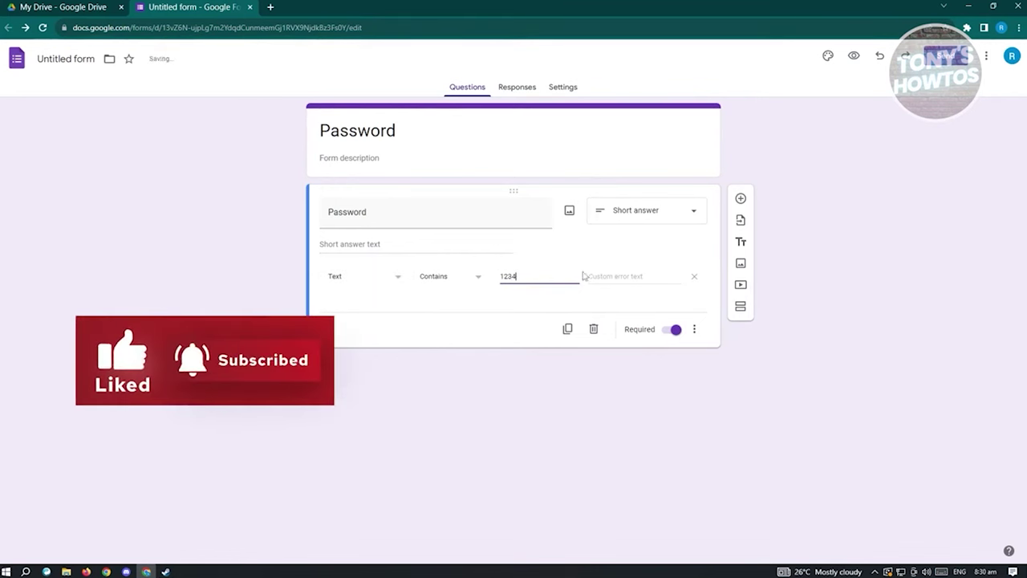
left_click(498, 305)
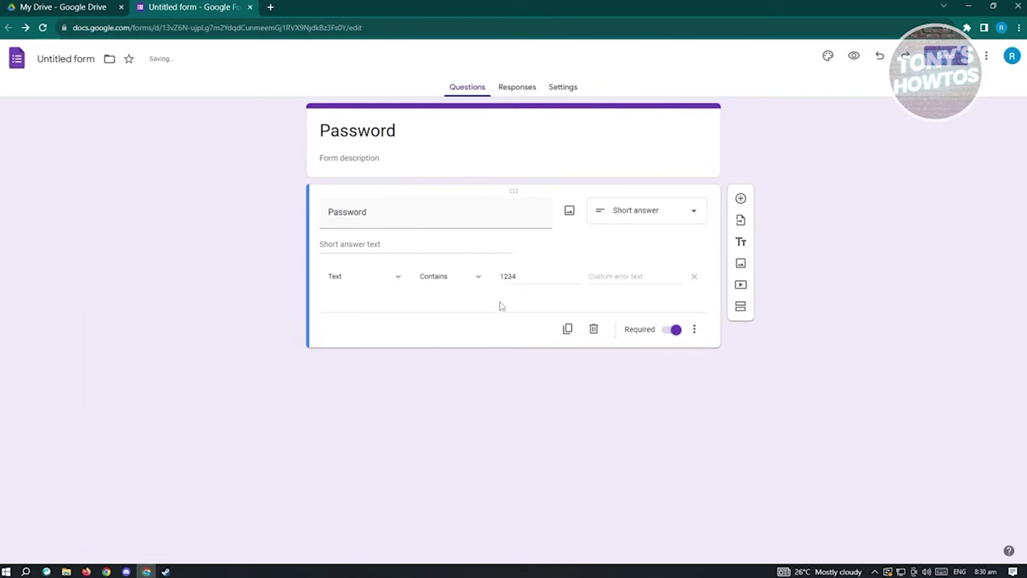
- In the form's Presentation settings, start the confirmation message with 'Th', then switch to My Drive
left_click(568, 86)
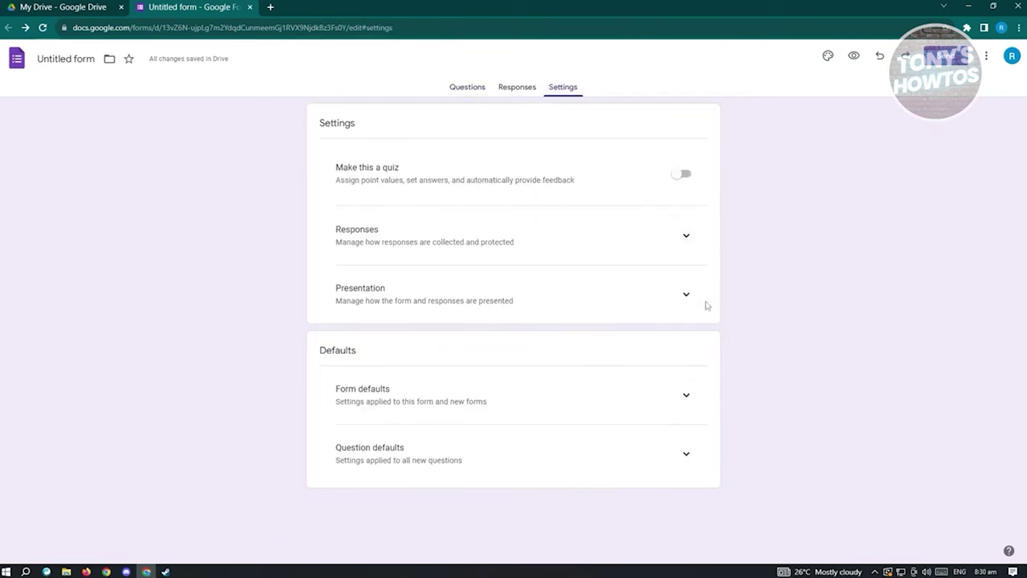
left_click(684, 294)
scroll(532, 314, "down", 2)
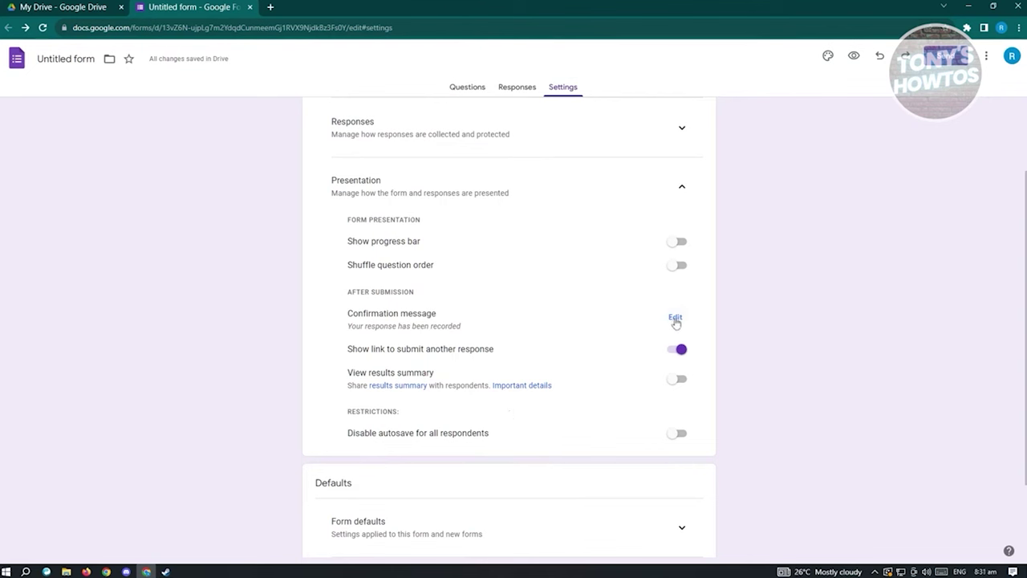
left_click(676, 318)
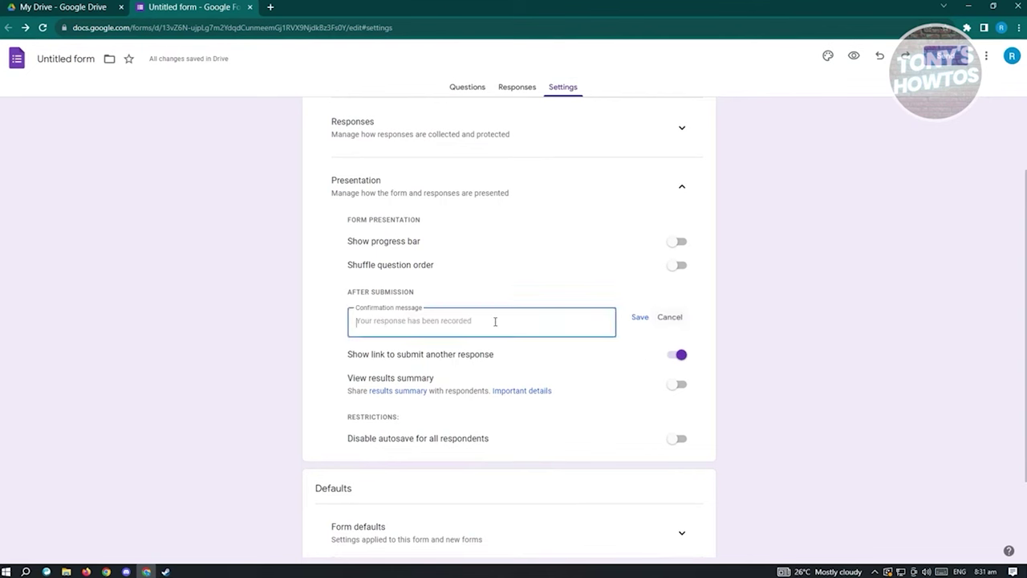
type("Thank you")
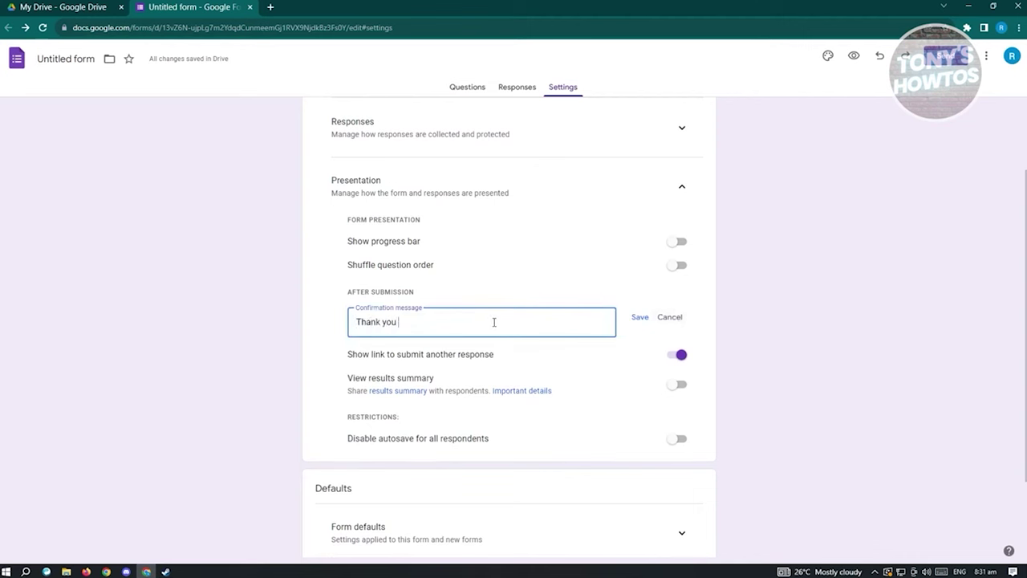
left_click(62, 5)
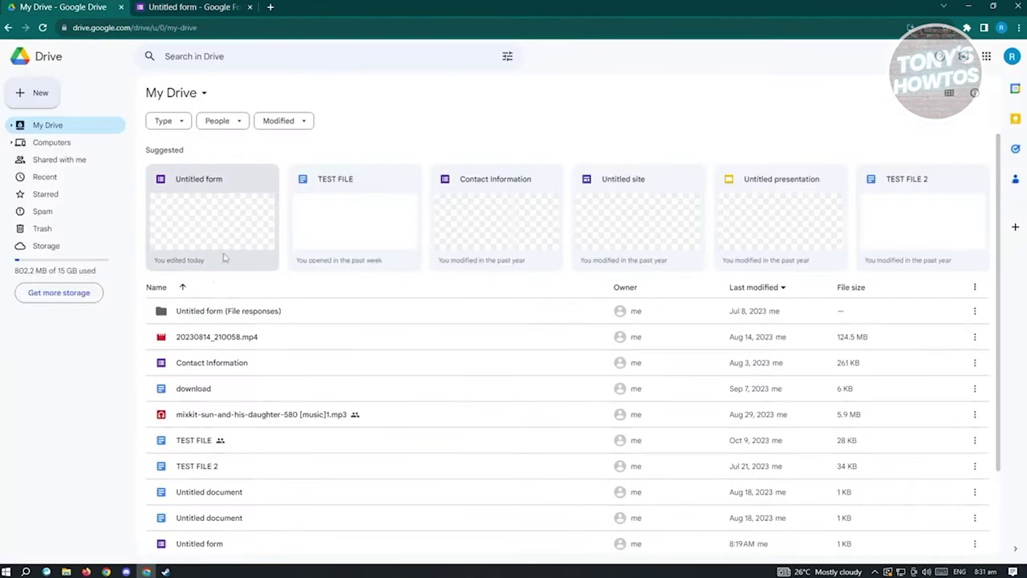
- Copy the Untitled form (File responses) folder's link via Share, then return to the form tab
right_click(231, 320)
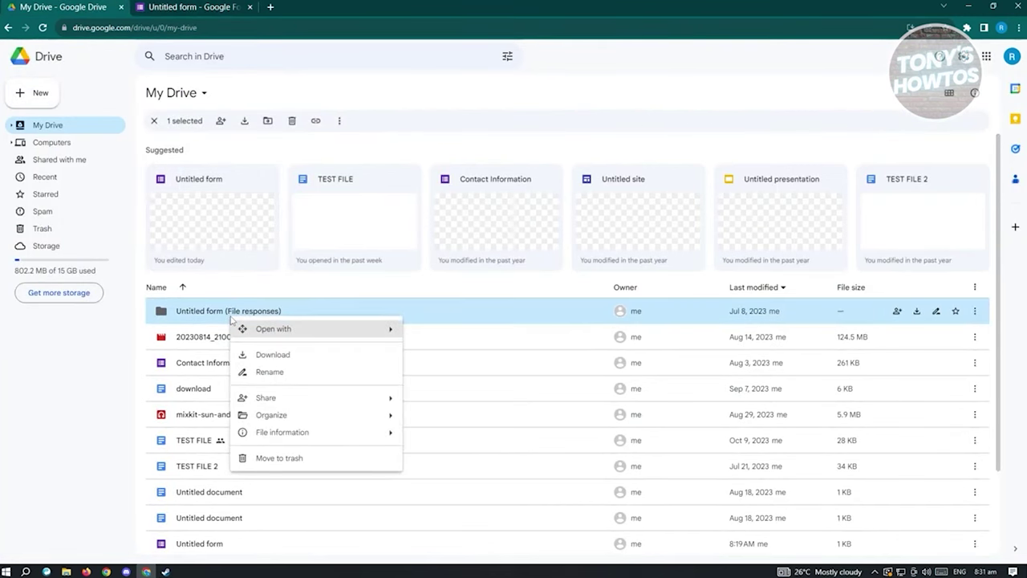
mouse_move(337, 399)
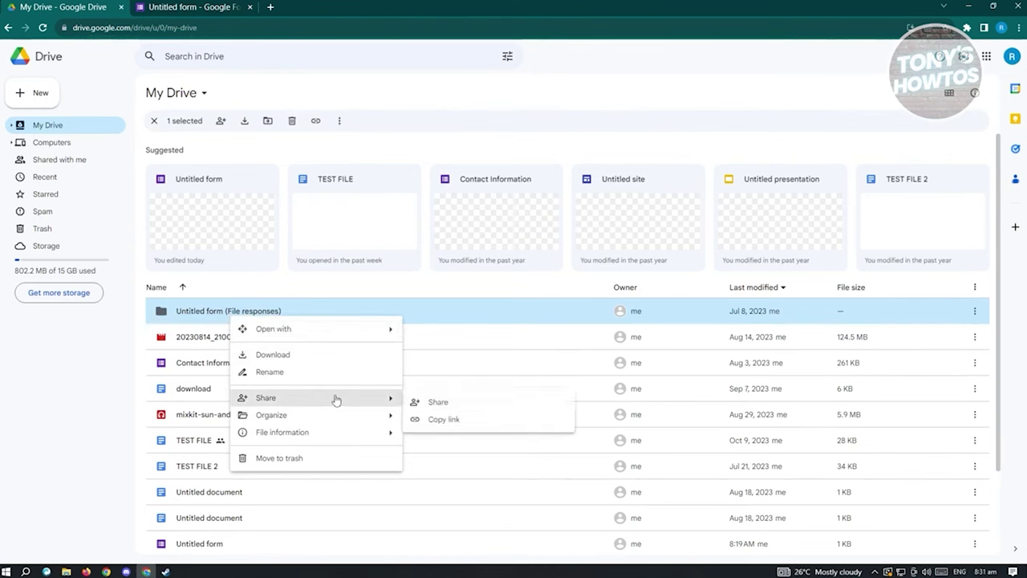
left_click(457, 422)
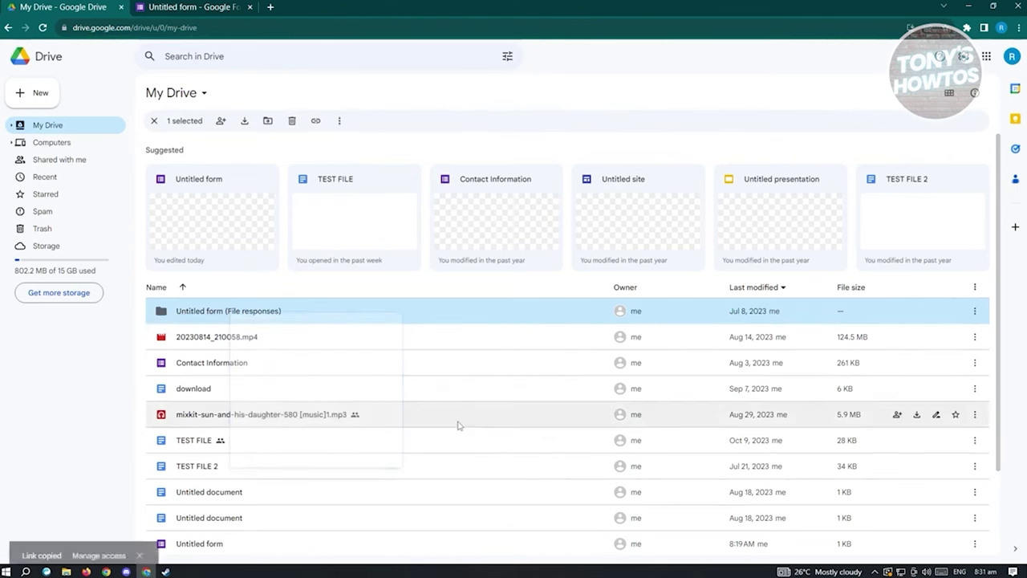
left_click(210, 7)
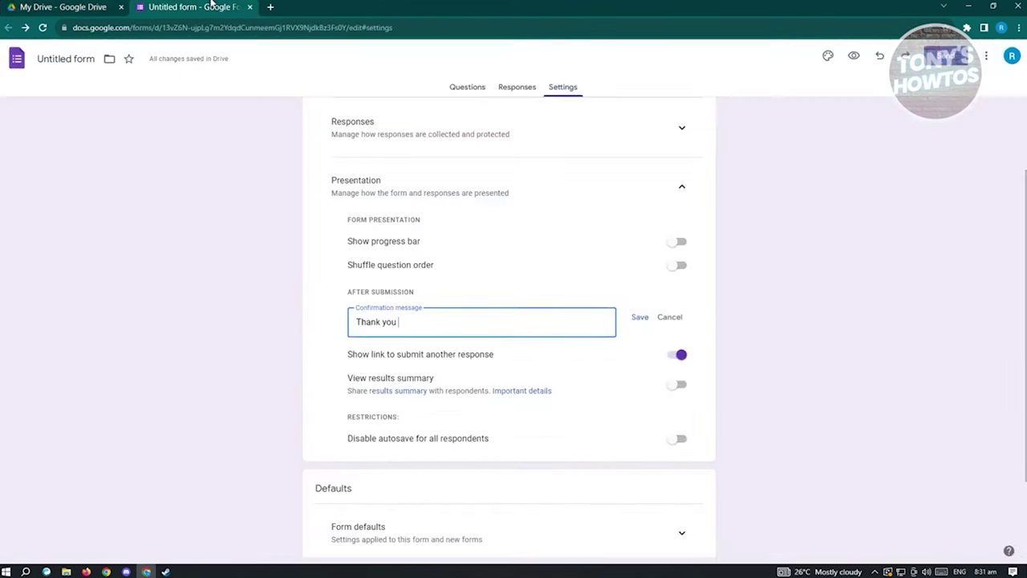
- Paste the Drive folder link after 'Thank you', save the confirmation message, and preview the form
key("ctrl+v")
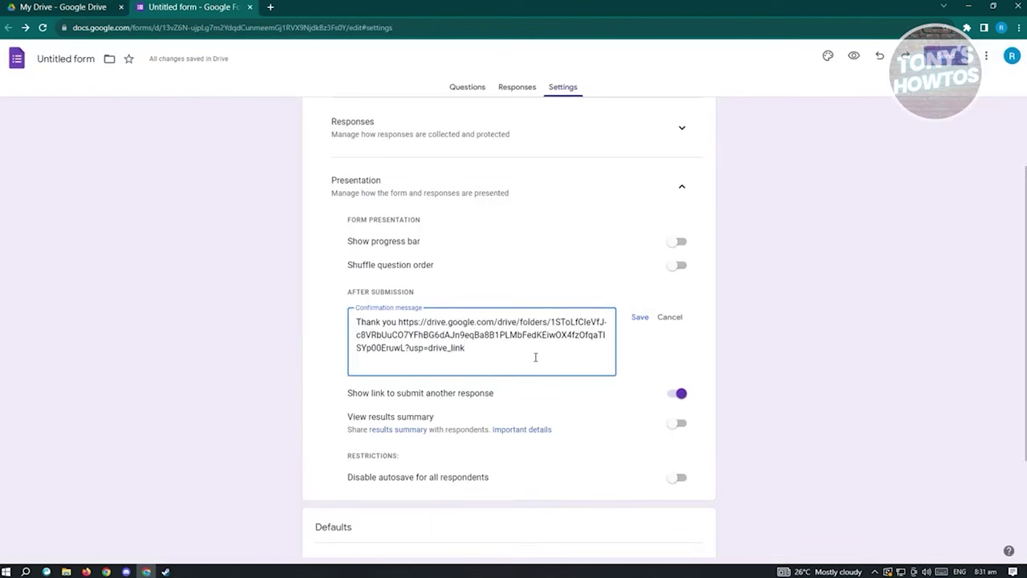
left_click(641, 319)
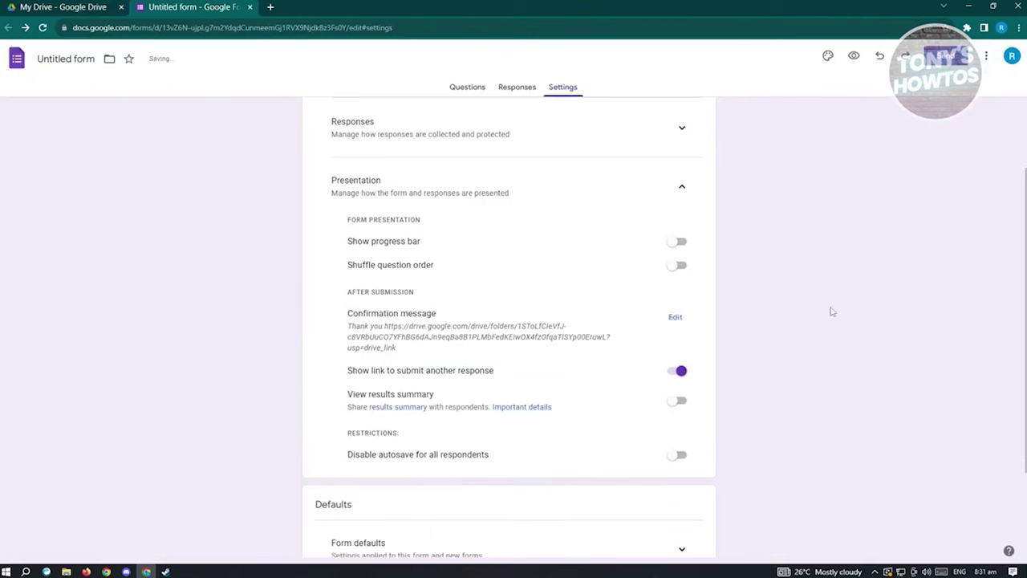
left_click(853, 55)
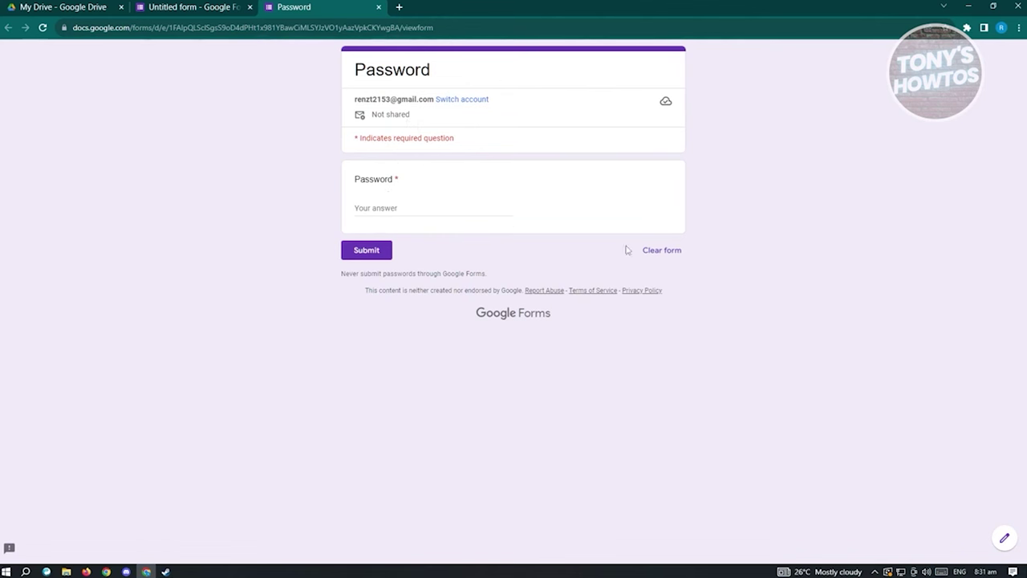
- Enter the passcode in the Password question and submit the form
left_click(393, 211)
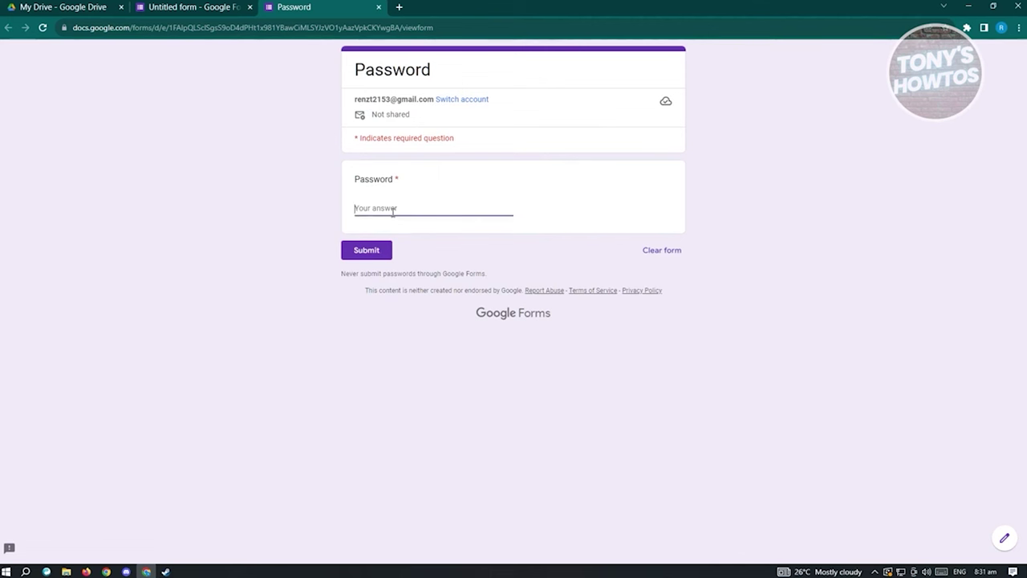
left_click(367, 251)
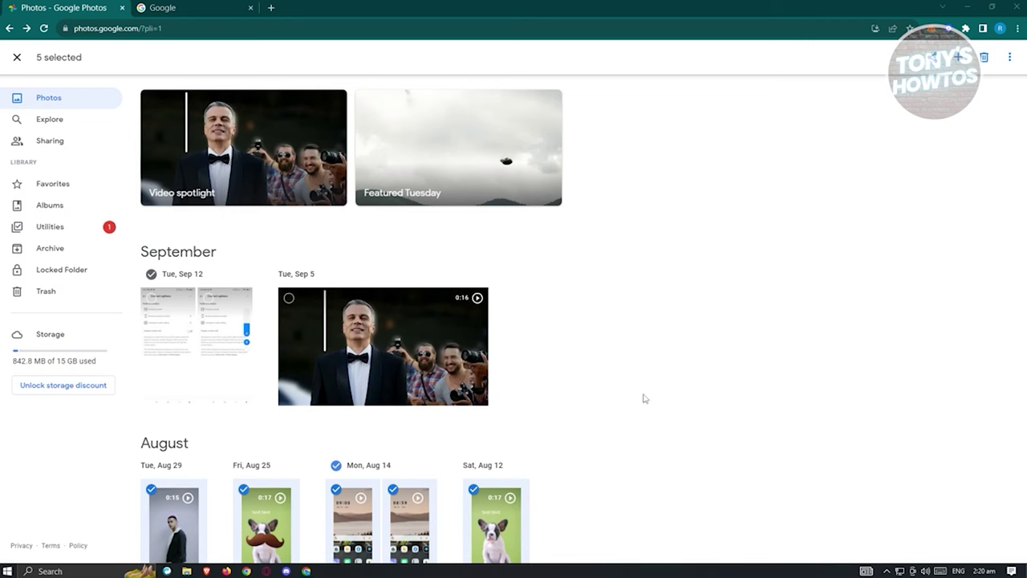
- Deselect the Aug 29, Aug 25, two Aug 14 and Aug 12 videos, then select all eight Thu, Jul 13 photos
scroll(574, 227, "down", 3)
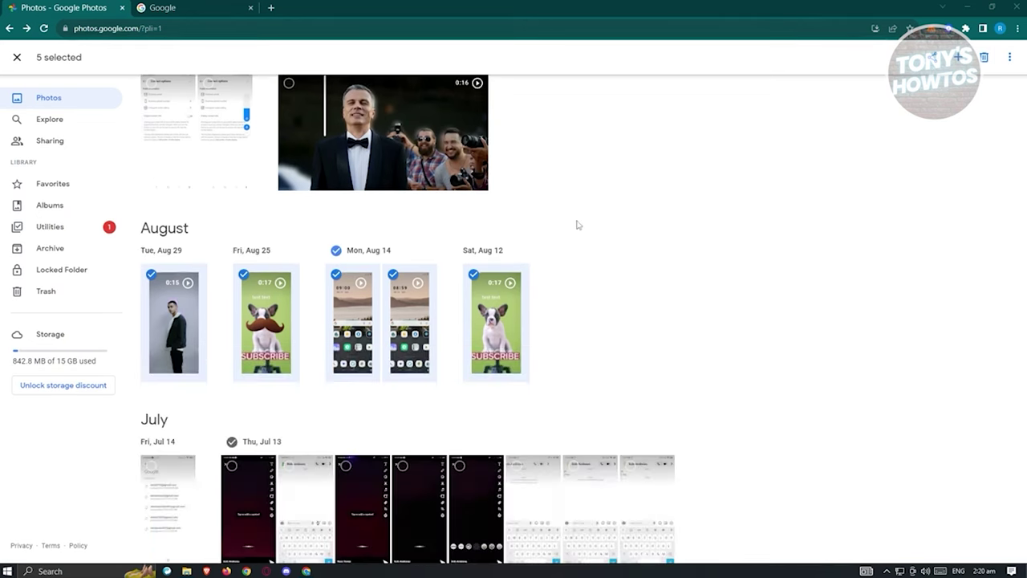
scroll(627, 293, "up", 2)
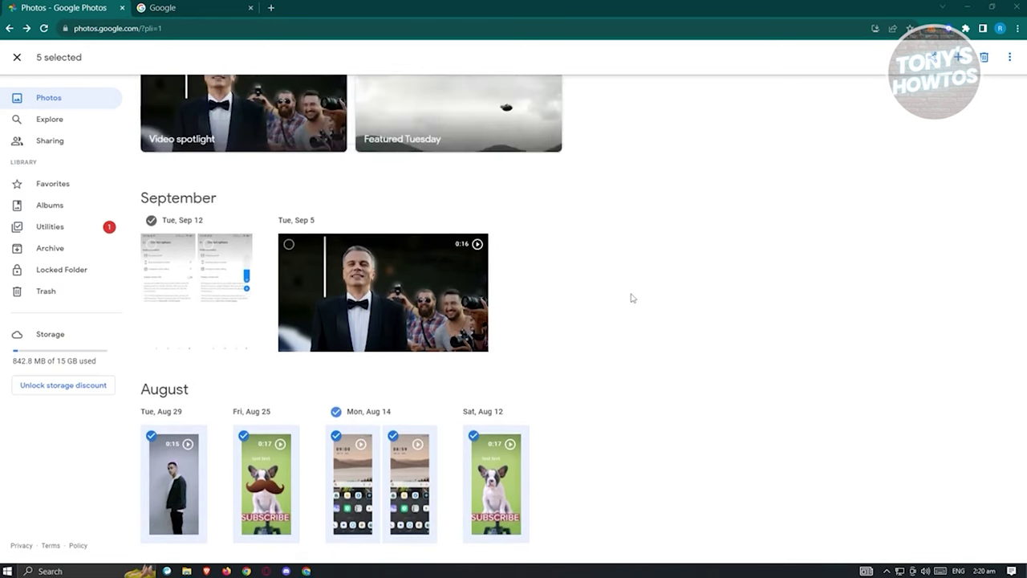
scroll(632, 299, "down", 3)
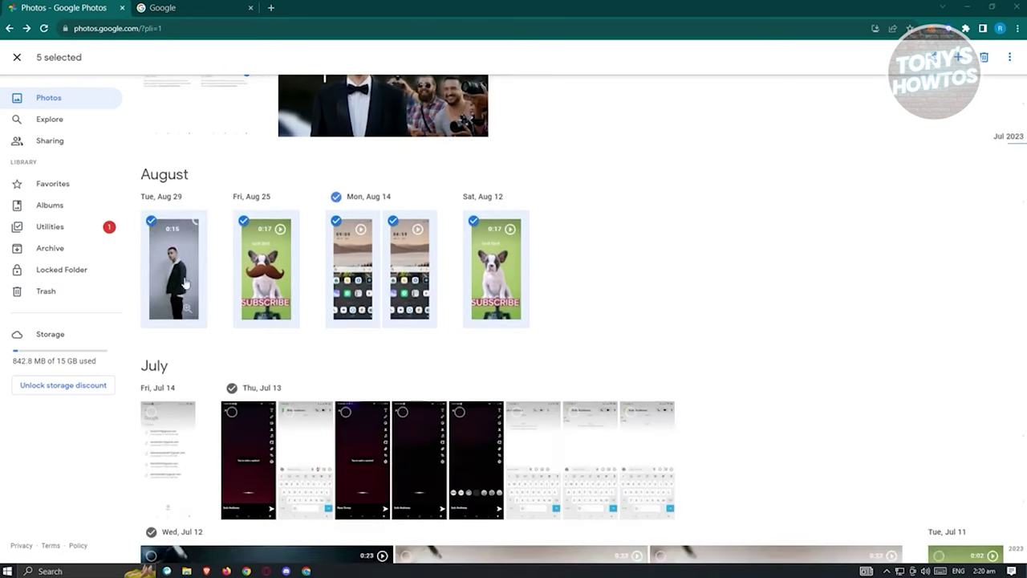
left_click(152, 221)
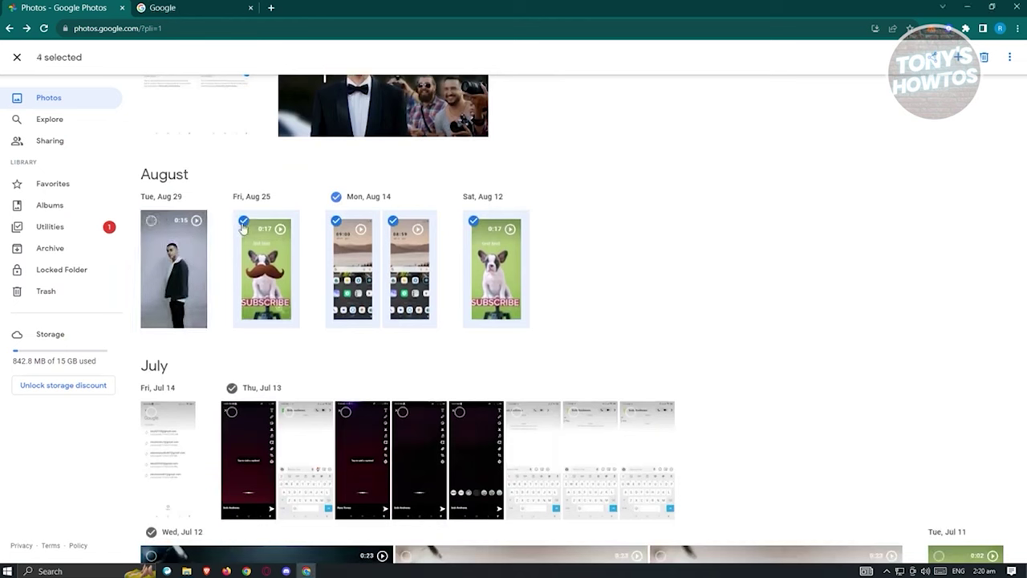
left_click(244, 222)
left_click(337, 221)
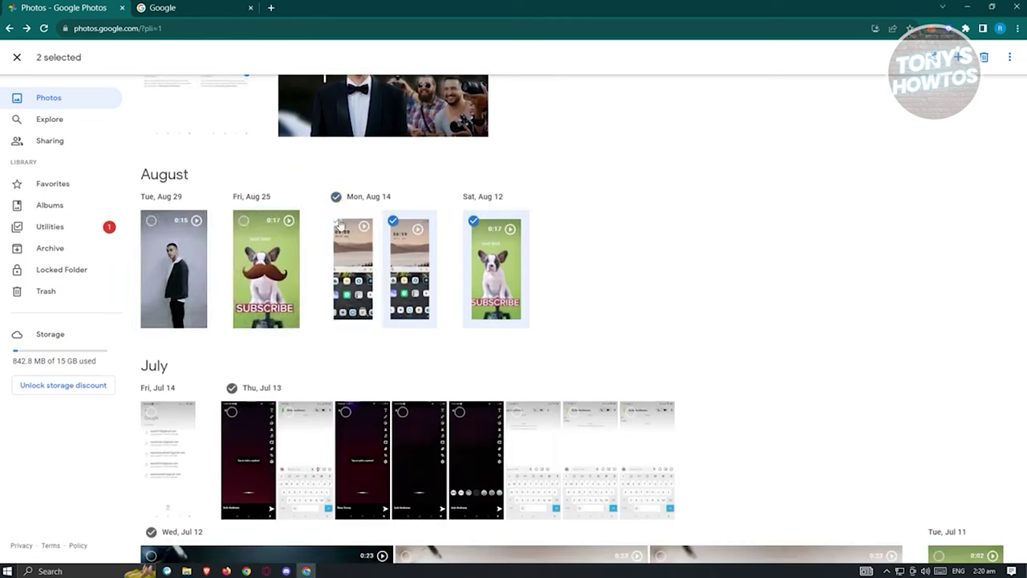
left_click(394, 222)
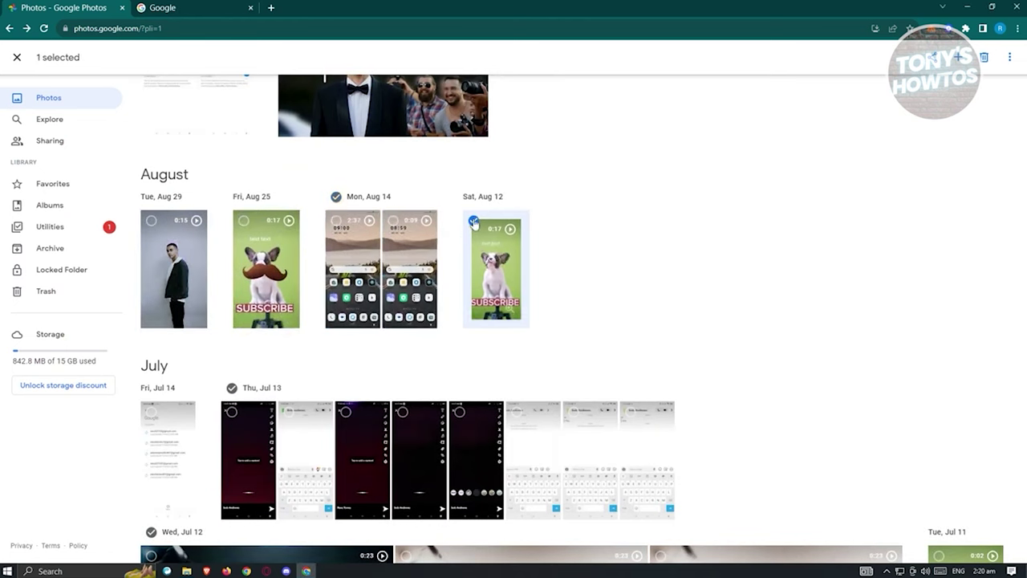
left_click(491, 261)
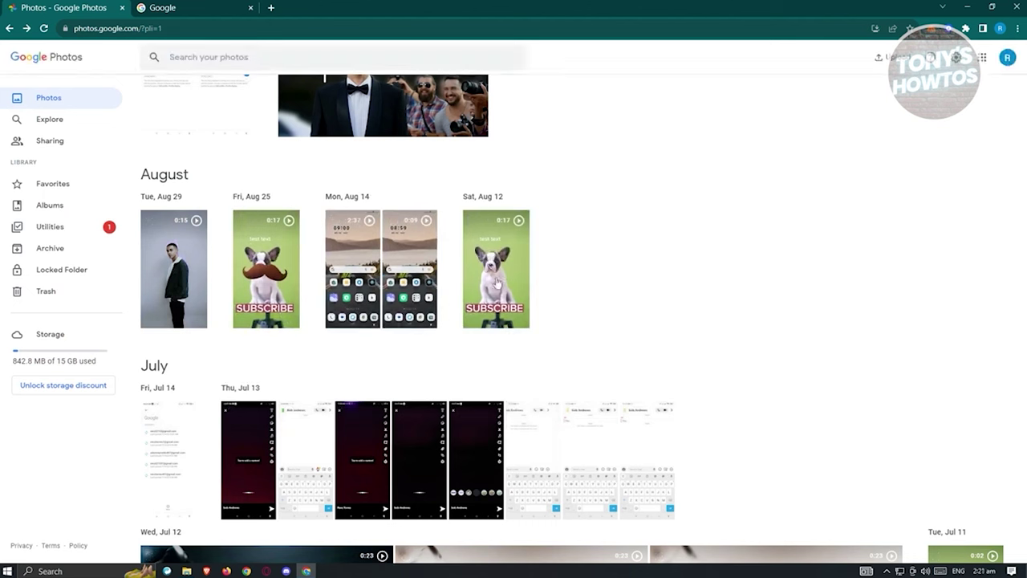
mouse_move(231, 390)
left_click(231, 388)
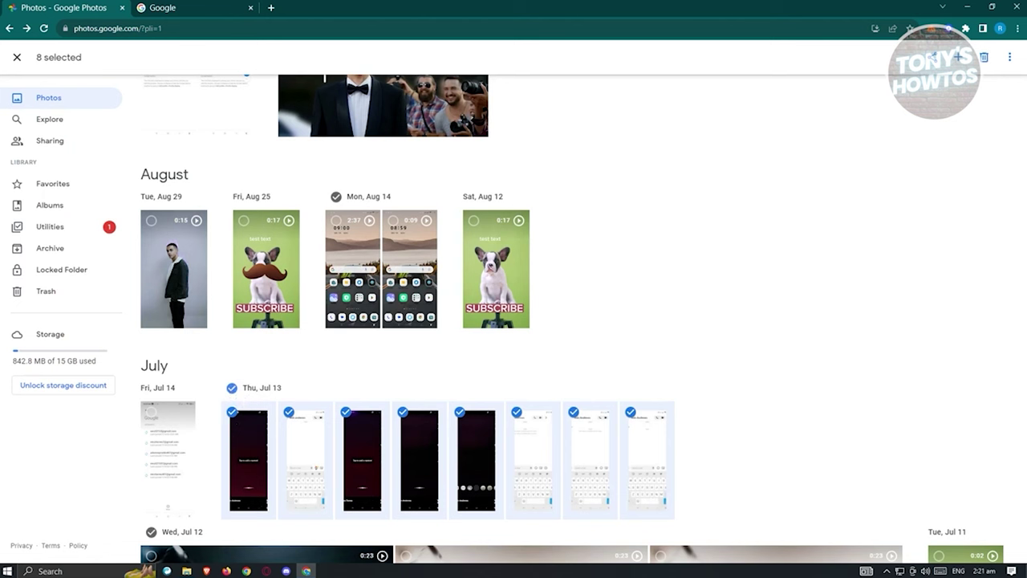
- Download the eight selected Jul 13 photos from the More options menu as Photos-001.zip
scroll(422, 324, "down", 4)
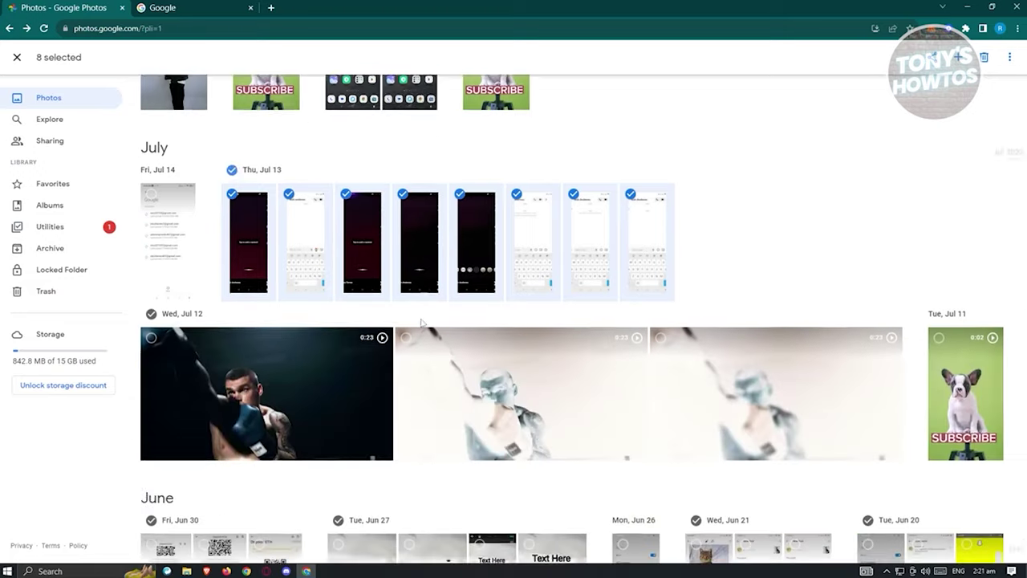
scroll(422, 324, "up", 3)
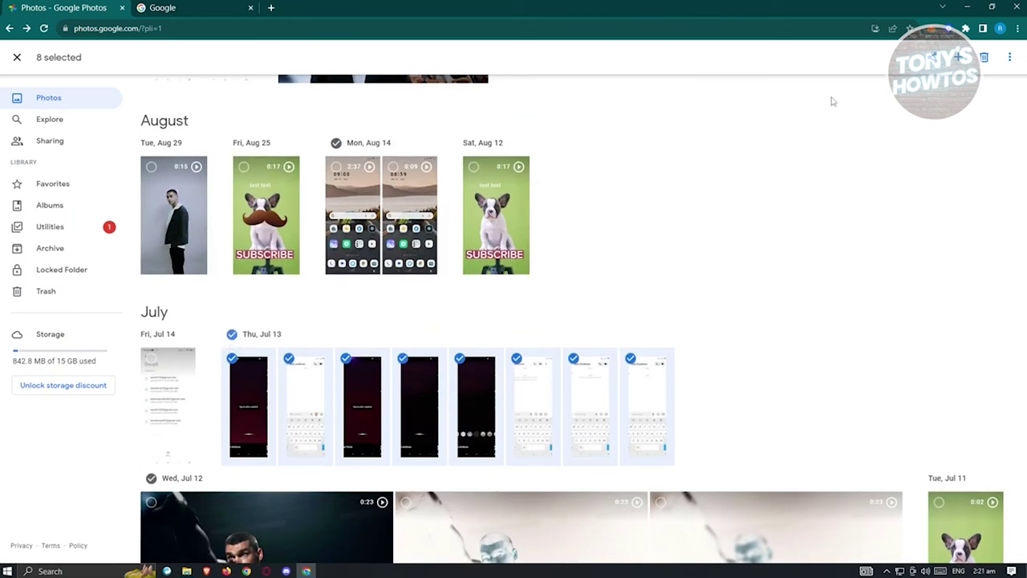
left_click(1010, 57)
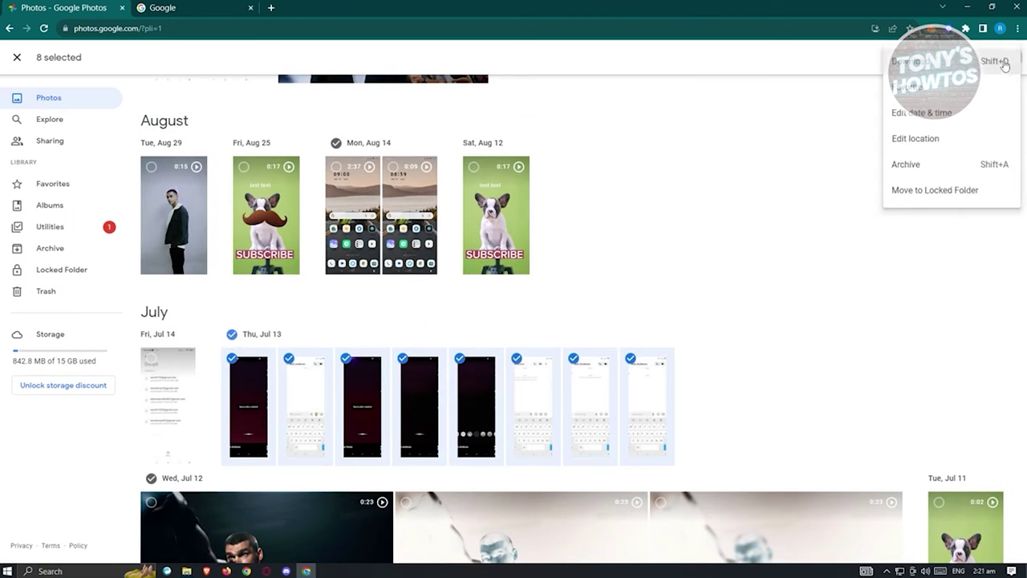
left_click(1003, 64)
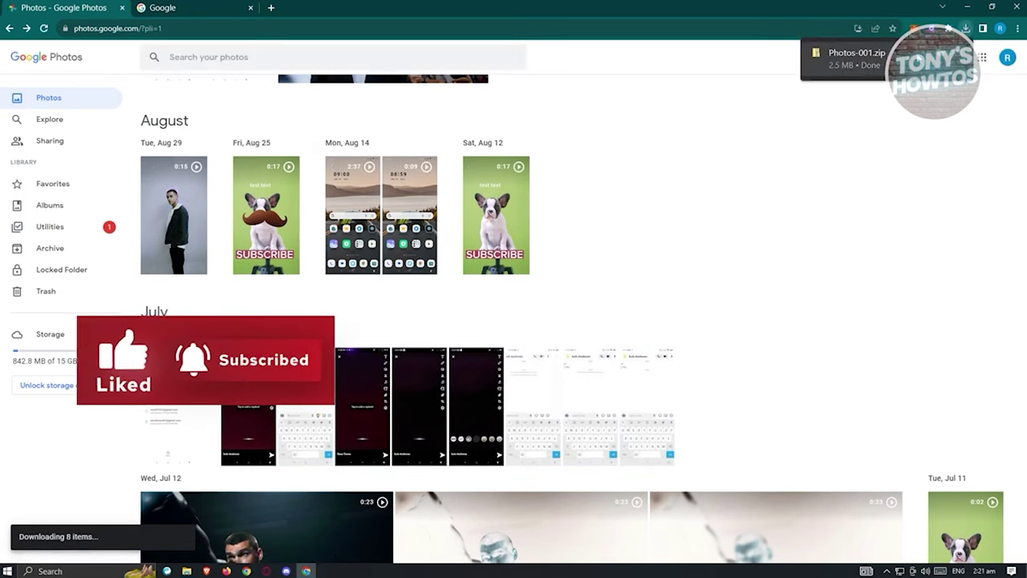
- Open Photos-001.zip in File Explorer to check its eight JPG screenshots, then return to the Google tab
left_click(852, 56)
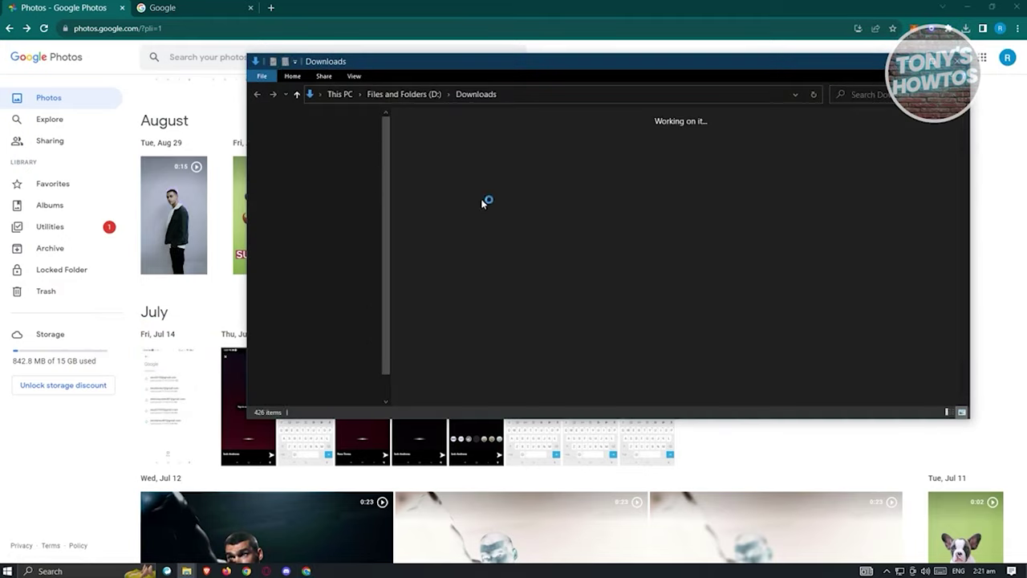
double_click(495, 166)
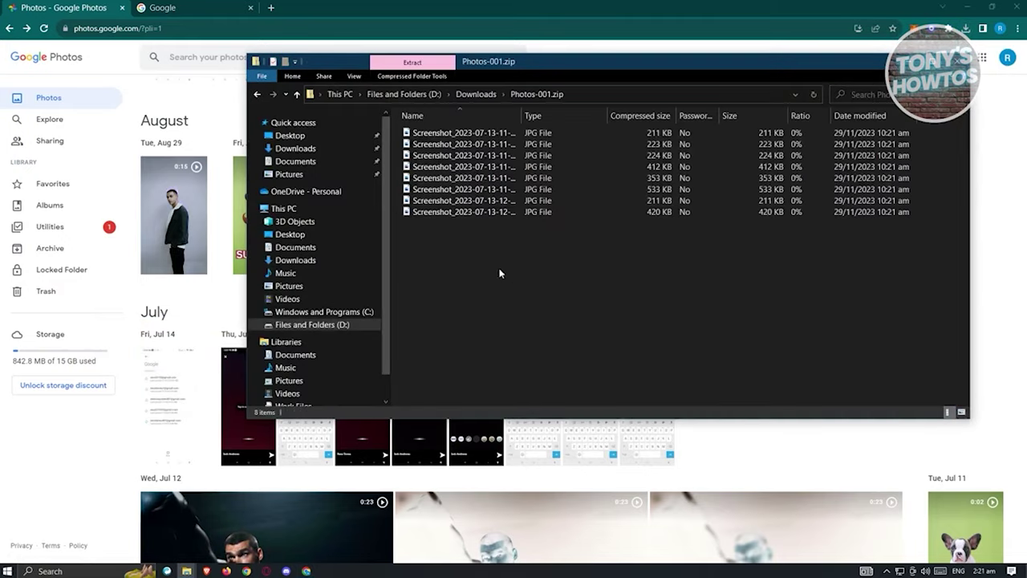
left_click_drag(421, 231, 470, 137)
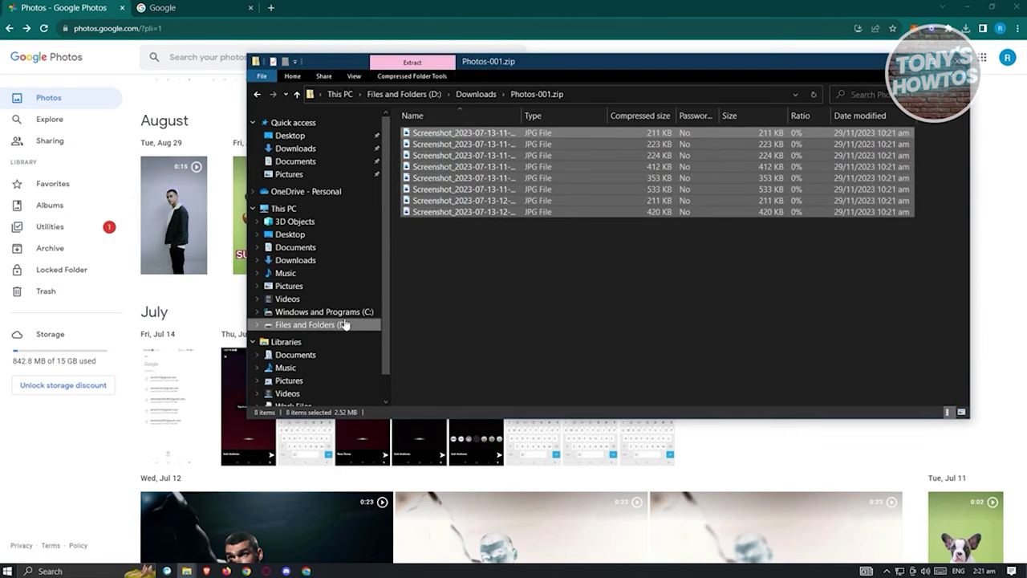
left_click_drag(527, 61, 447, 77)
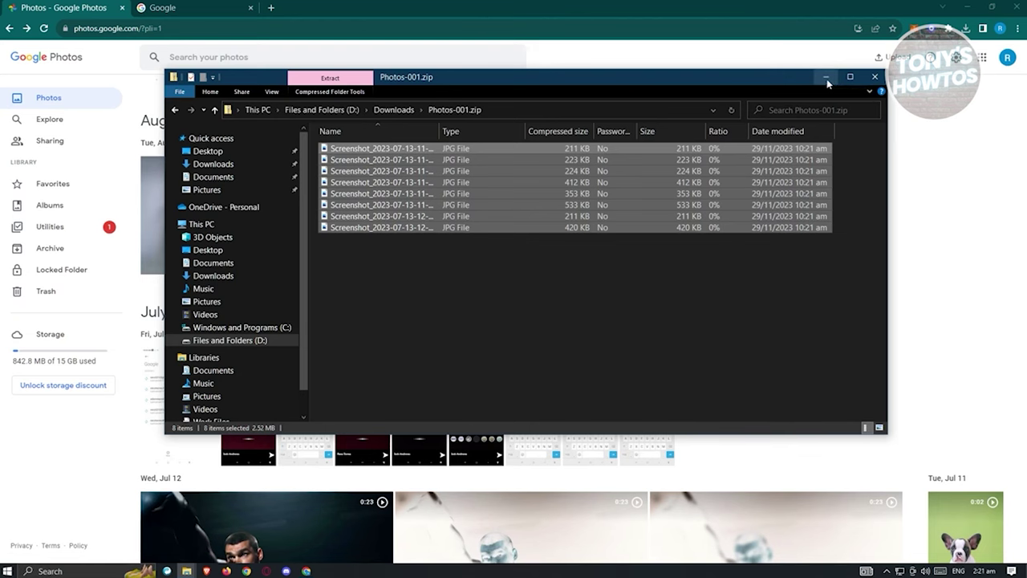
left_click(827, 78)
left_click(220, 7)
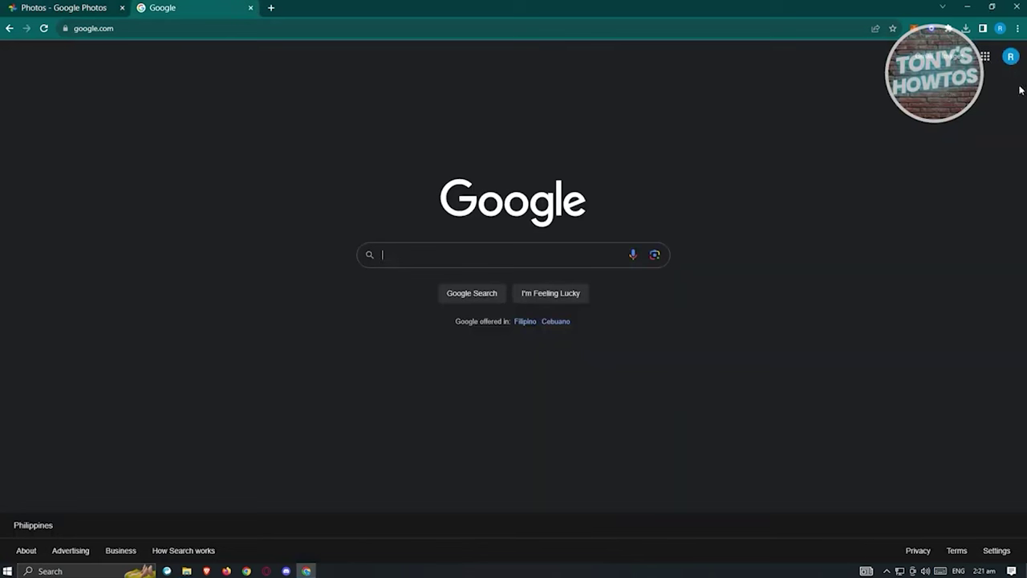
- Go from the account avatar to the Google Account's Data & privacy settings
left_click(1010, 58)
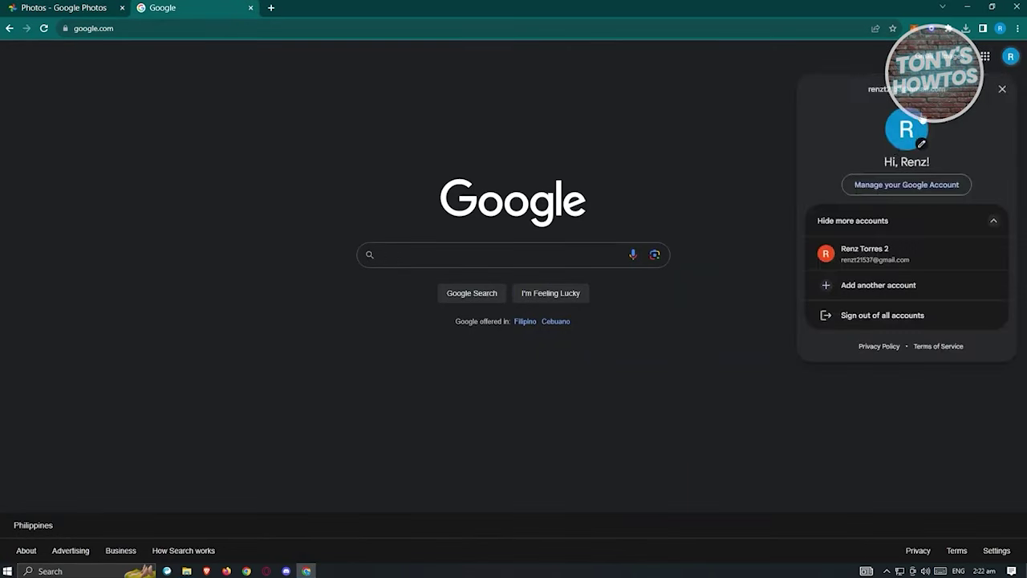
left_click(885, 193)
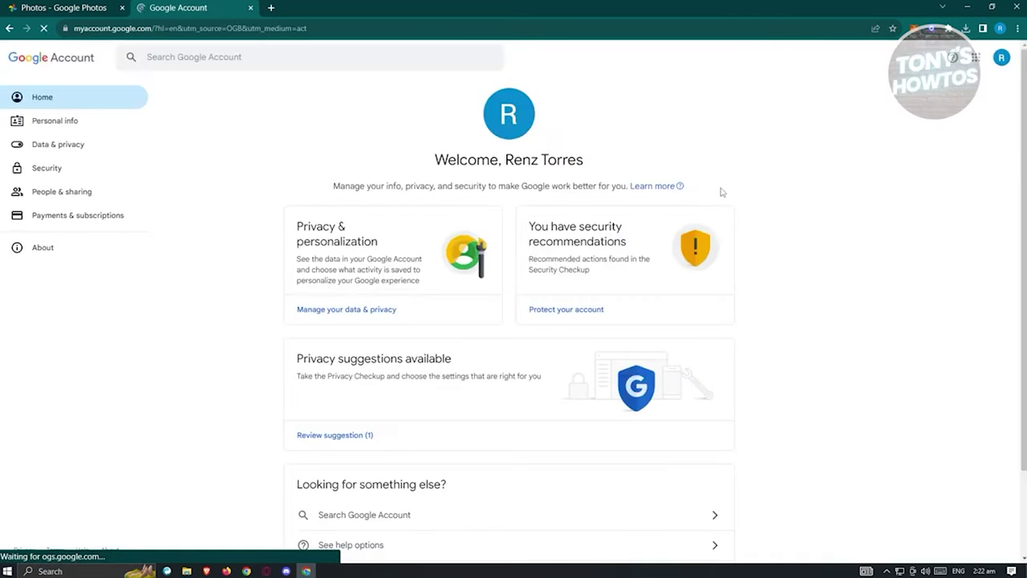
left_click(61, 151)
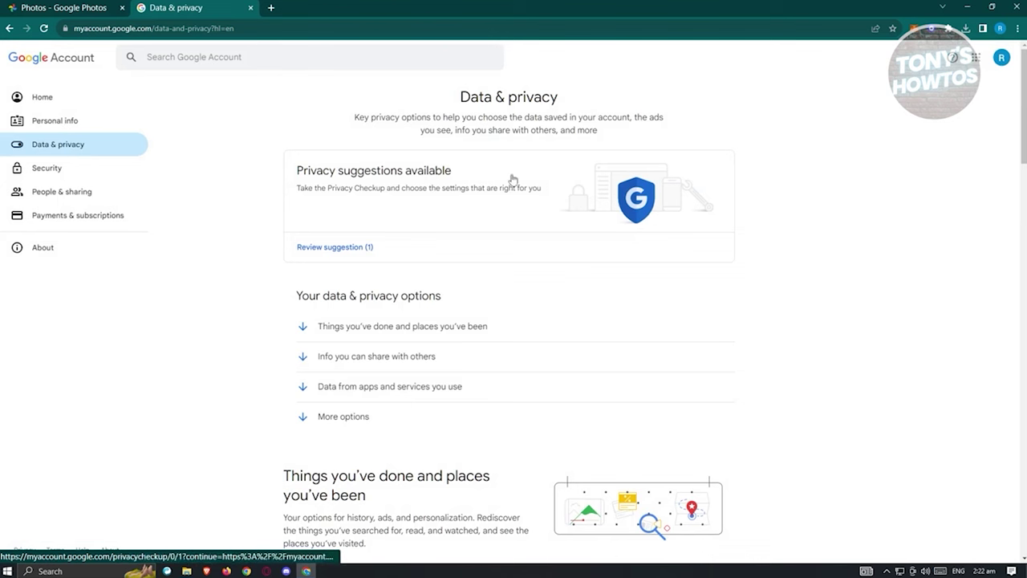
- Search the page for 'download' and open Download your data
scroll(826, 211, "down", 8)
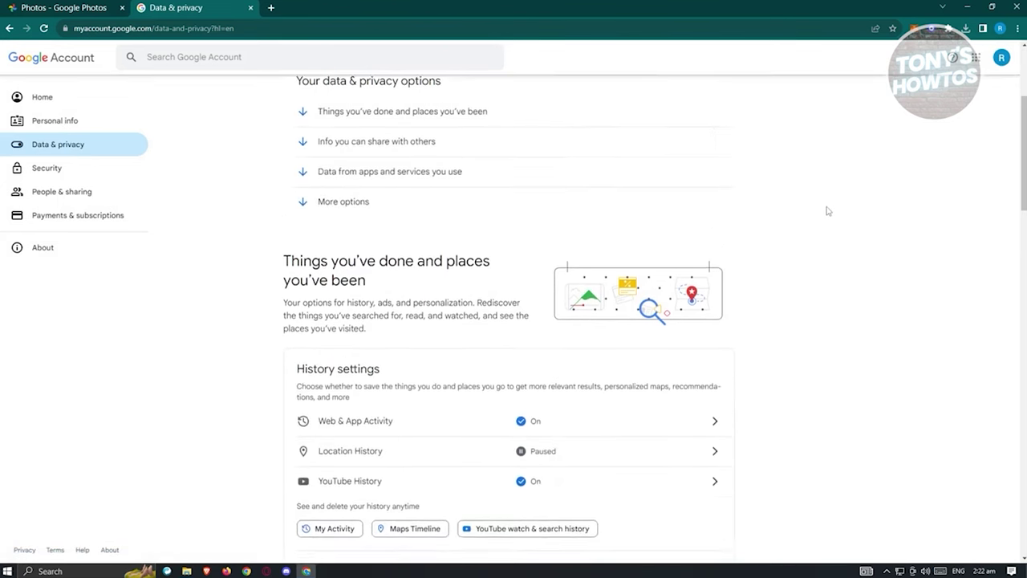
scroll(826, 211, "down", 7)
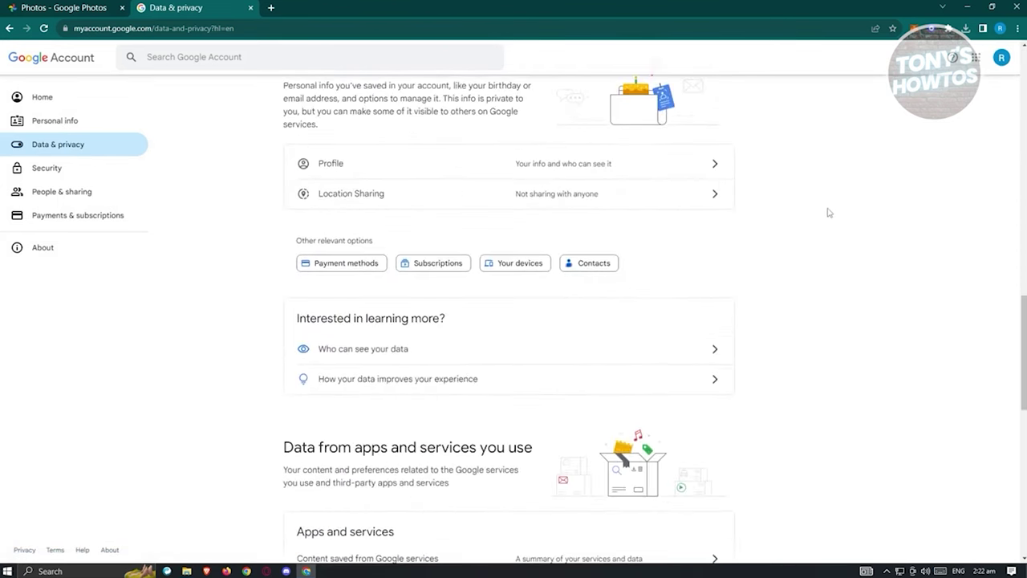
key("ctrl+f")
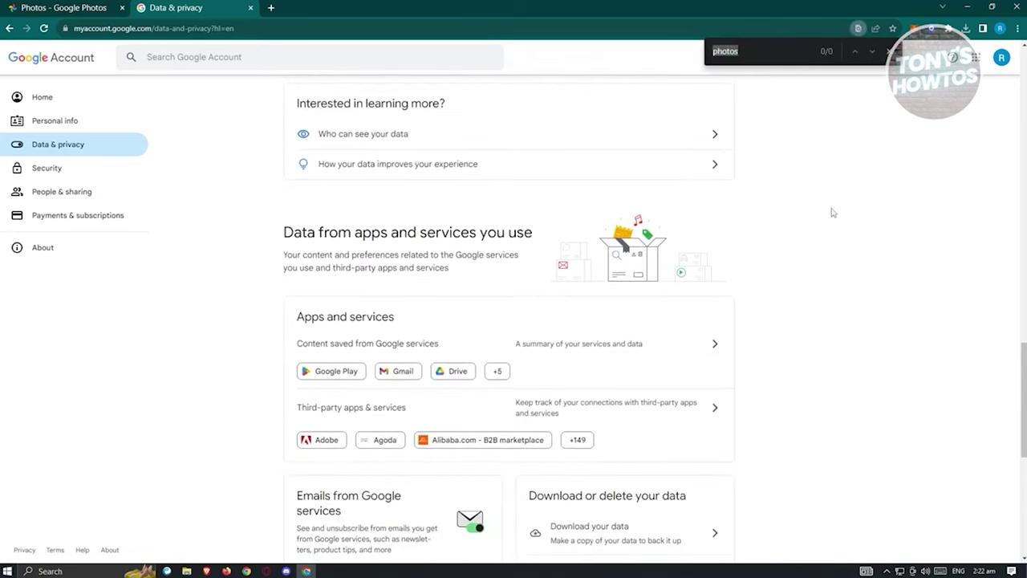
type("download")
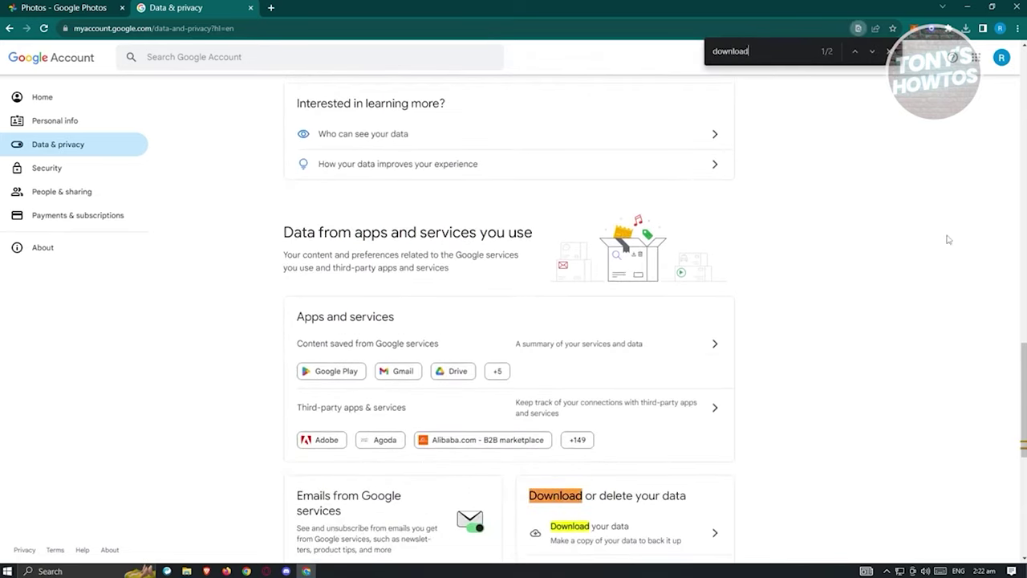
scroll(949, 239, "down", 3)
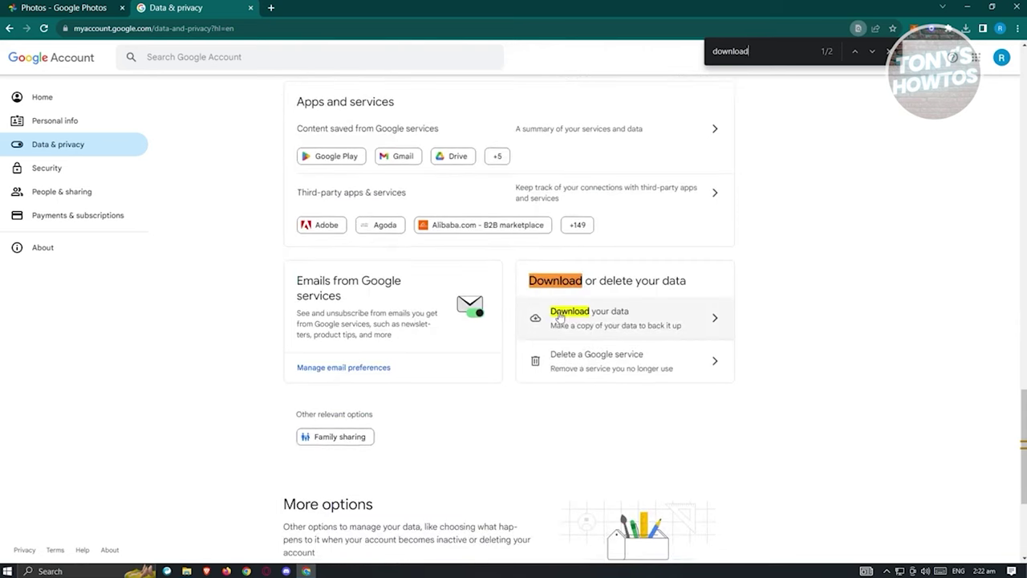
left_click(626, 323)
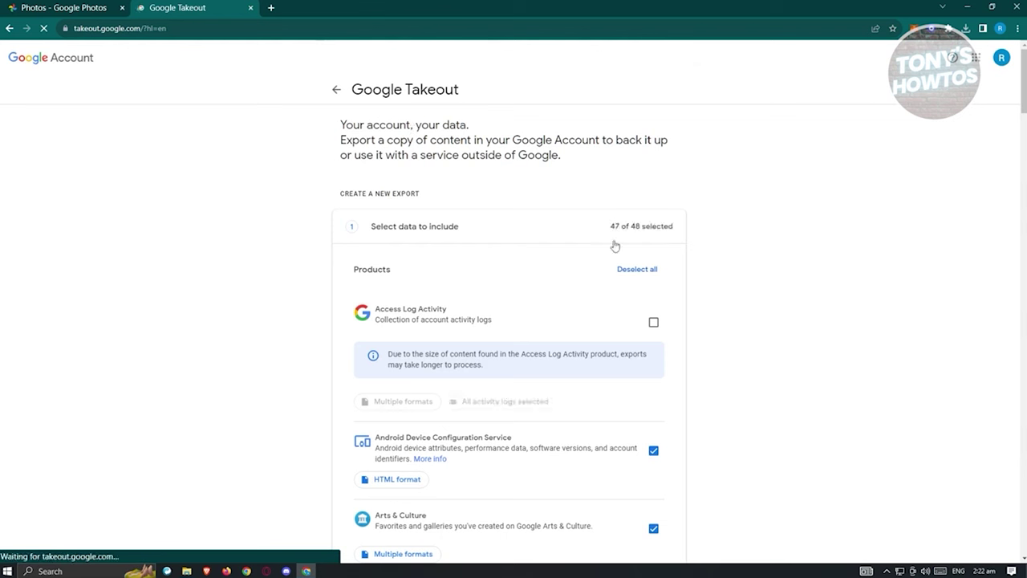
- Deselect all Takeout products and dismiss the feedback survey popup
left_click(637, 273)
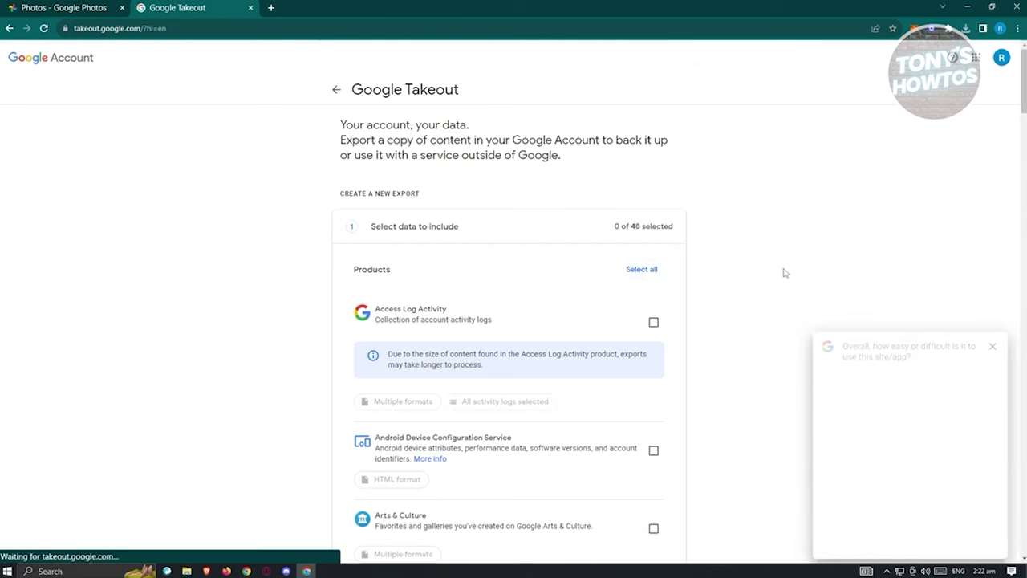
left_click(991, 345)
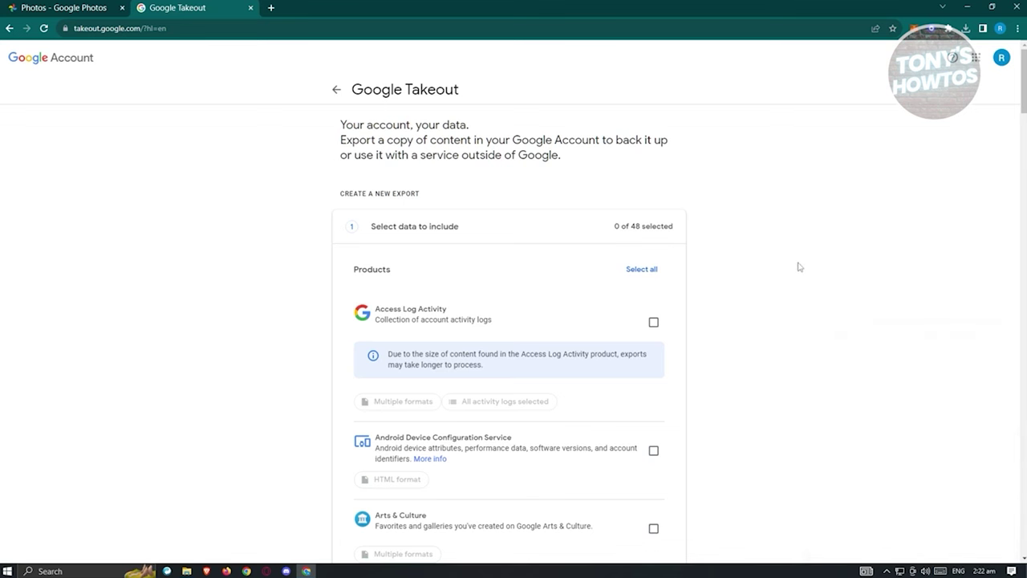
scroll(799, 267, "down", 3)
scroll(799, 260, "down", 8)
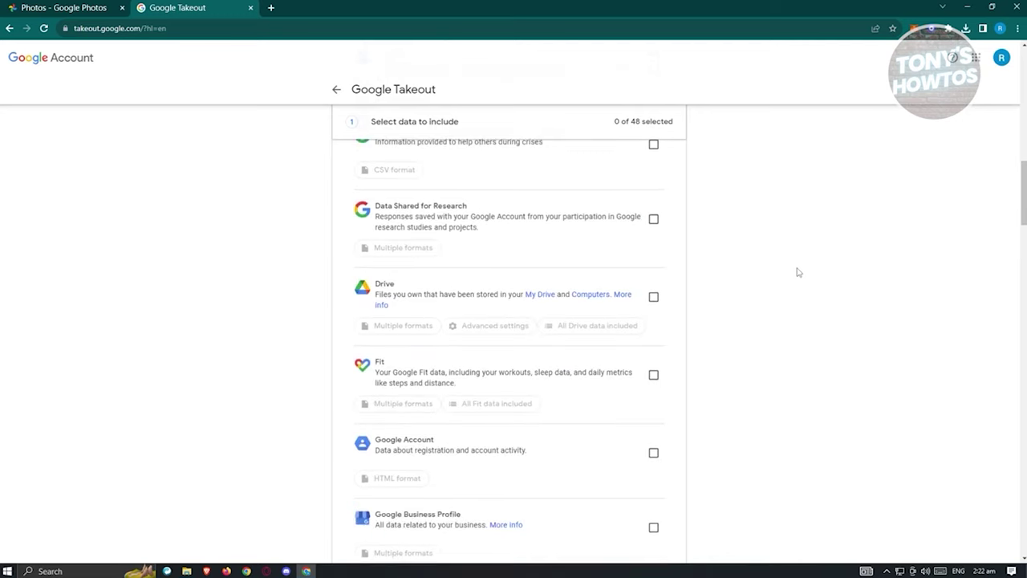
- Find 'photos' on the page, tick Google Photos, and continue to the next export step
key("ctrl+f")
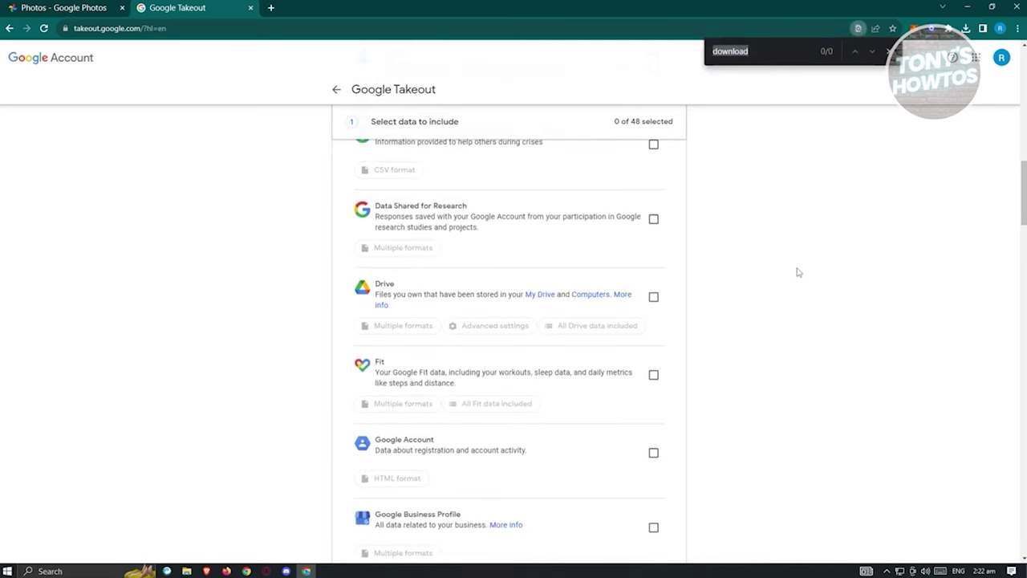
type("photos")
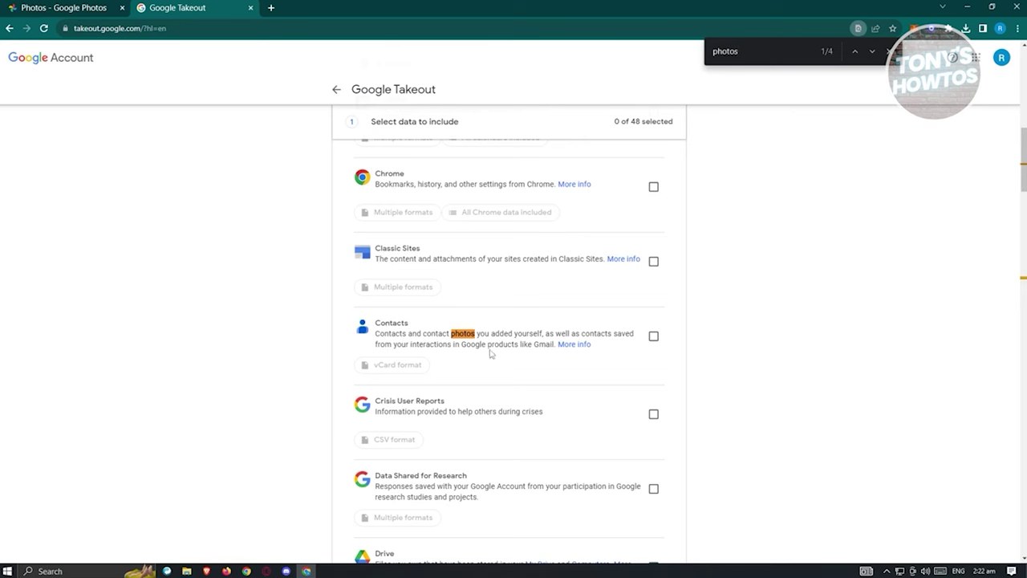
scroll(487, 353, "down", 4)
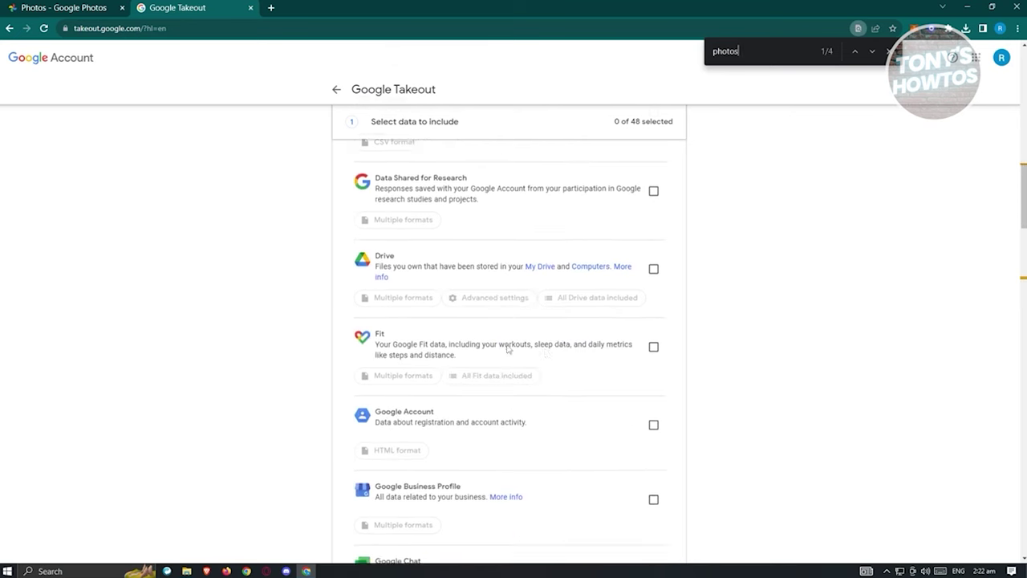
left_click(872, 52)
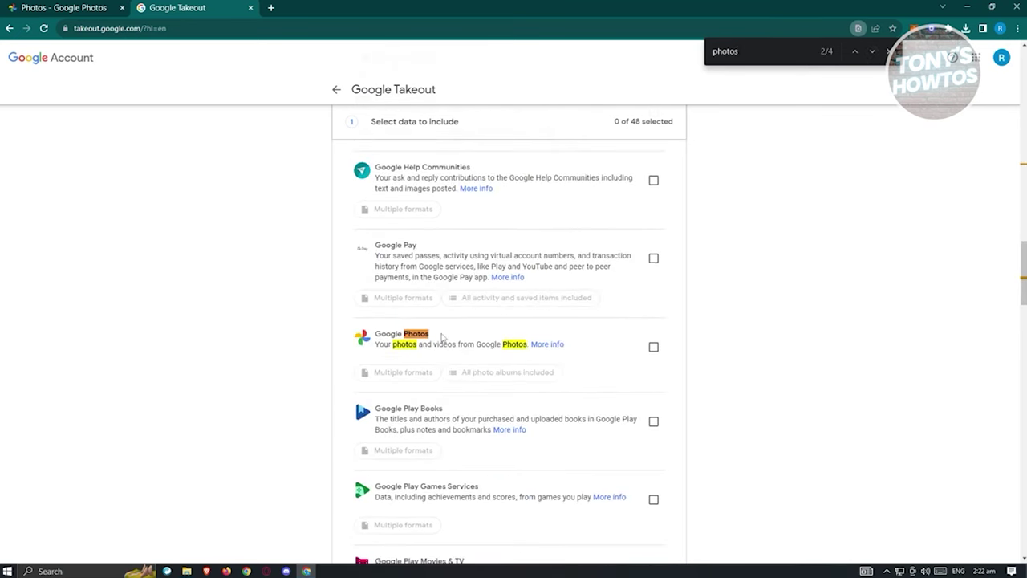
left_click(653, 347)
scroll(793, 343, "down", 2)
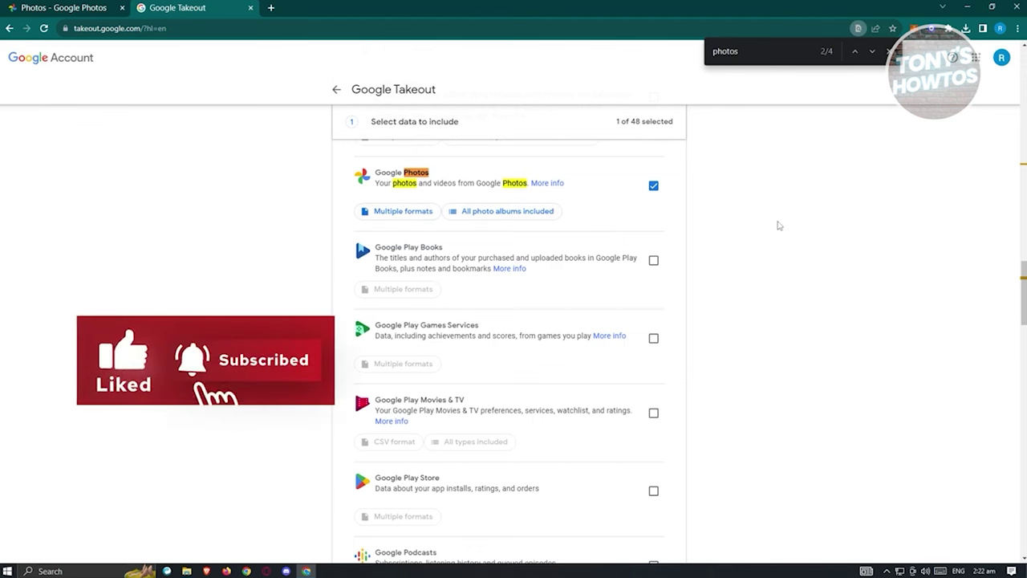
scroll(795, 220, "down", 1)
scroll(795, 219, "down", 18)
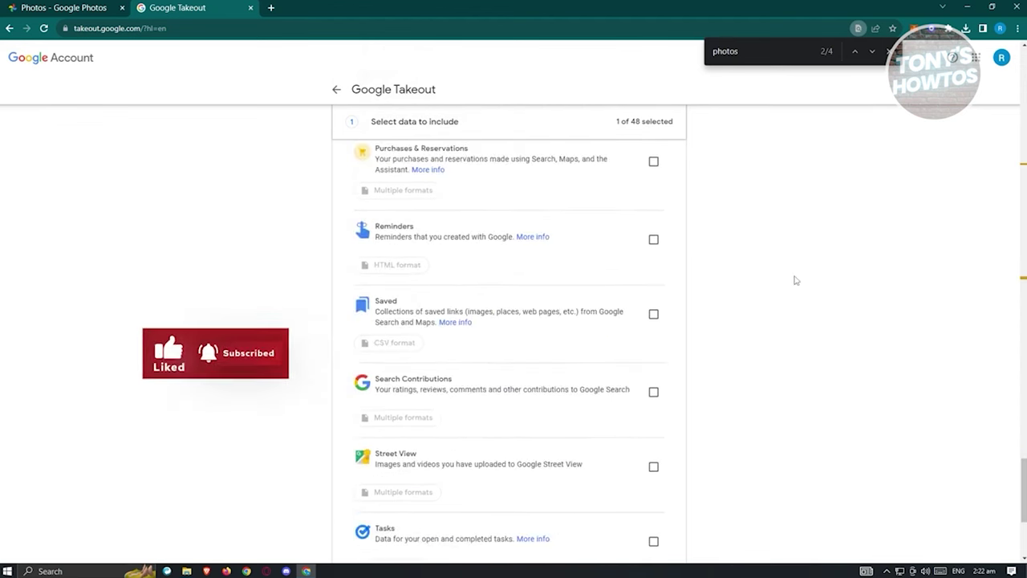
left_click(654, 435)
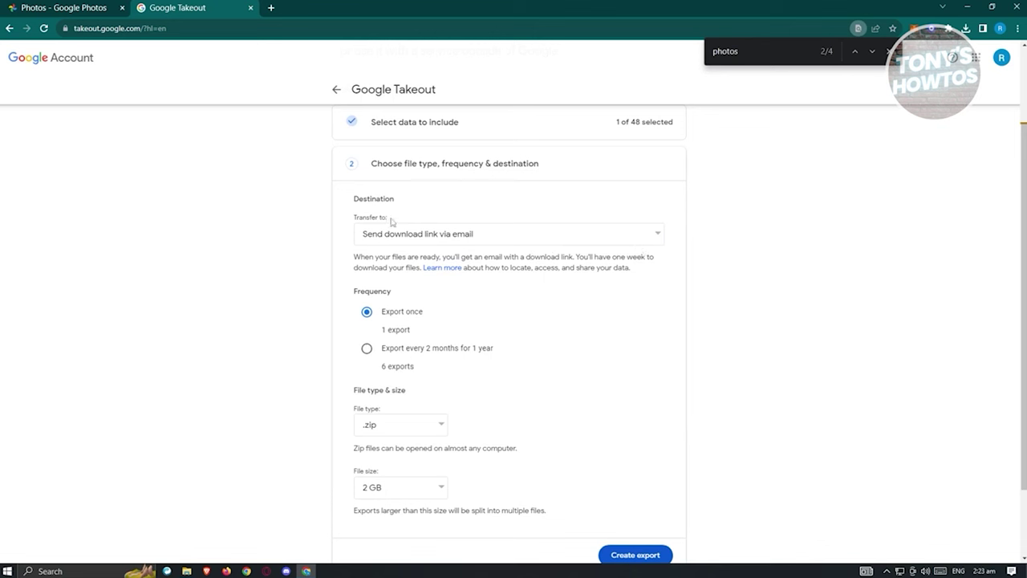
- Keep 'Send download link via email' and set frequency to export every 2 months for 1 year
left_click(536, 242)
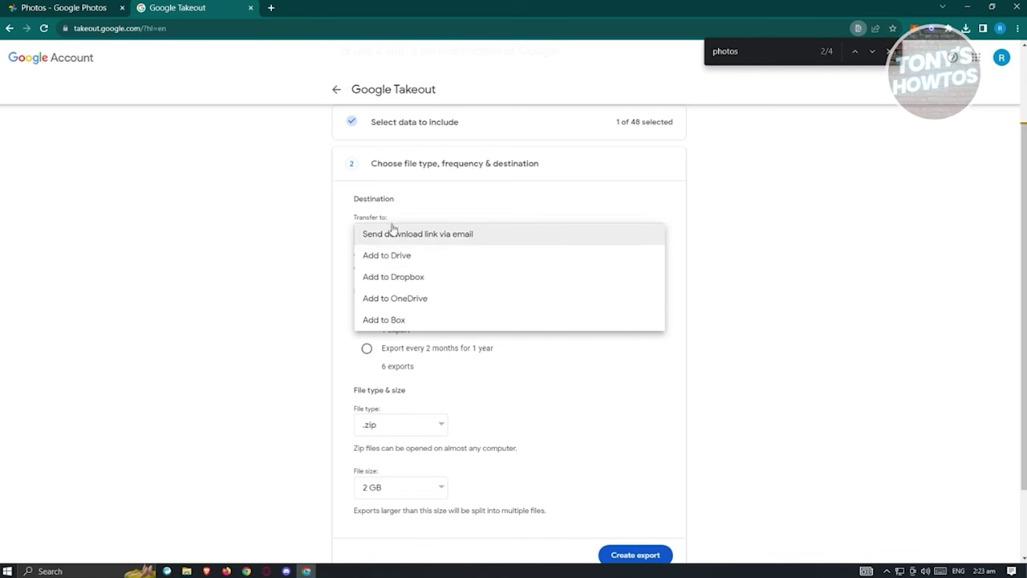
left_click(459, 237)
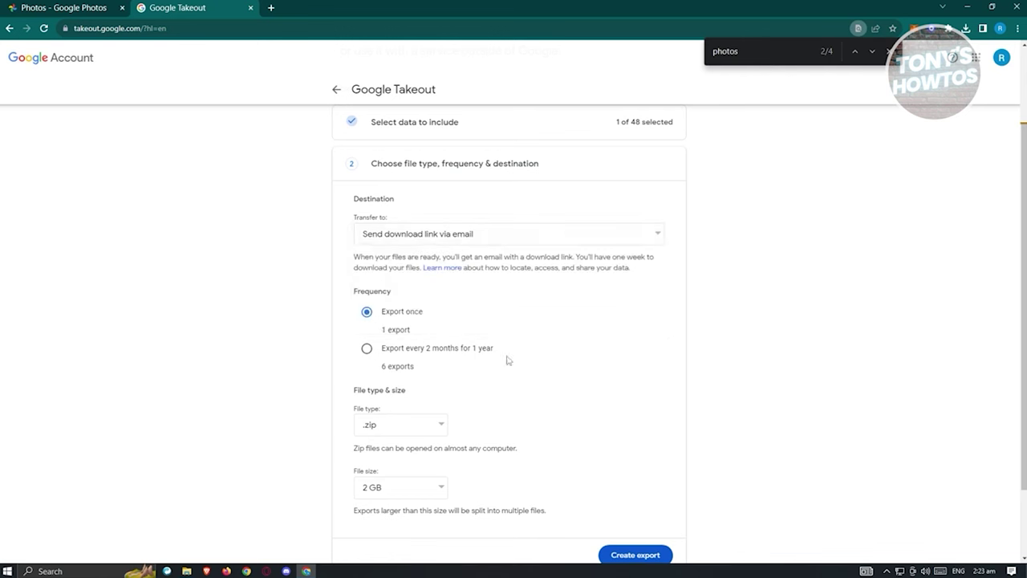
left_click_drag(352, 294, 420, 294)
left_click(369, 350)
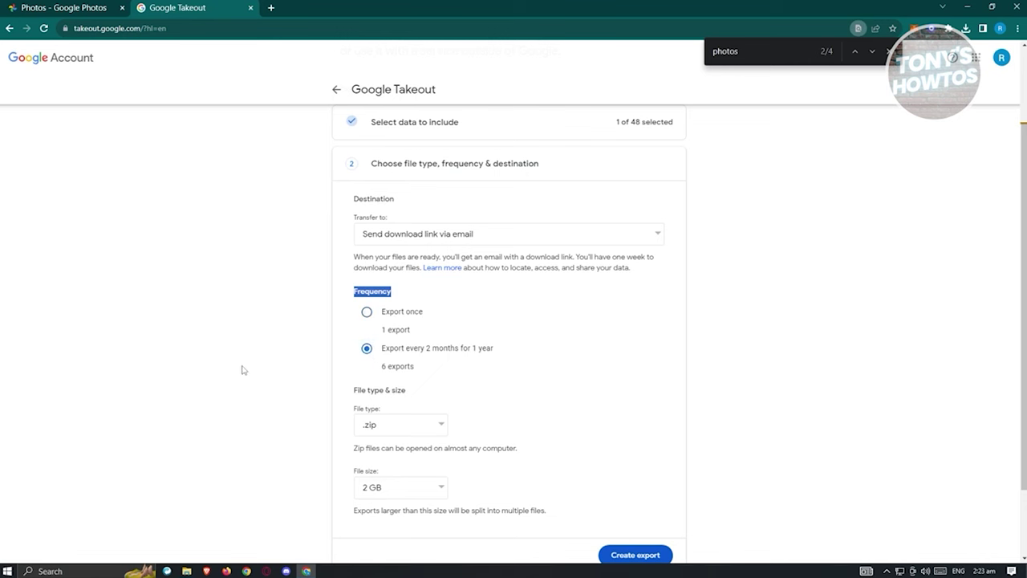
- Keep .zip as the file type, create the export, and close the find bar
scroll(301, 396, "down", 1)
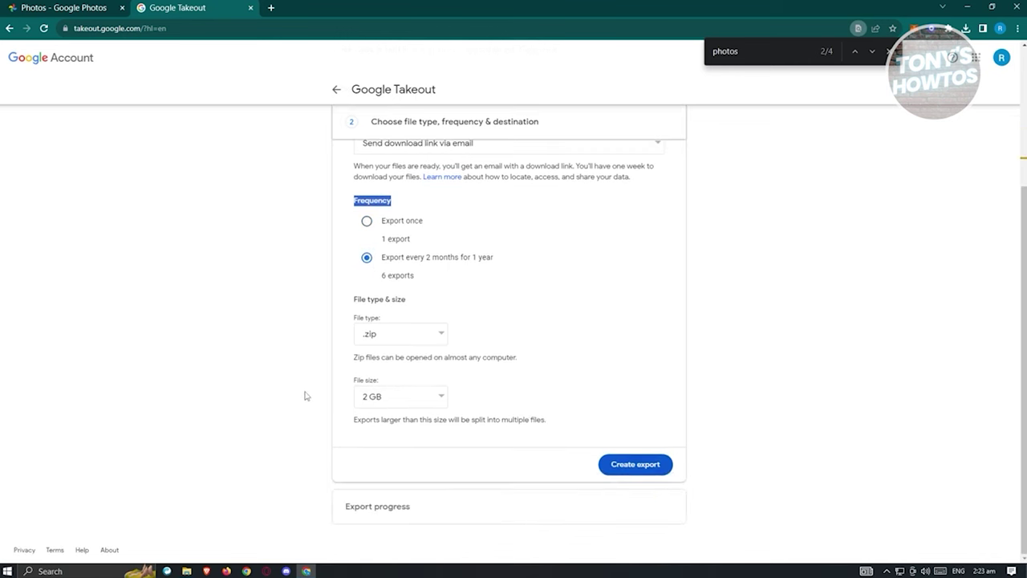
left_click(440, 344)
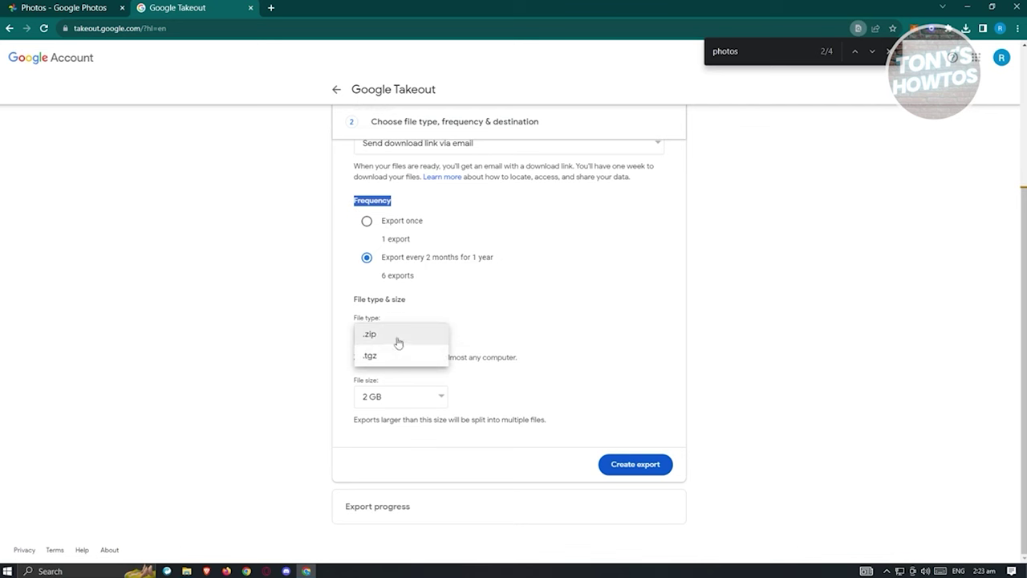
left_click(514, 356)
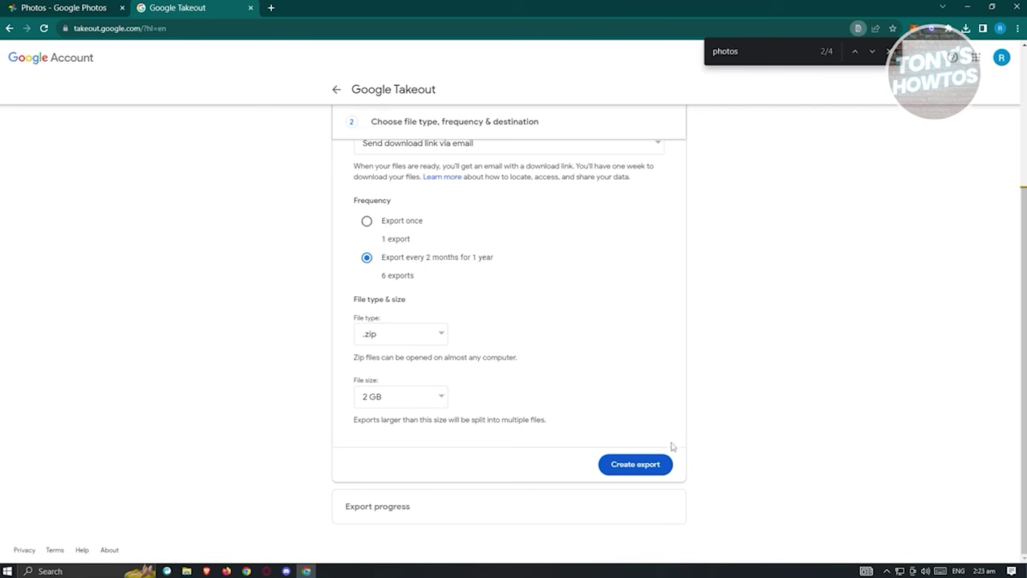
left_click(635, 465)
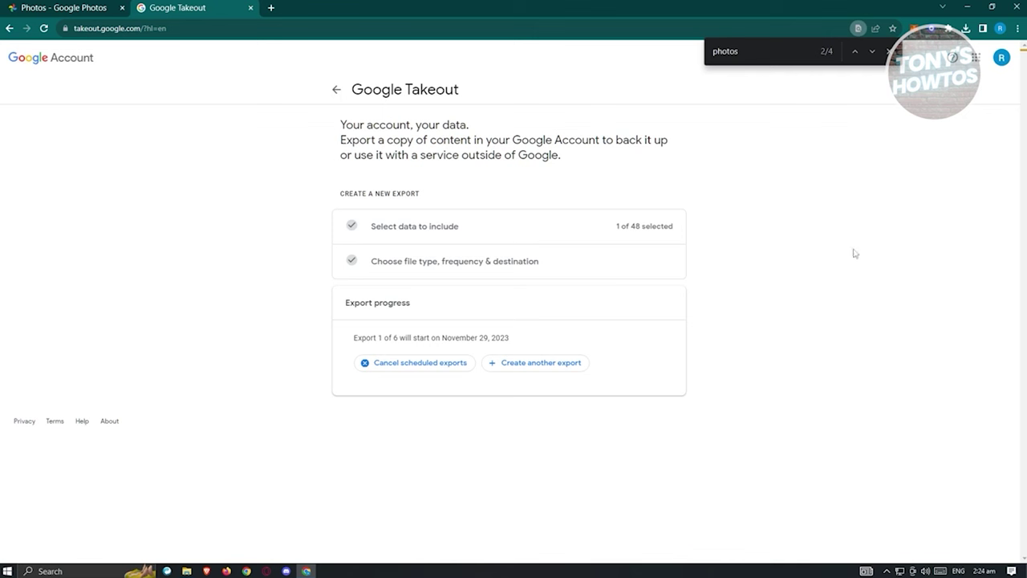
left_click(889, 51)
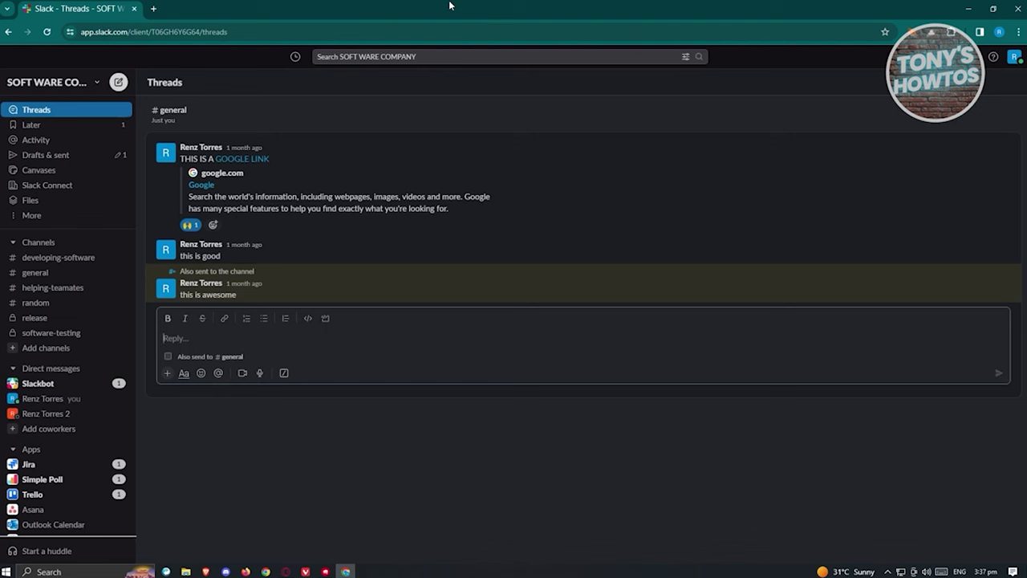
- Search Slack's Apps page for 'google drive' and add the Google Drive app
left_click(76, 218)
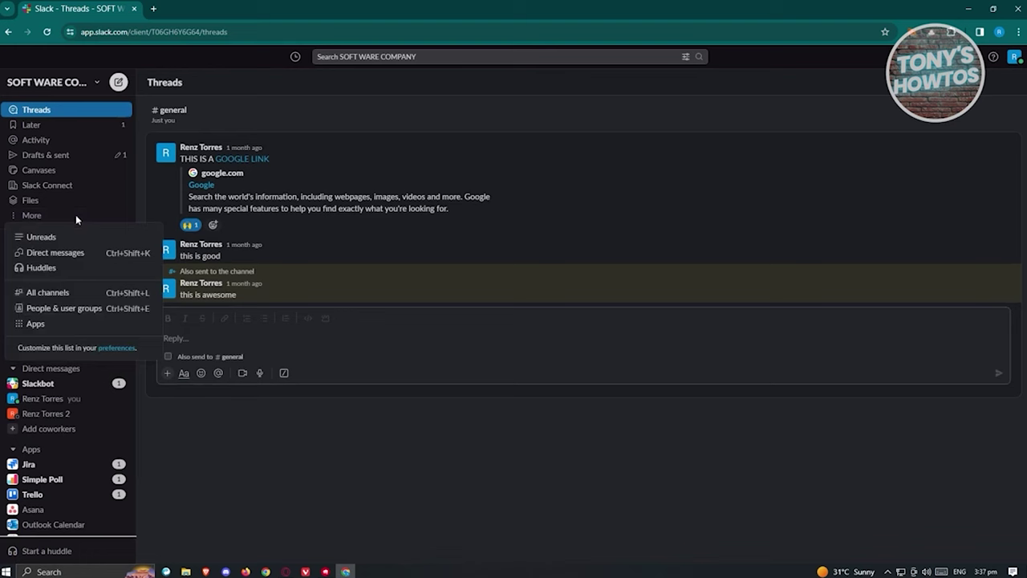
left_click(36, 324)
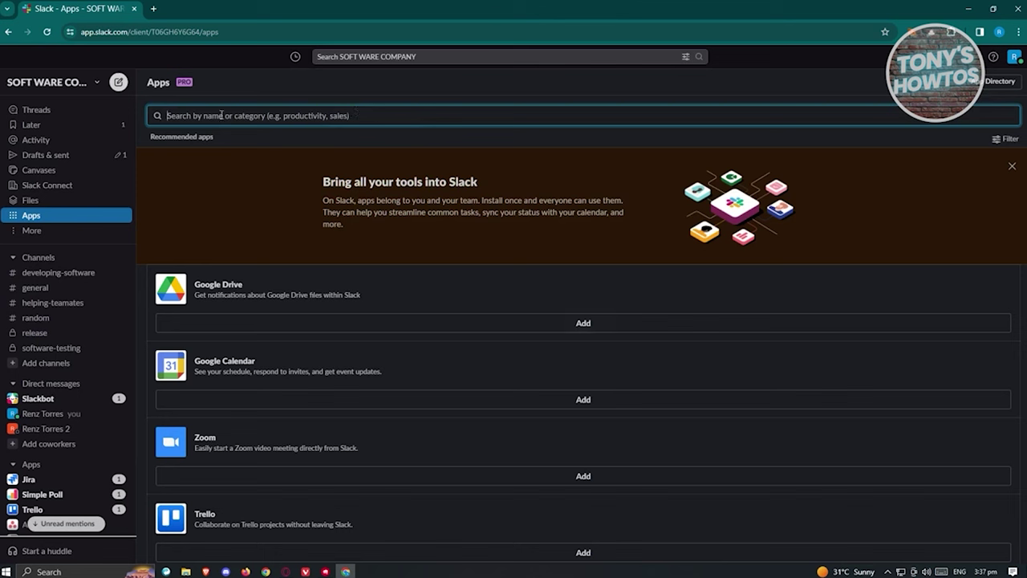
type("goo")
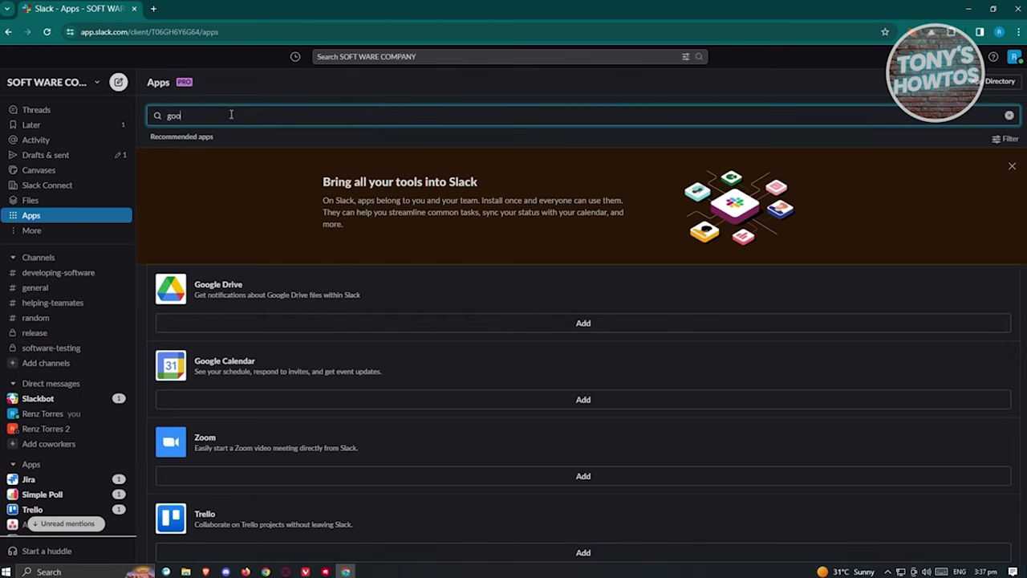
type("gle drive")
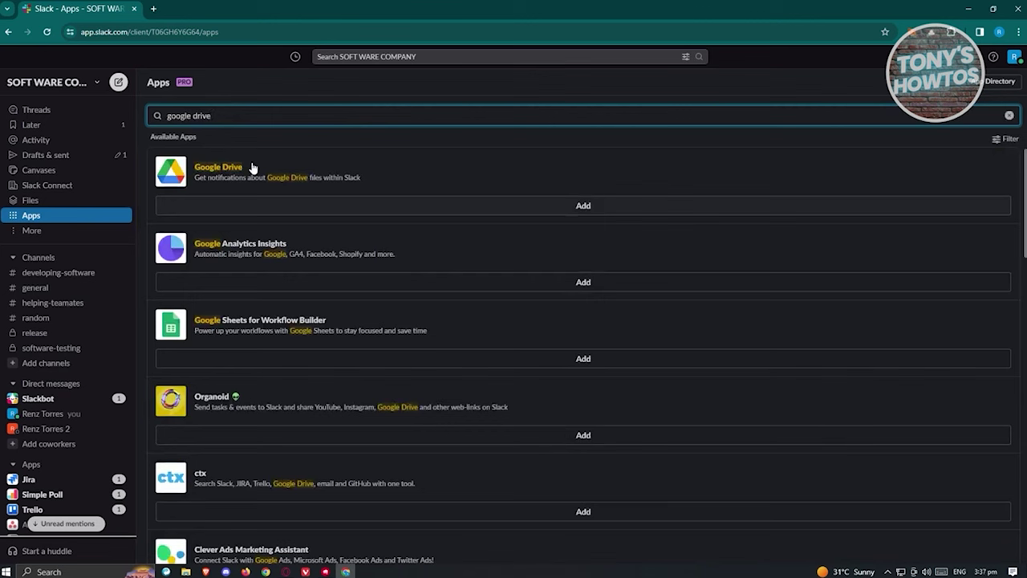
left_click(563, 214)
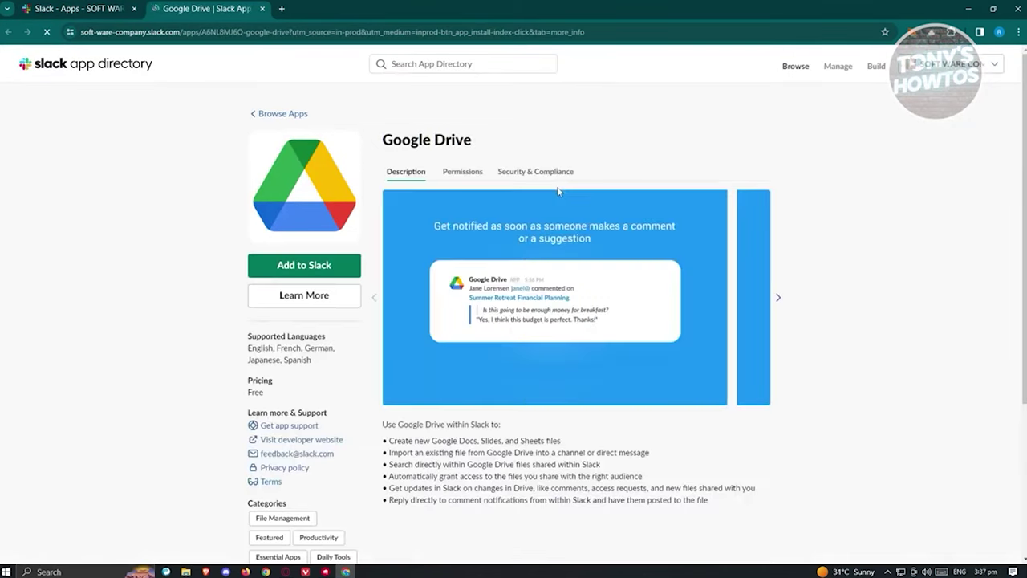
- Add Google Drive to Slack, authorize it with the Google account, and return to the Apps tab
left_click(316, 267)
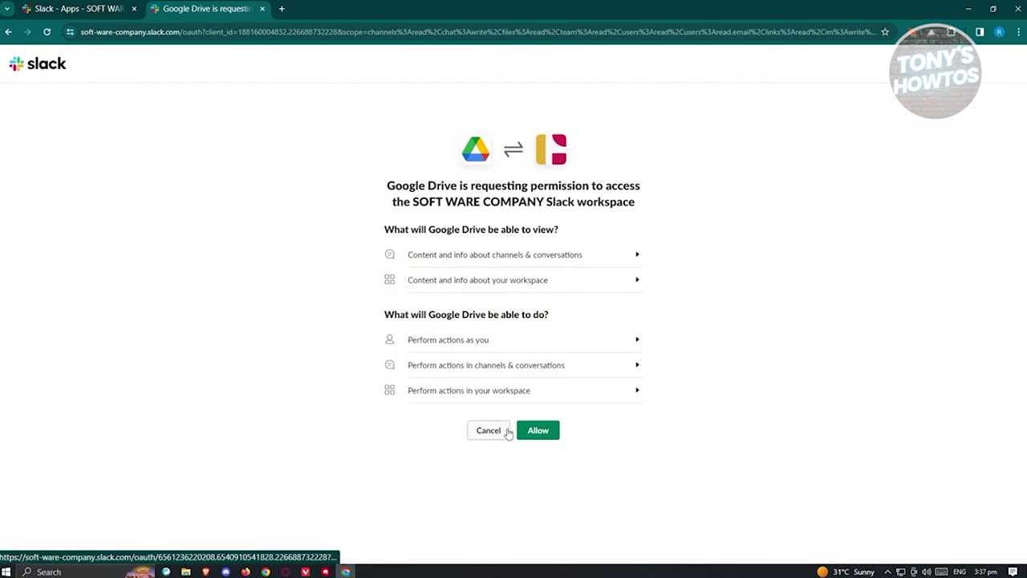
left_click(539, 432)
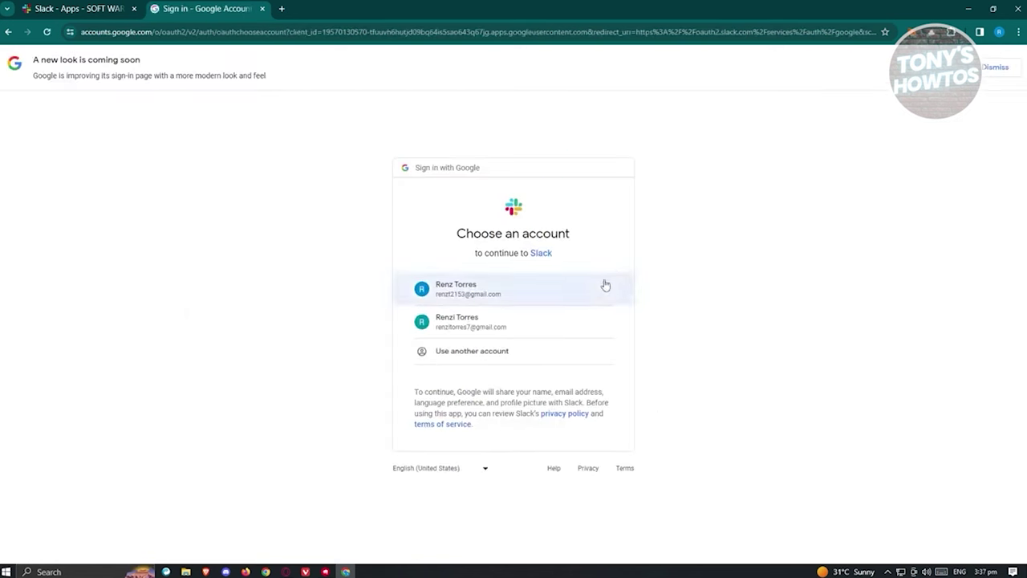
left_click(472, 291)
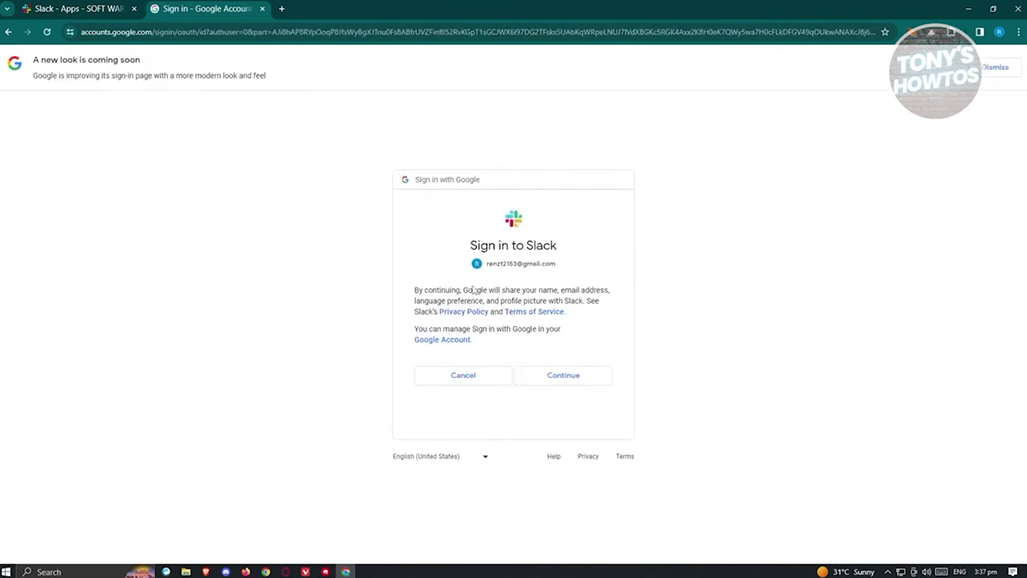
left_click(593, 382)
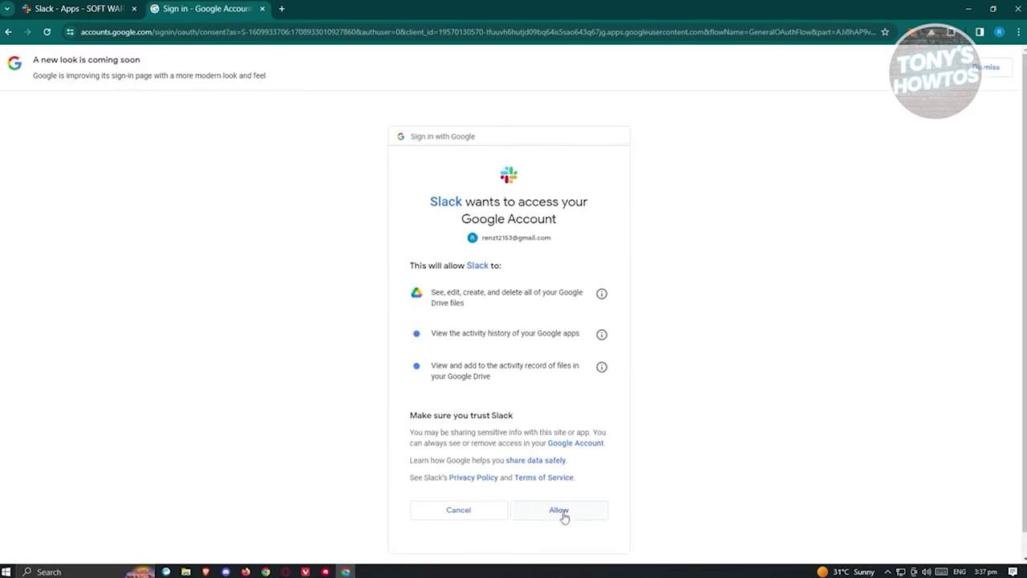
left_click(563, 511)
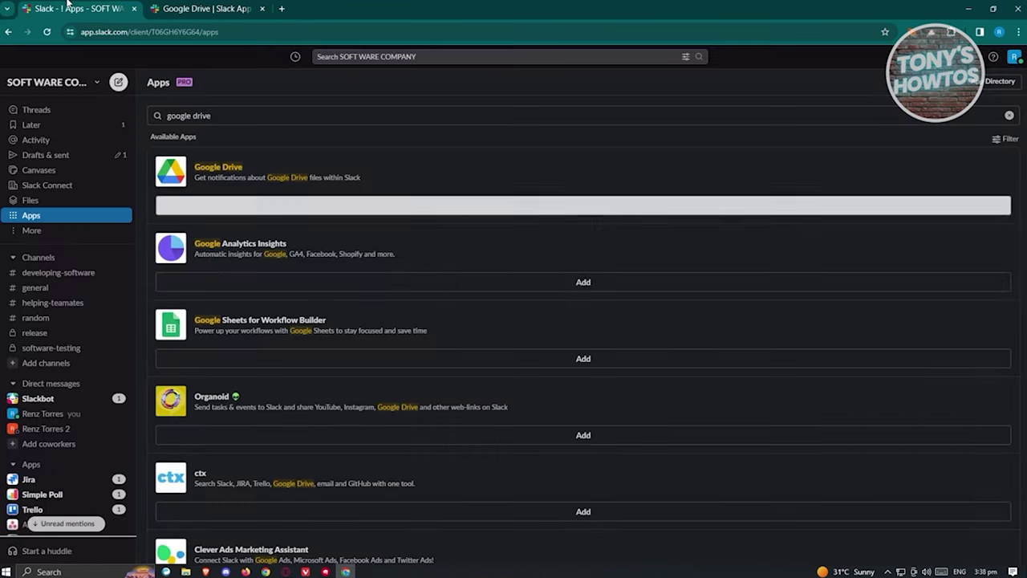
left_click(76, 9)
scroll(115, 334, "down", 3)
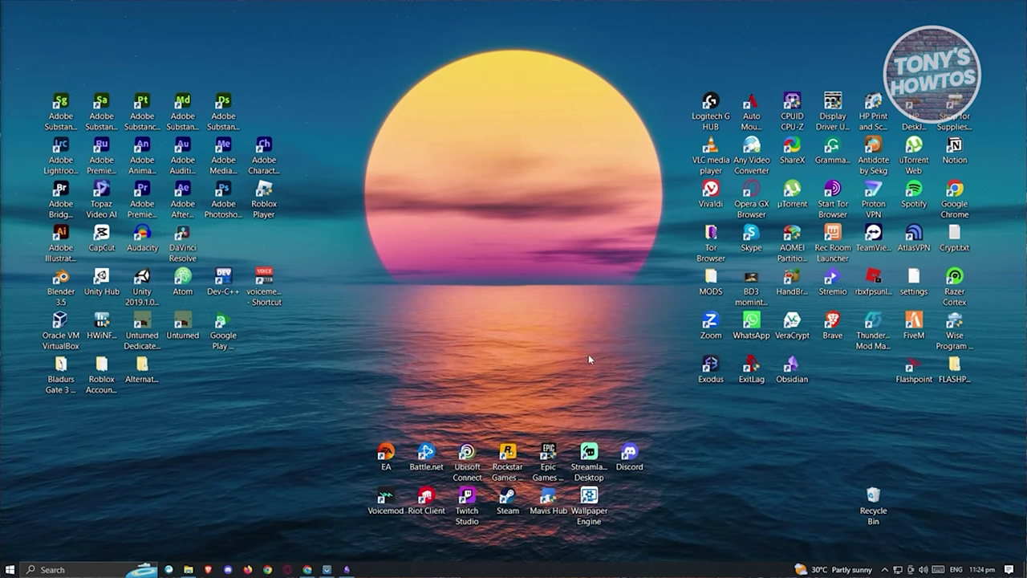
- Restore the Chrome window showing the Google Drive download page
left_click(307, 570)
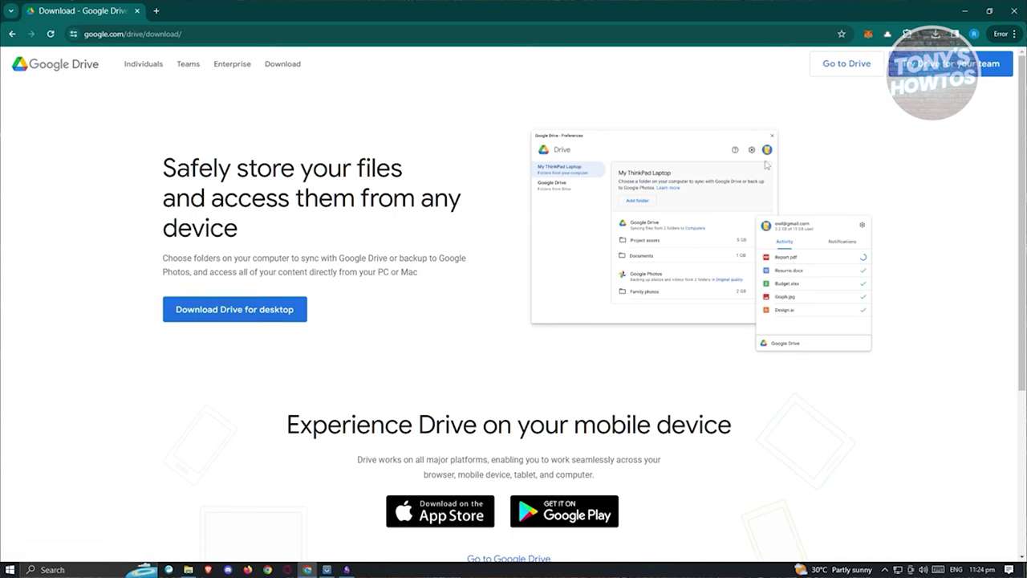
- Check Chrome's recent downloads, minimize the browser, and open Google Drive files in File Explorer
left_click(936, 33)
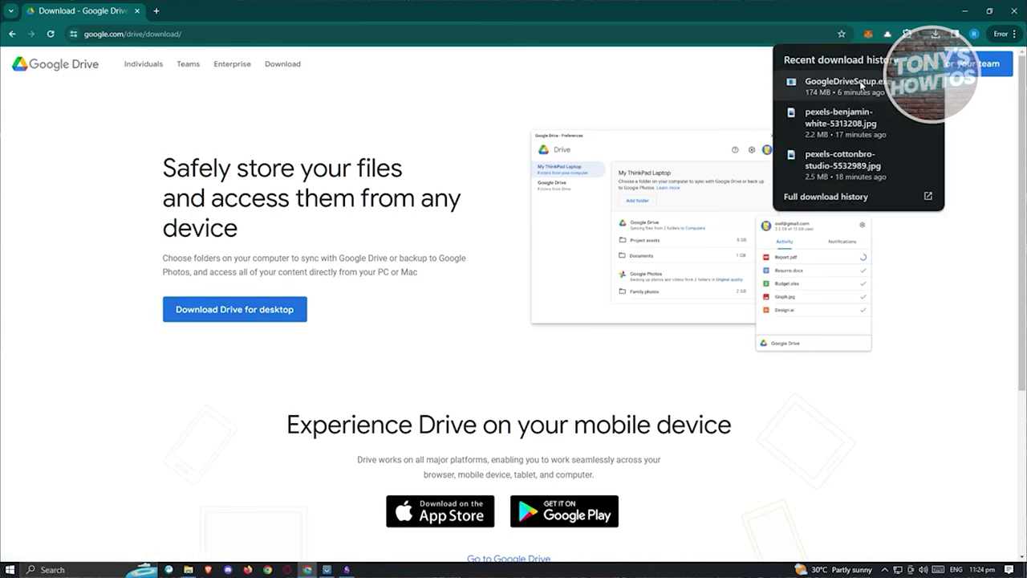
left_click(919, 387)
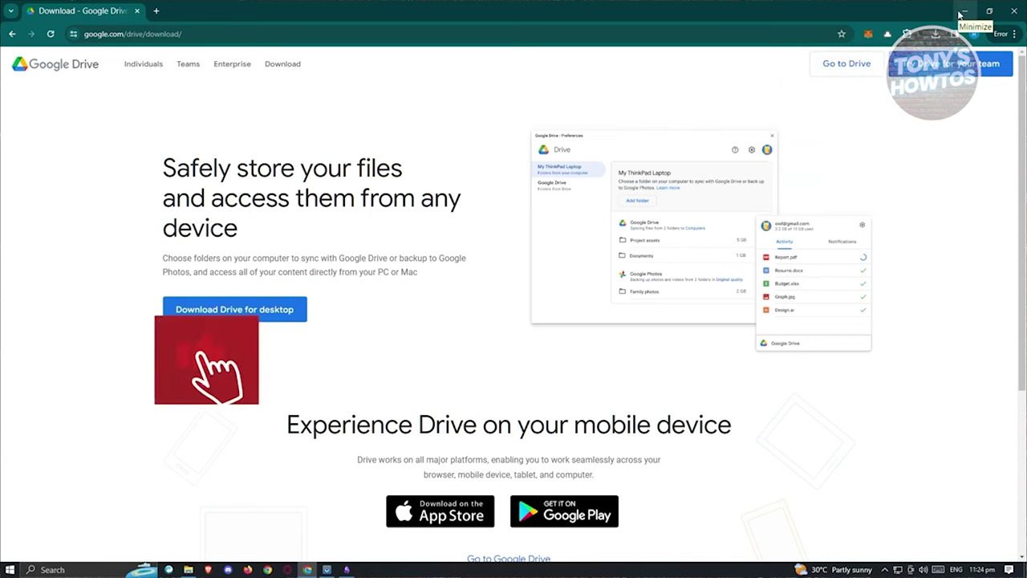
left_click(963, 11)
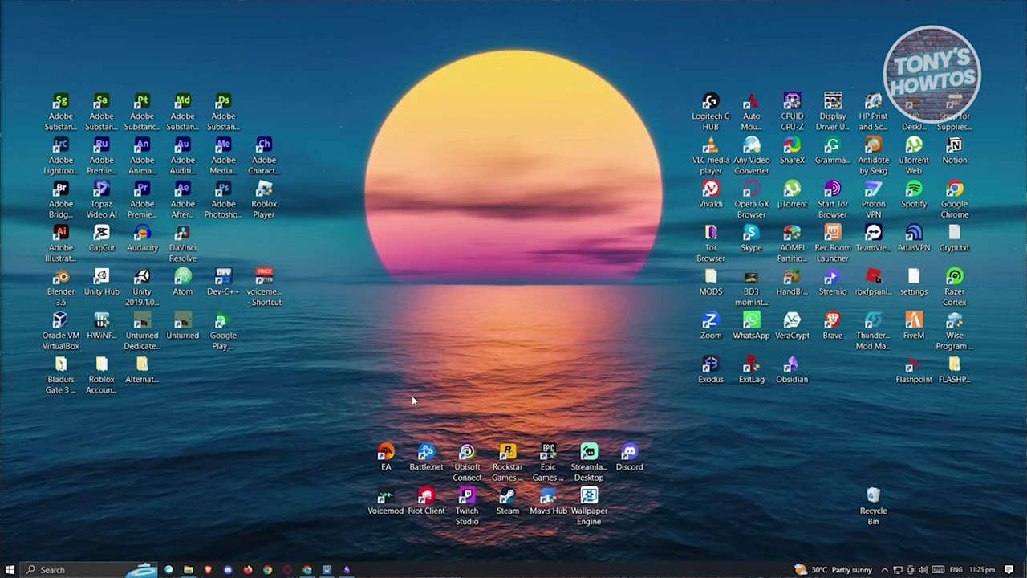
left_click(189, 569)
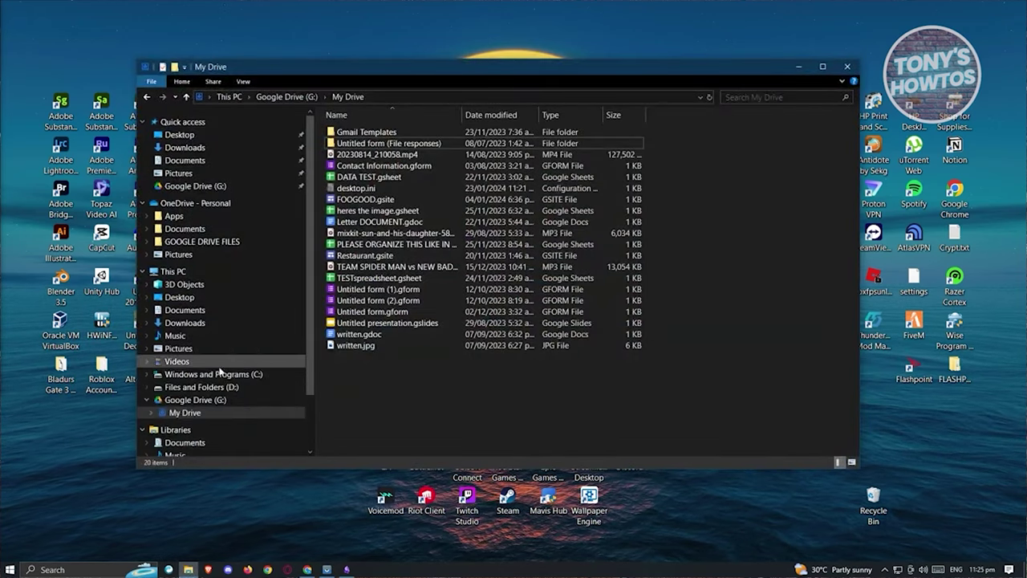
- Navigate to the My Drive folder on Google Drive (G:)
left_click(147, 400)
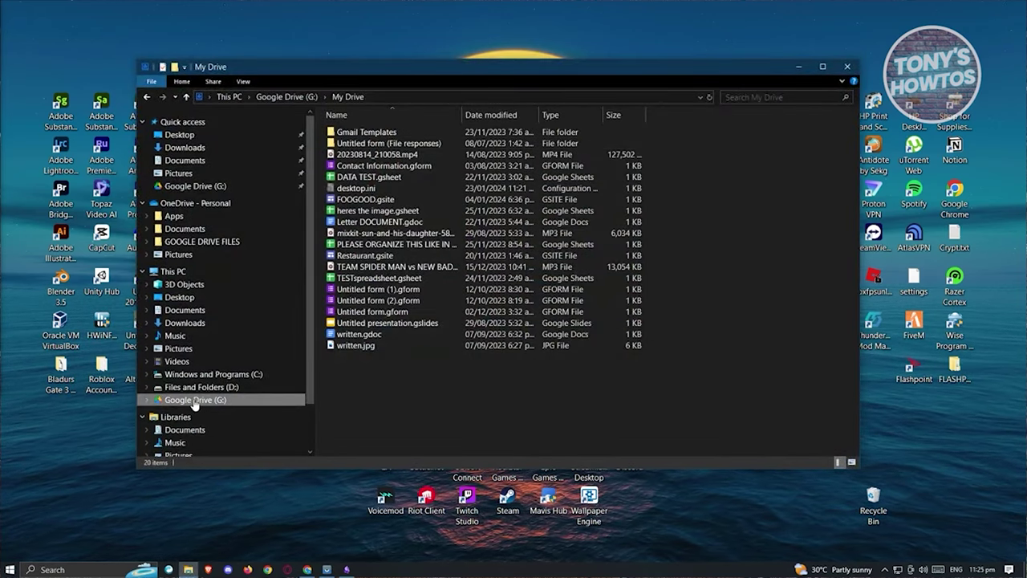
left_click(194, 401)
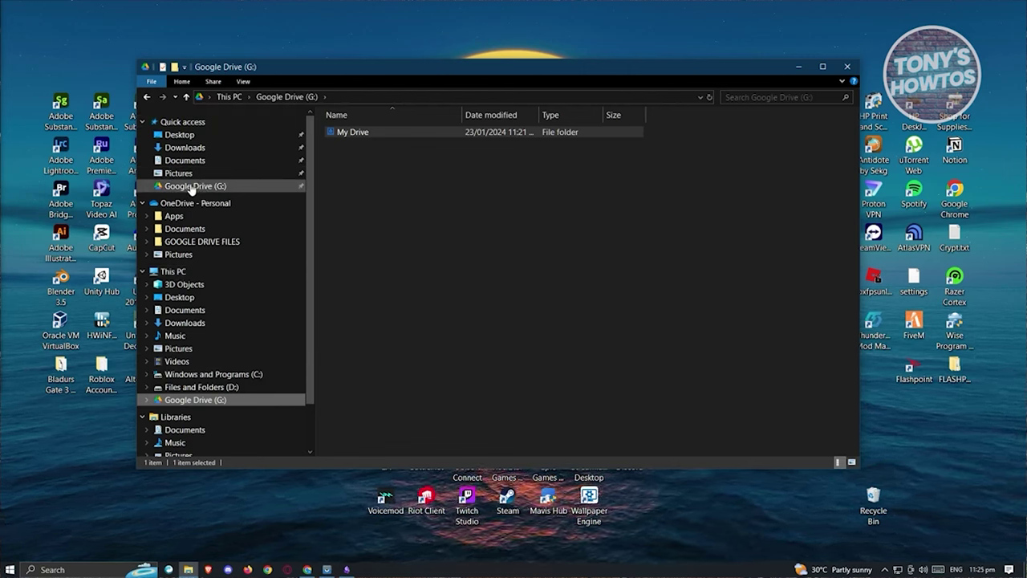
double_click(338, 132)
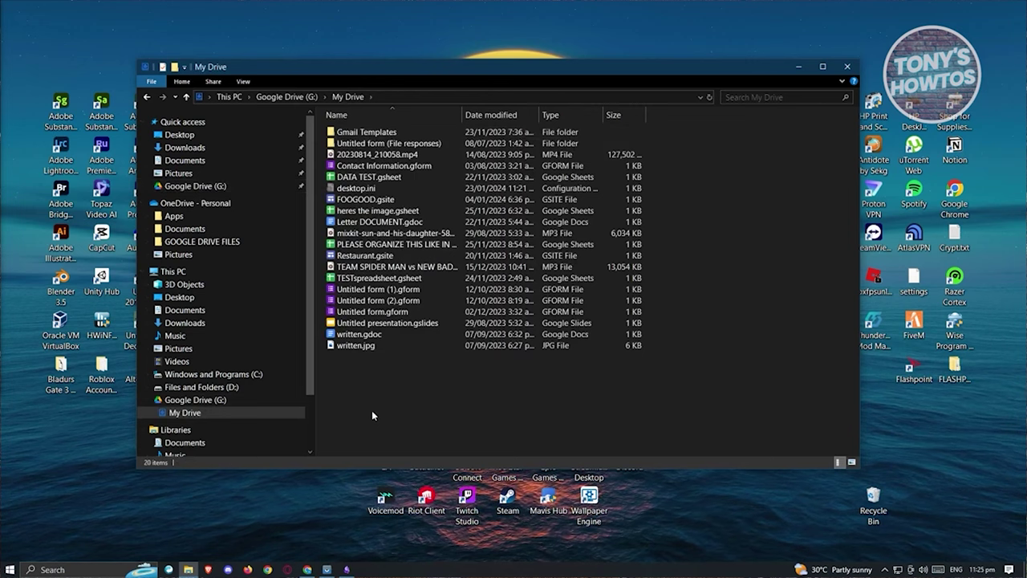
- Create a new folder named 'Obsidian' in My Drive, then minimize File Explorer
right_click(353, 372)
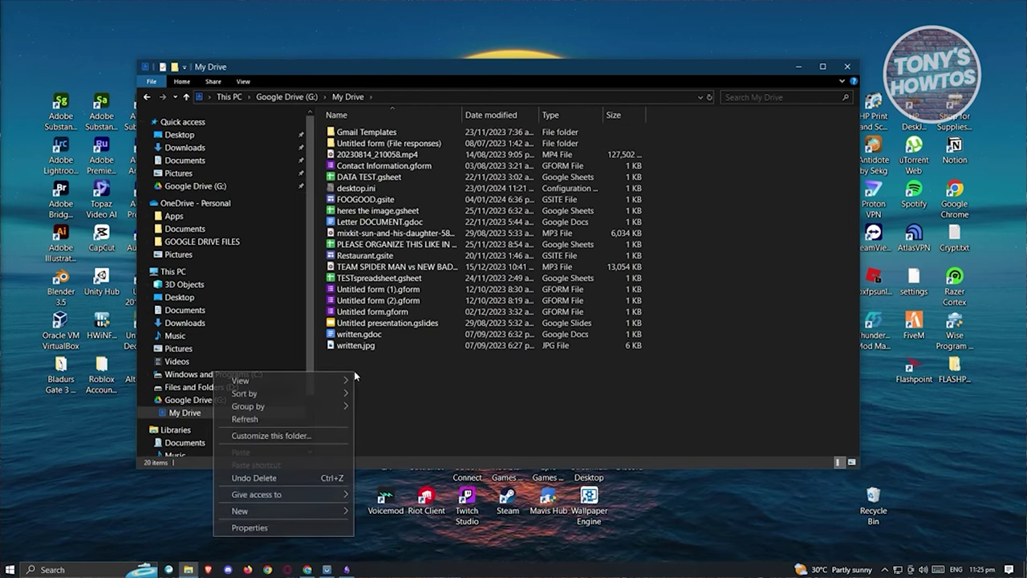
mouse_move(326, 510)
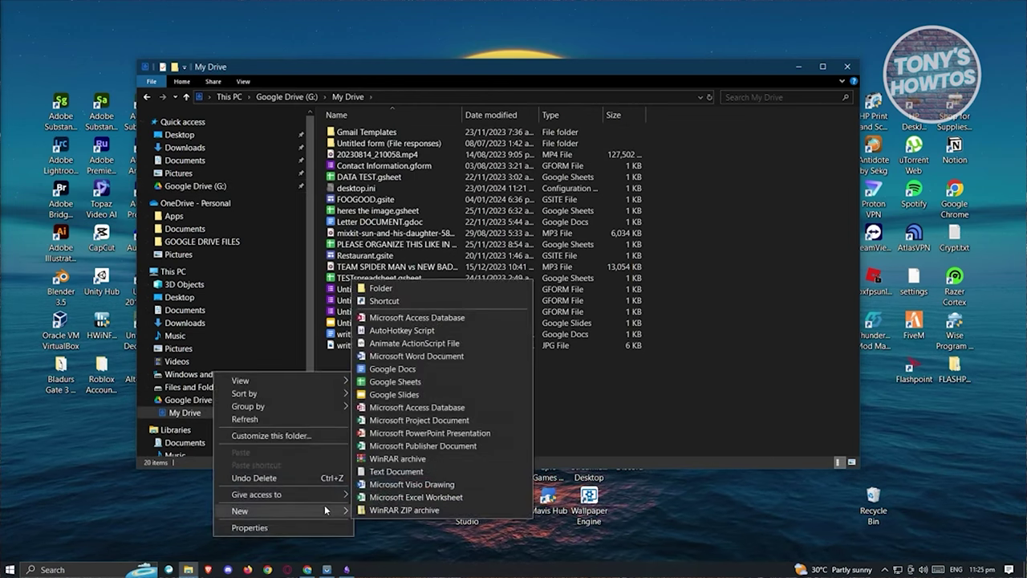
left_click(382, 289)
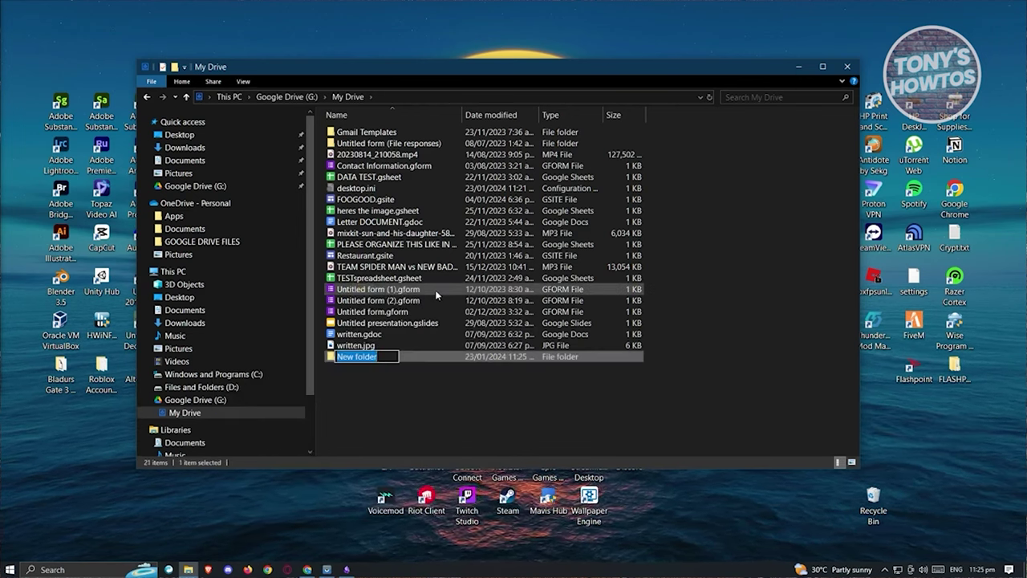
type("Obsidian")
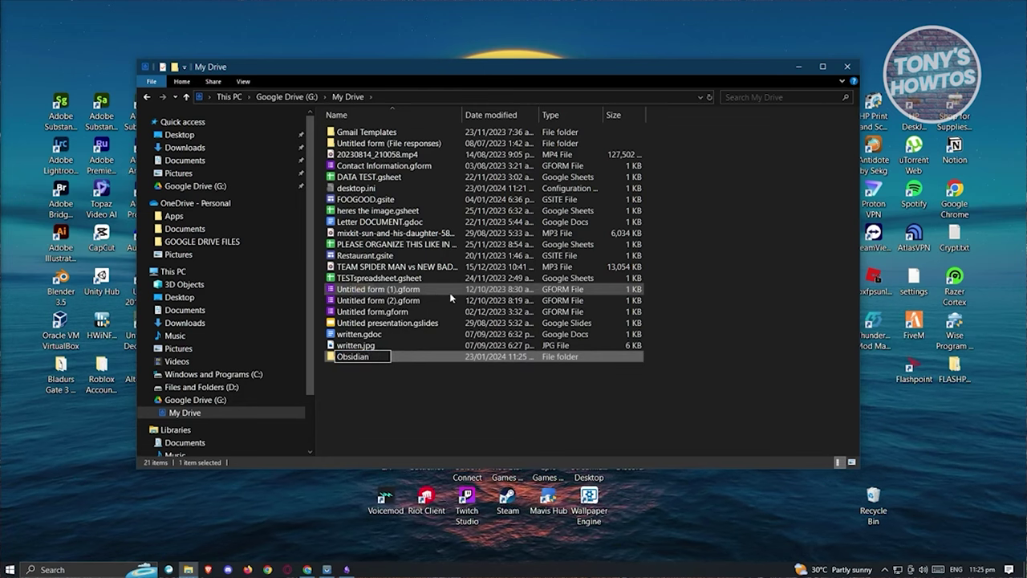
key("Return")
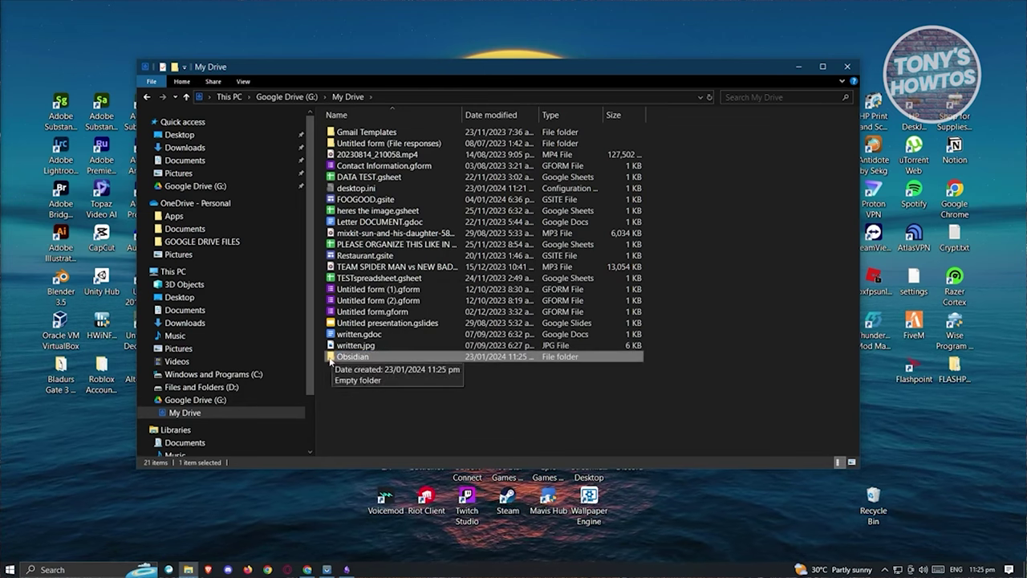
left_click(357, 404)
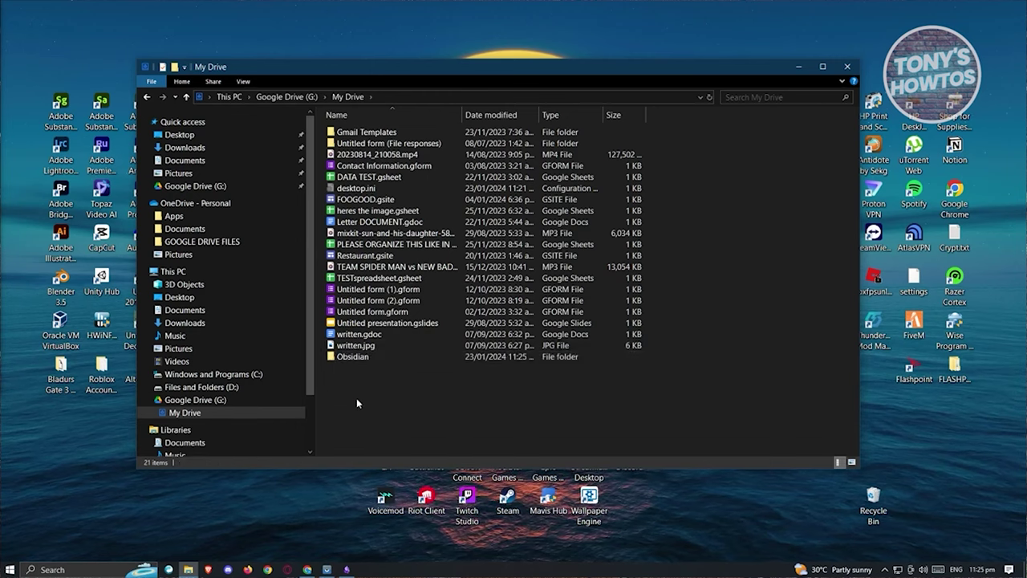
left_click(799, 67)
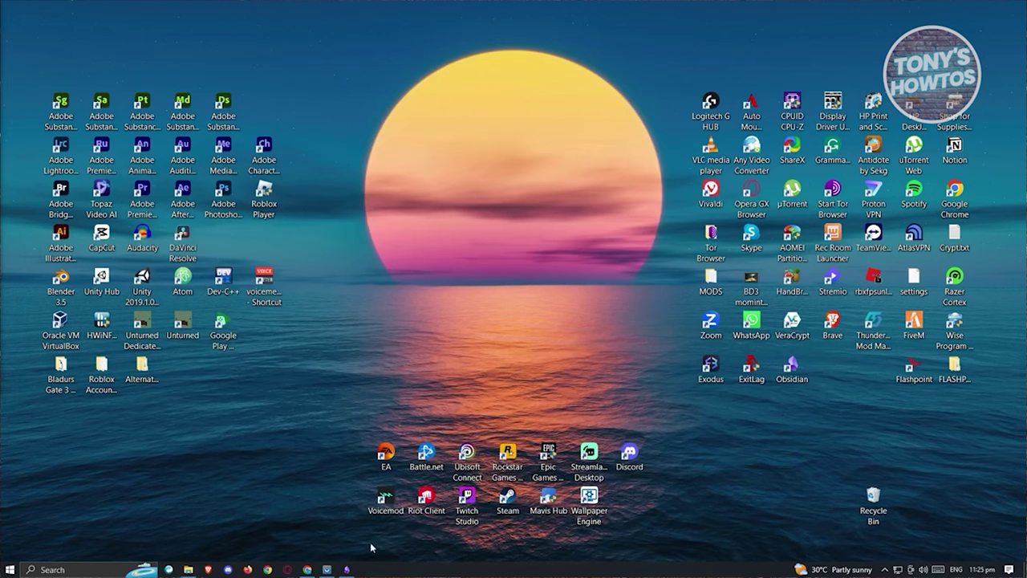
- Launch Obsidian and choose 'Open folder as vault' in its vault chooser
left_click(347, 569)
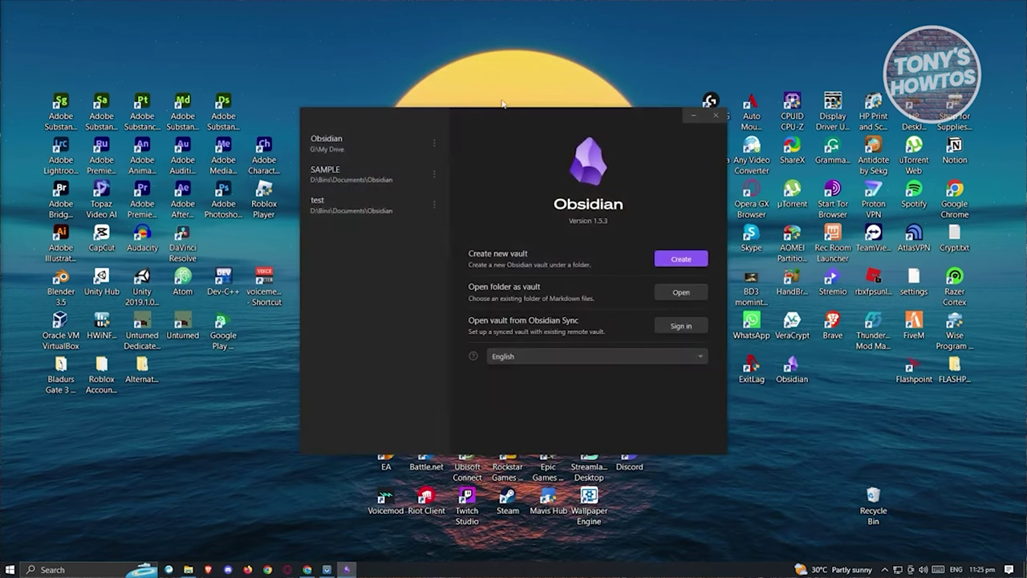
left_click_drag(509, 118, 491, 104)
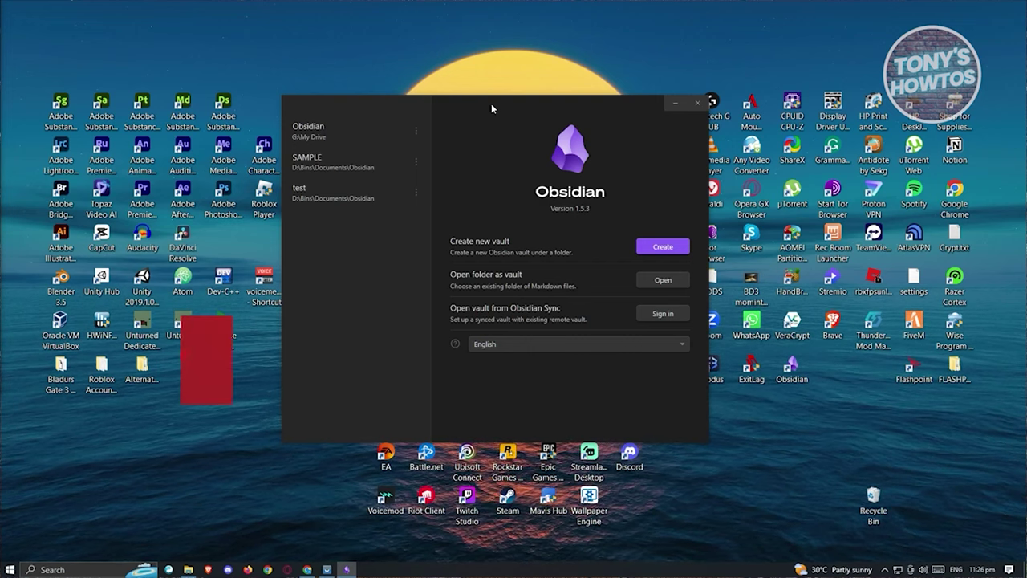
left_click(663, 280)
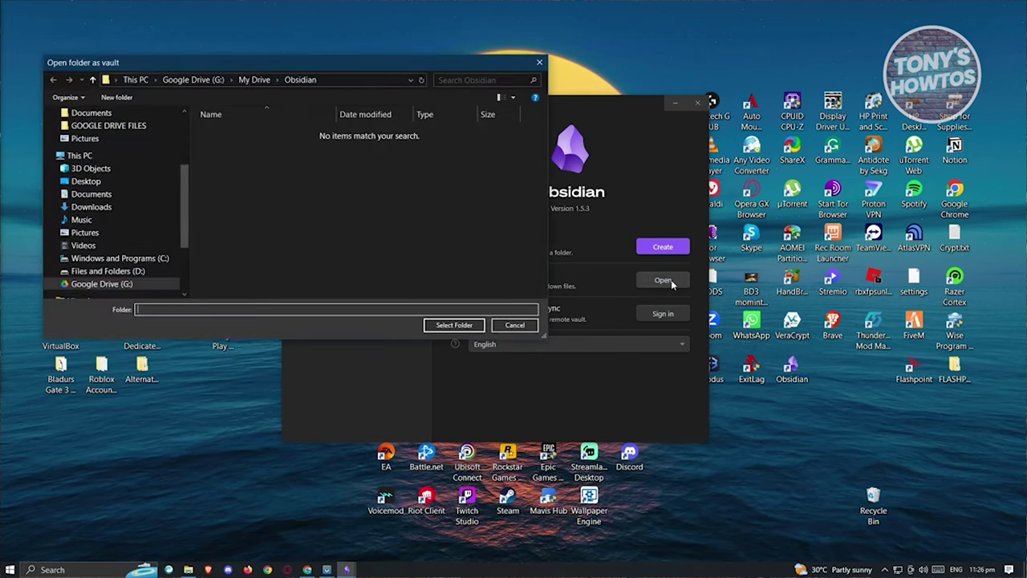
- Select Google Drive (G:) > My Drive > Obsidian as the vault folder
left_click_drag(410, 74, 590, 91)
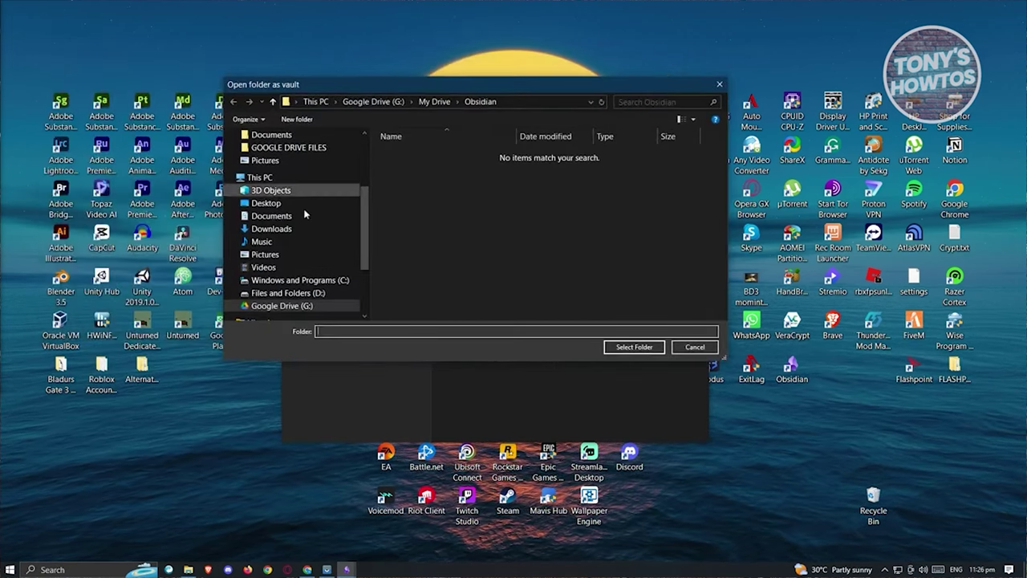
scroll(305, 233, "up", 2)
scroll(304, 231, "up", 2)
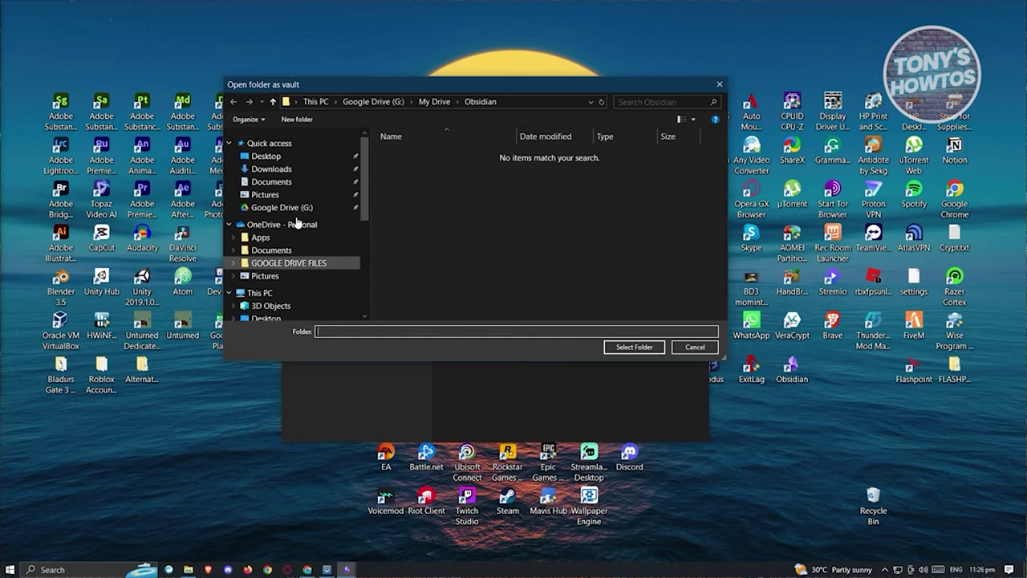
left_click(277, 208)
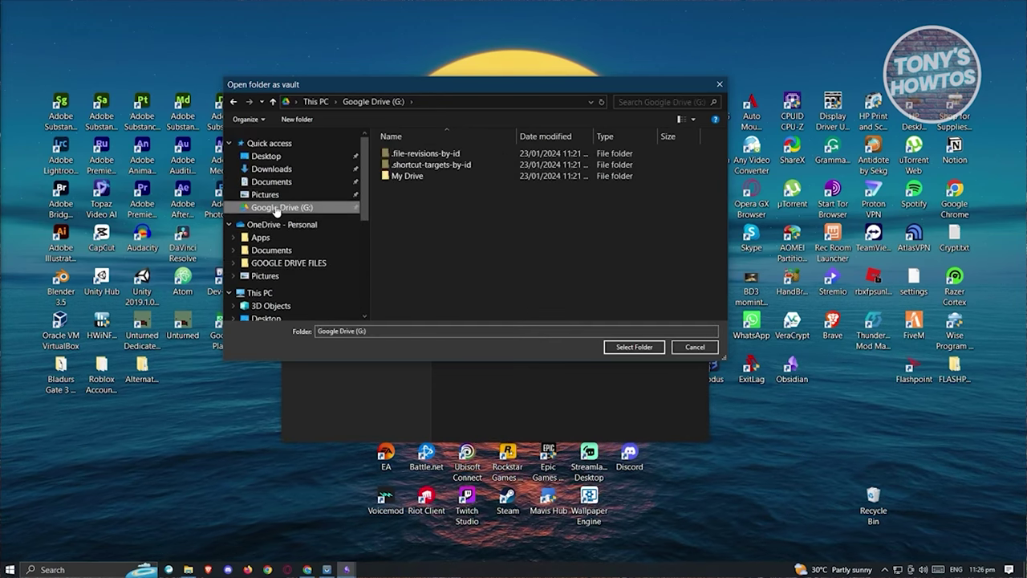
double_click(437, 177)
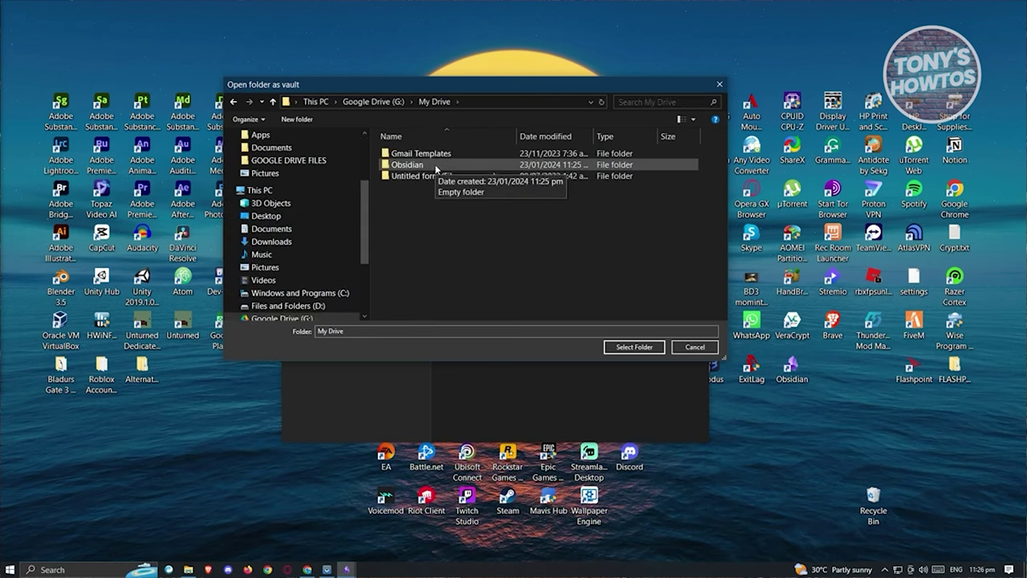
left_click(436, 166)
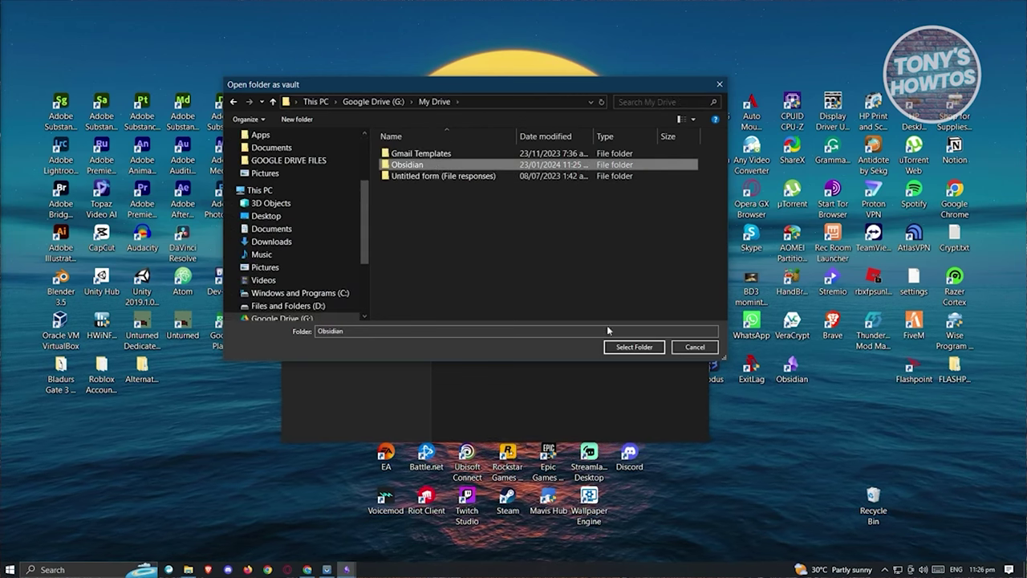
left_click(632, 349)
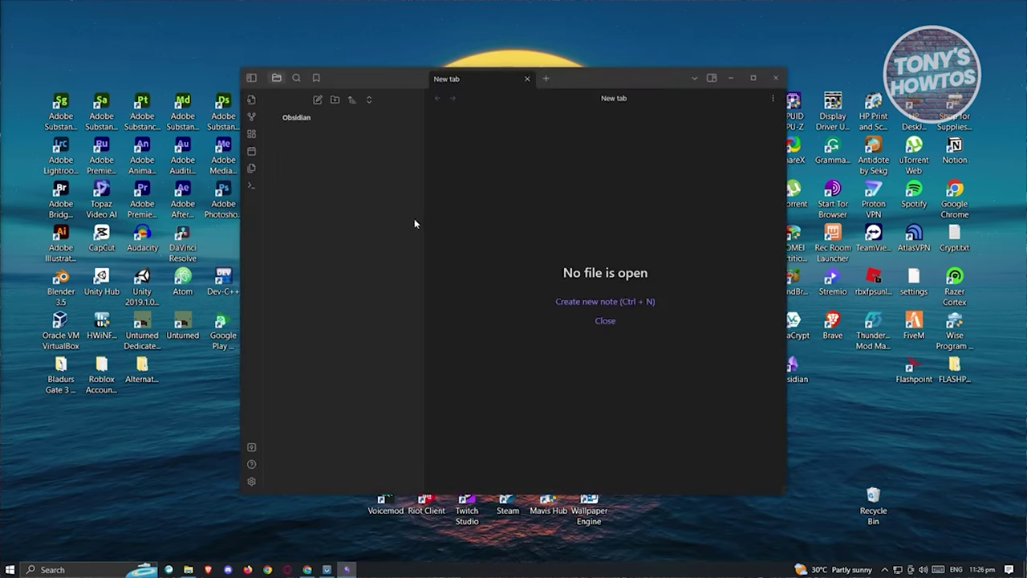
- Maximize Obsidian and create a note titled 'TESTING NOTE' with body text 'HEY HI'
left_click(752, 80)
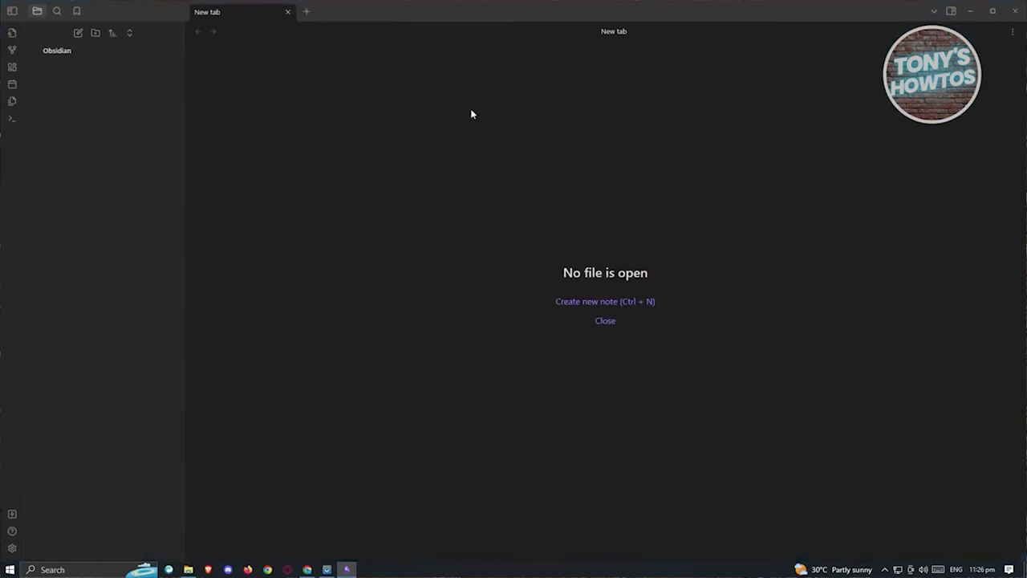
left_click(78, 34)
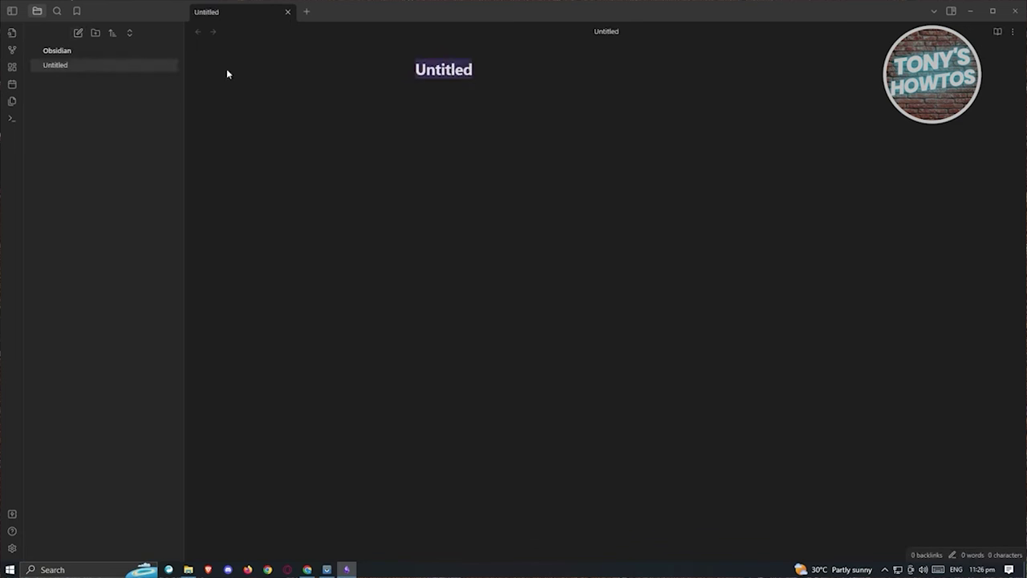
left_click_drag(489, 64, 407, 64)
type("TESTING NOTE")
key("Return")
type("HEY")
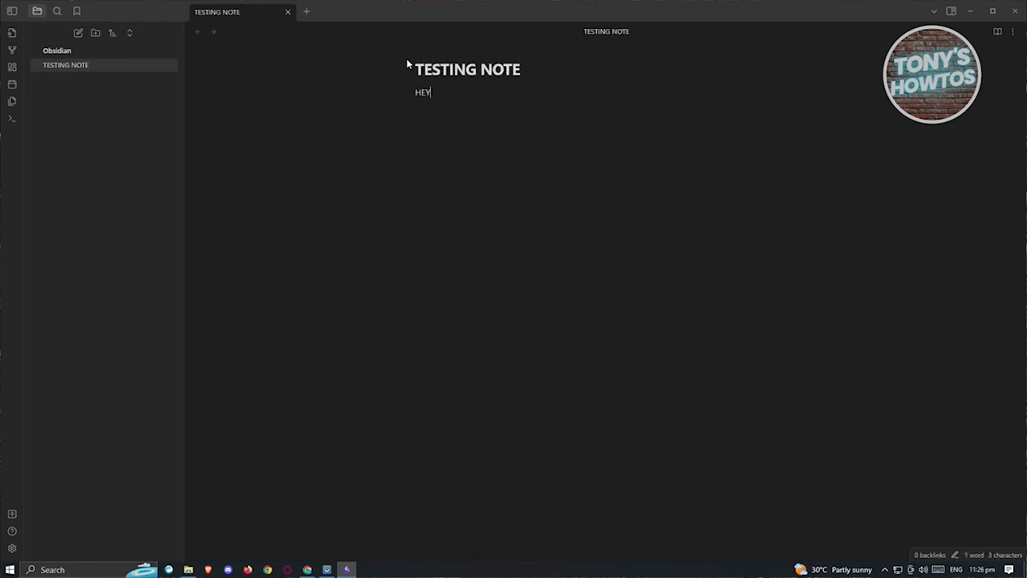
type(" HI")
- Add a second Untitled note, then bring up My Drive in File Explorer
left_click(78, 33)
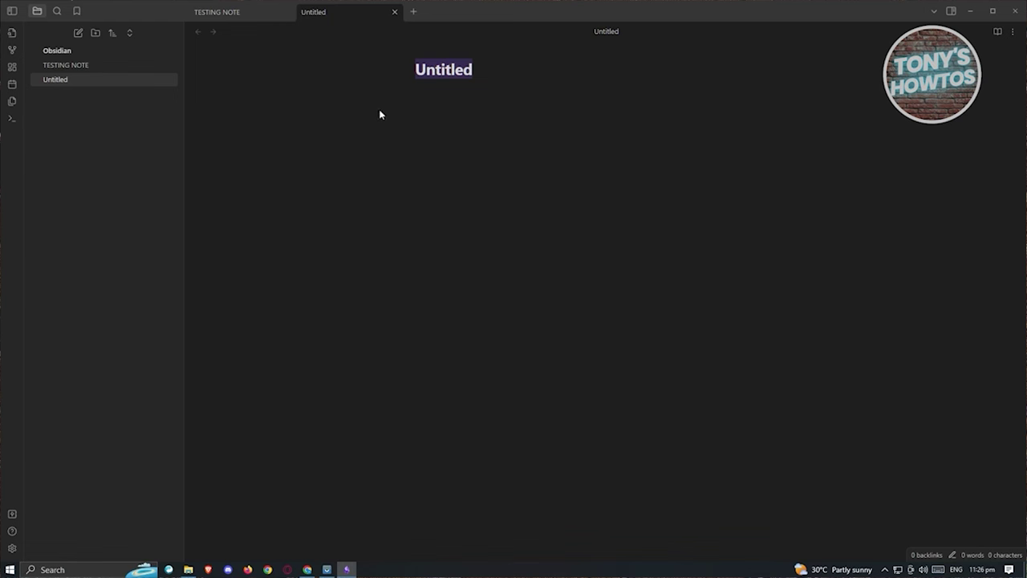
left_click(600, 248)
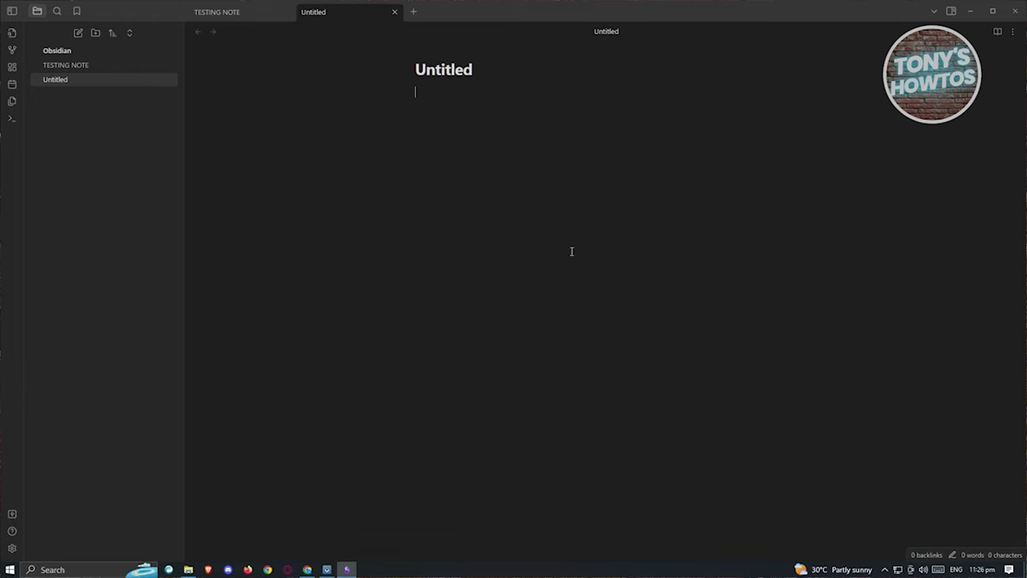
left_click(188, 570)
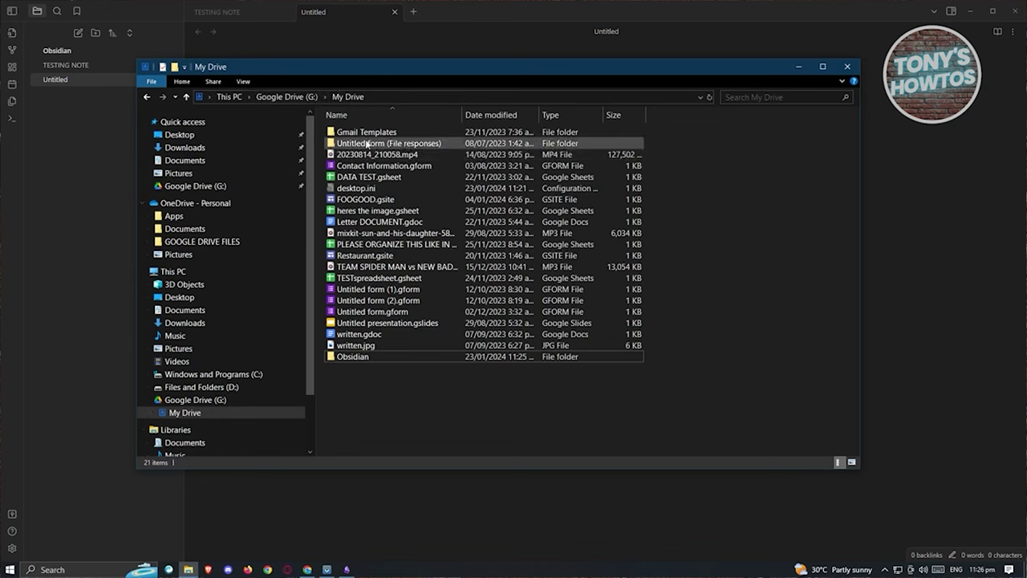
- Open the Obsidian folder in Explorer and create a new note named 'hey' in Obsidian
double_click(329, 357)
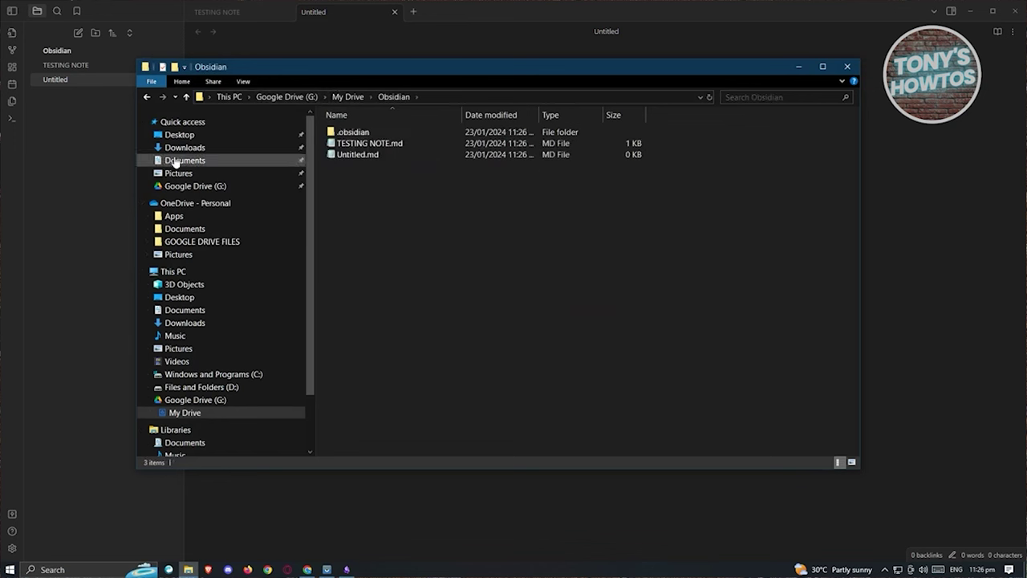
left_click(77, 184)
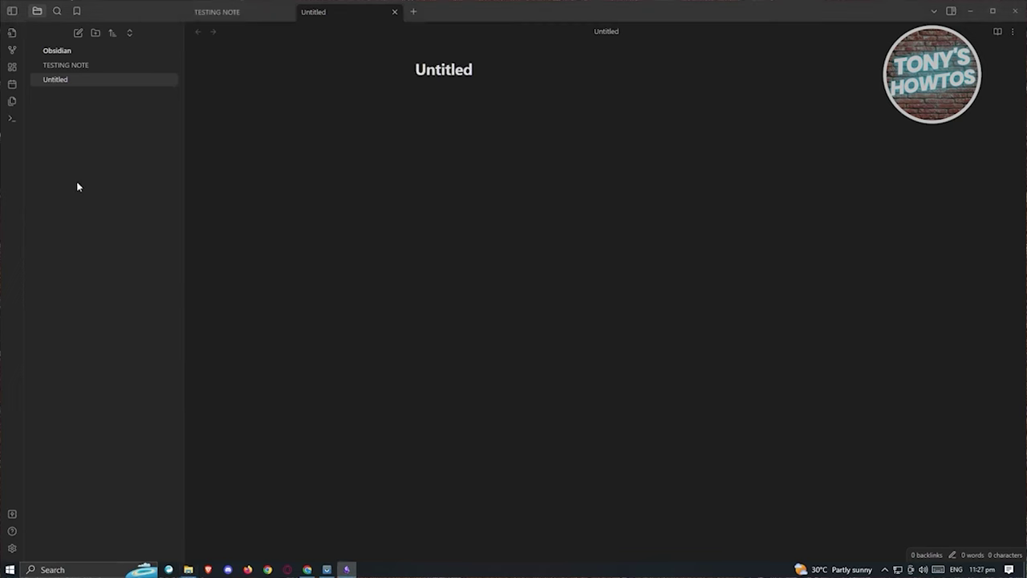
left_click(79, 33)
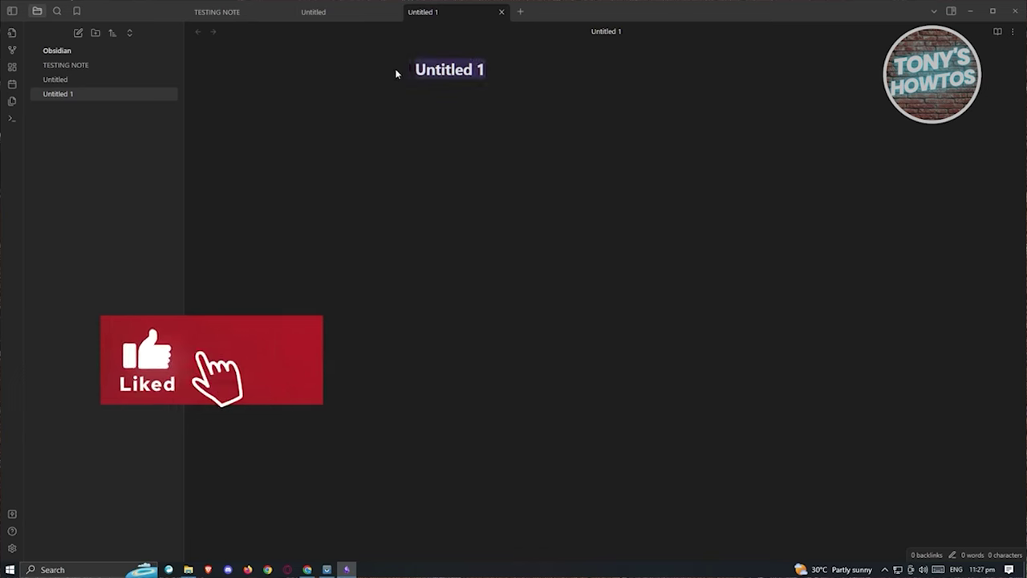
type("hey")
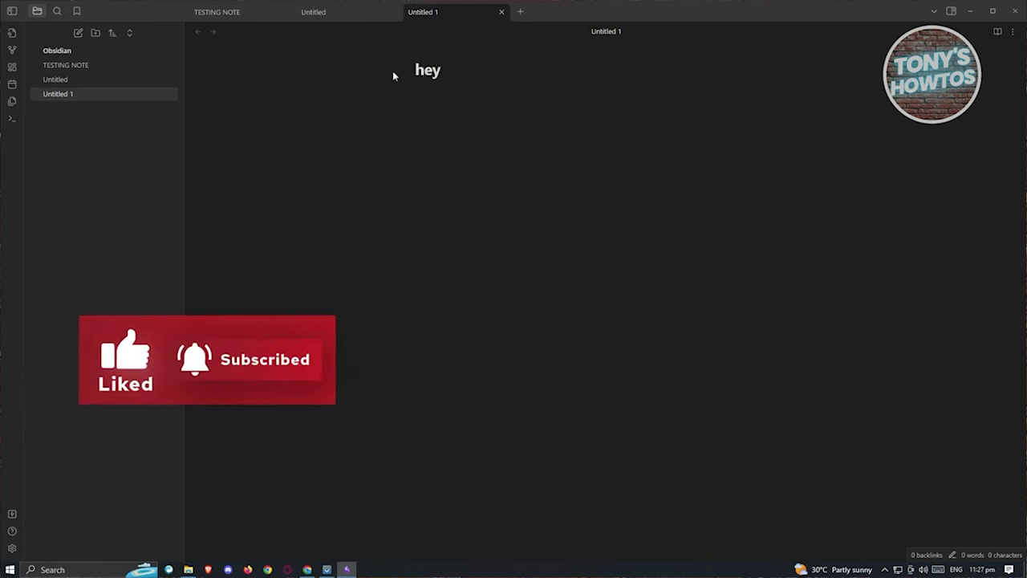
key("Return")
- Confirm hey.md appears in the Obsidian folder, then switch to Chrome
left_click(189, 567)
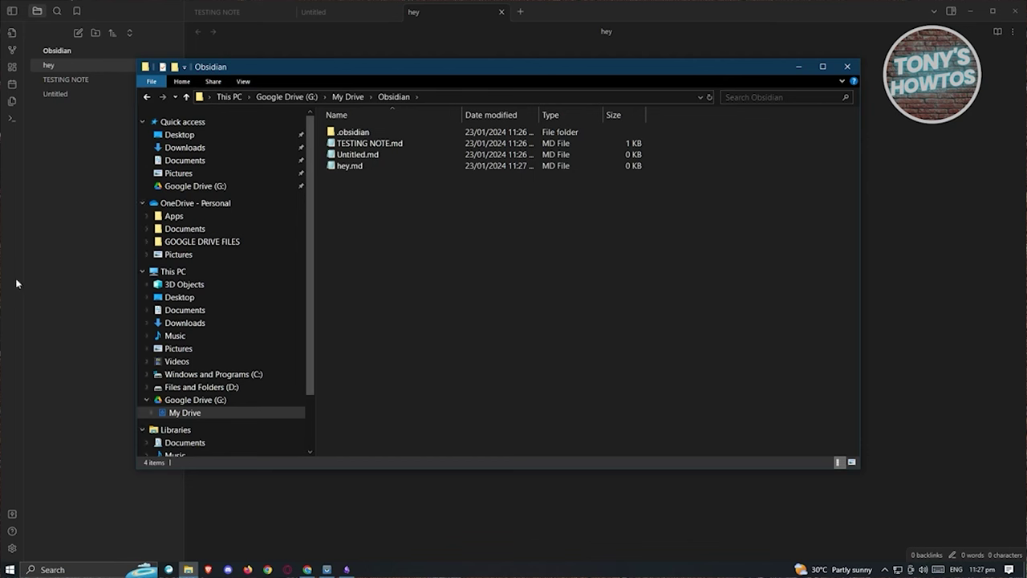
left_click(92, 250)
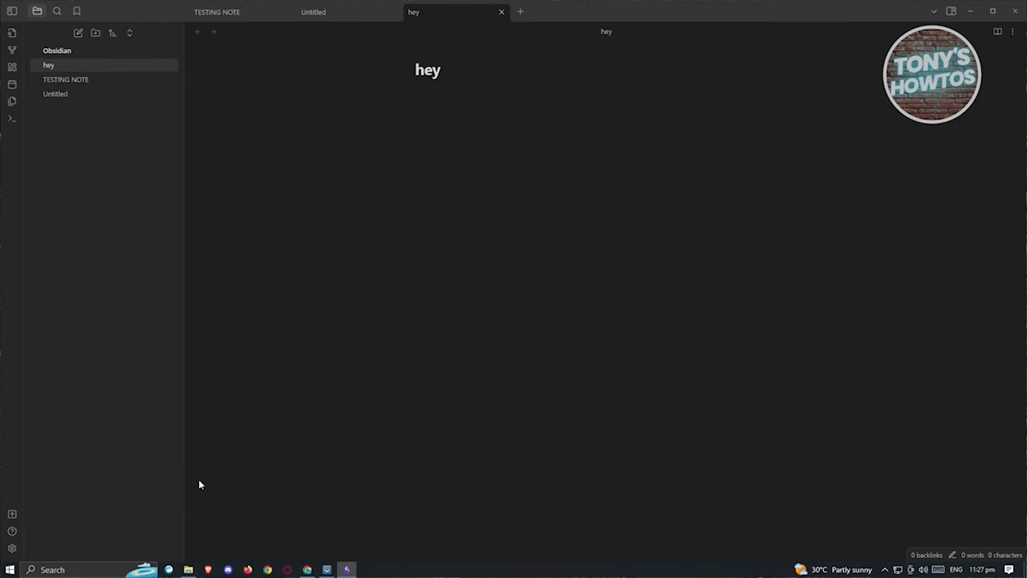
left_click(188, 569)
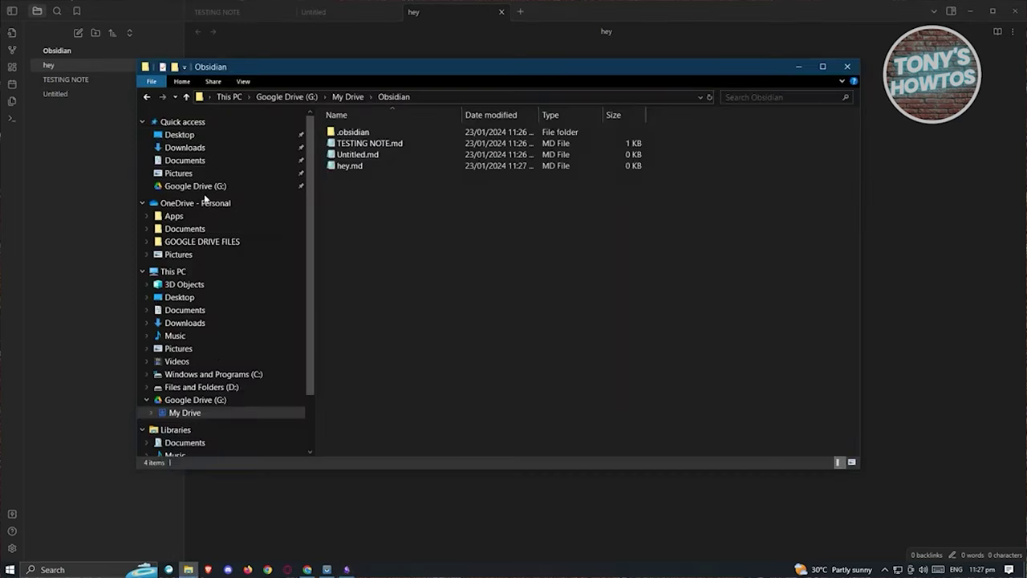
left_click(308, 569)
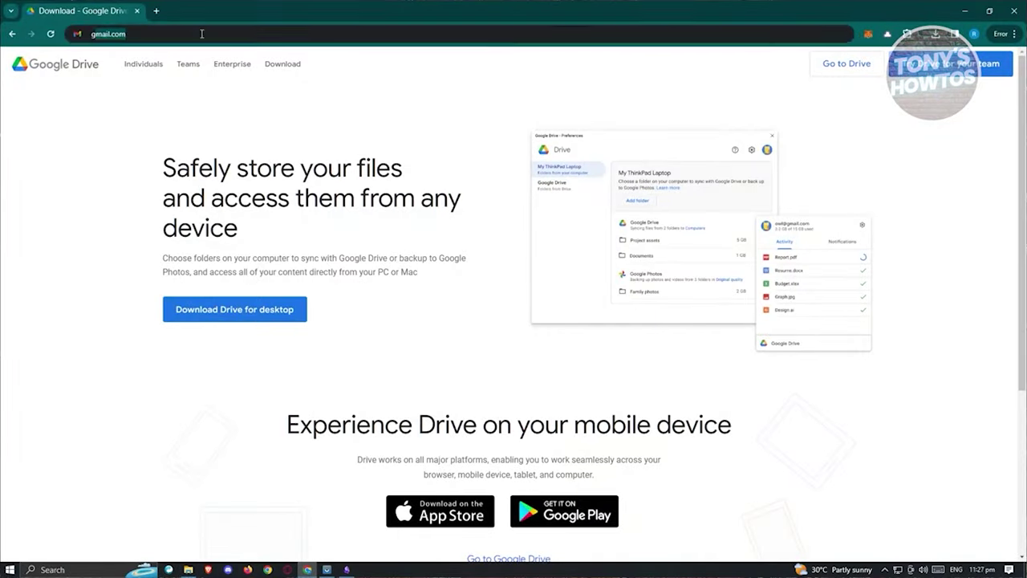
- Load google.com and open Google Drive from the Google apps menu
left_click(202, 34)
type("google.com")
key("Return")
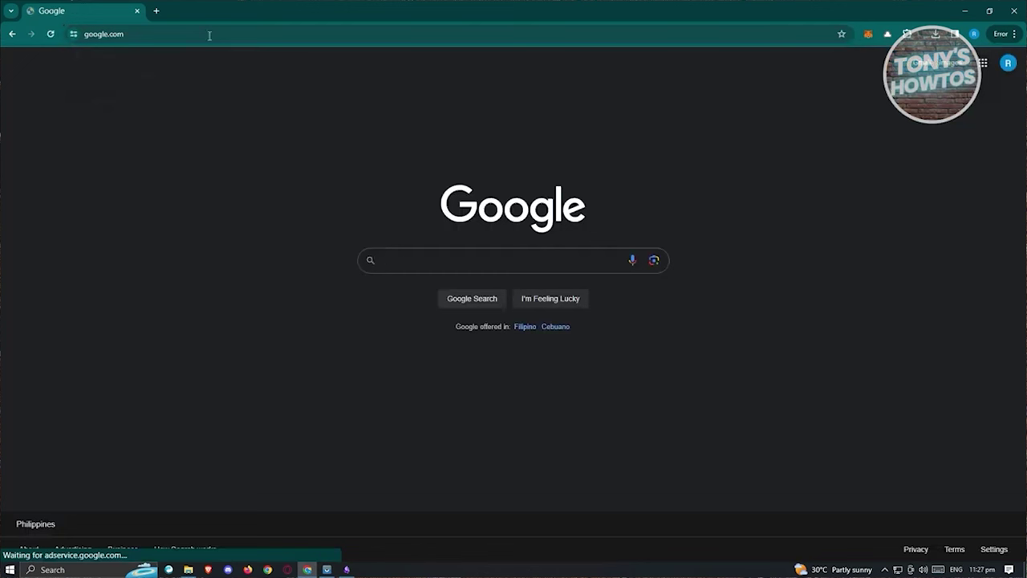
left_click(984, 66)
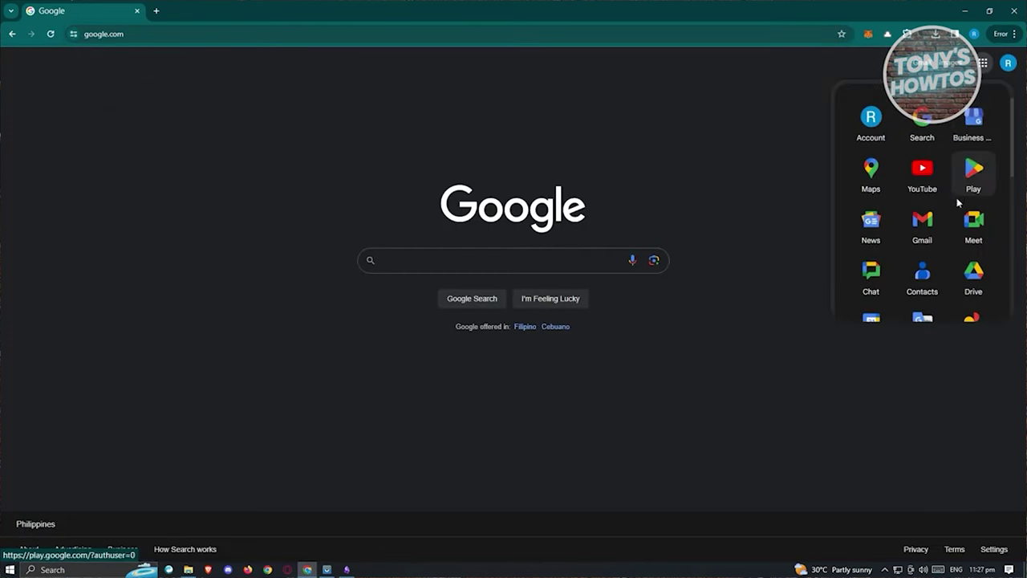
left_click(975, 277)
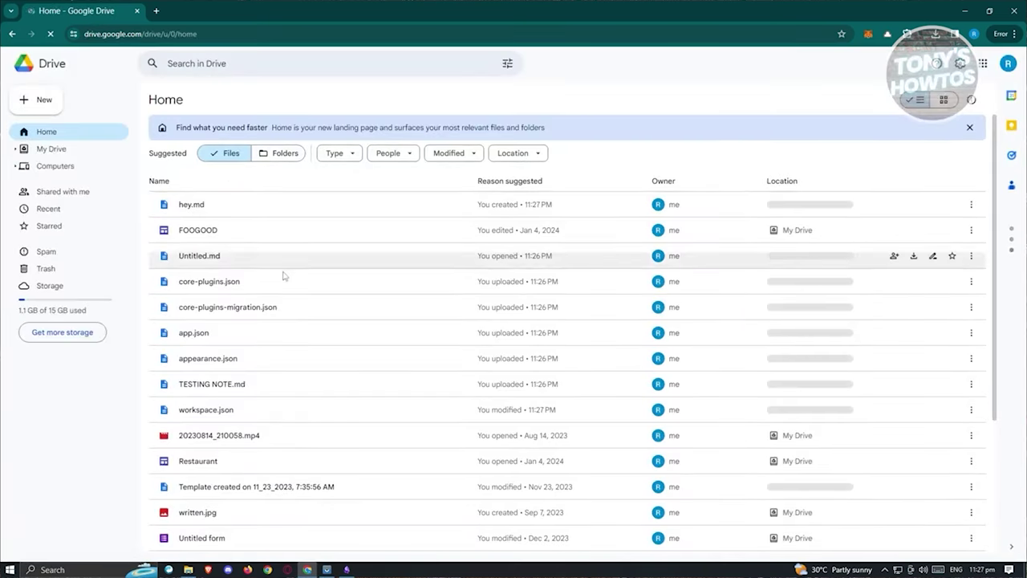
- Open the Obsidian folder in Drive to verify the synced .md notes, then minimize Chrome
scroll(284, 275, "down", 3)
scroll(283, 276, "up", 3)
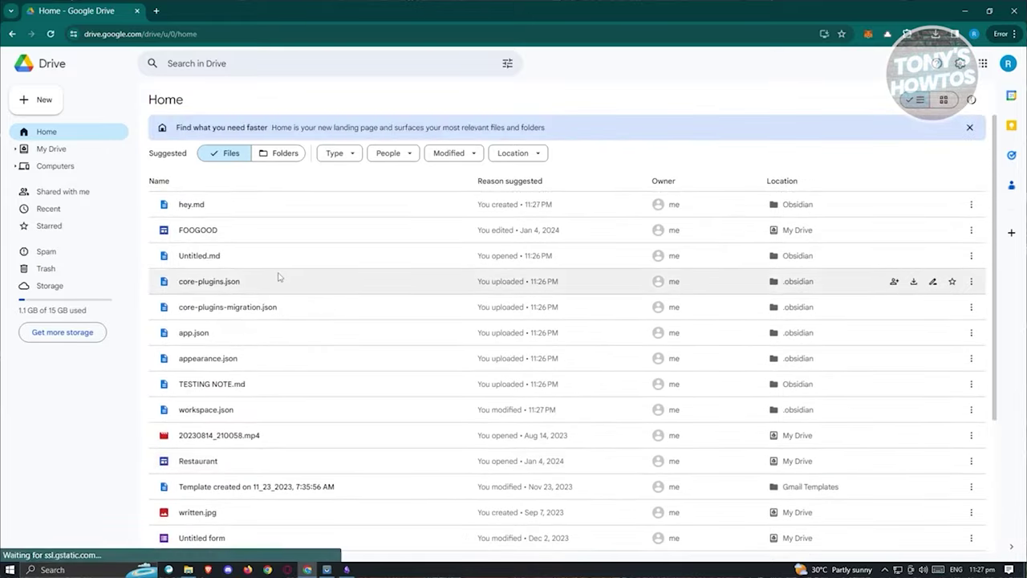
left_click(277, 153)
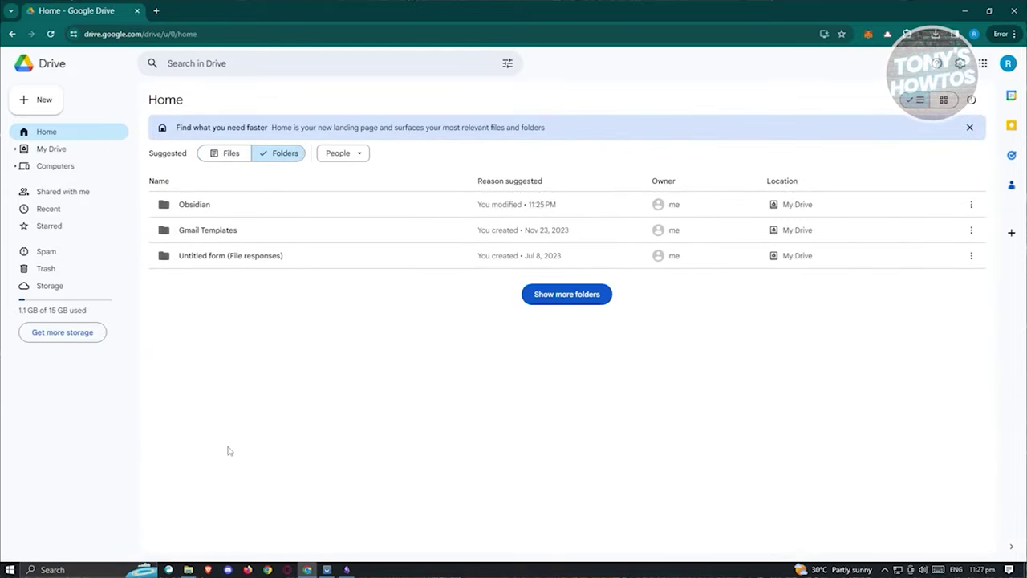
left_click(195, 206)
double_click(196, 206)
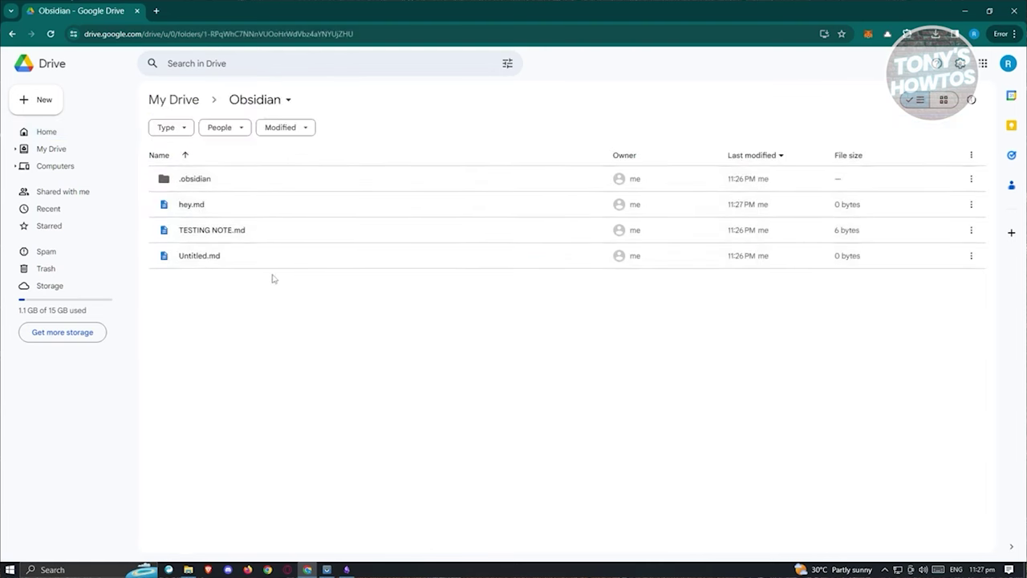
left_click(307, 566)
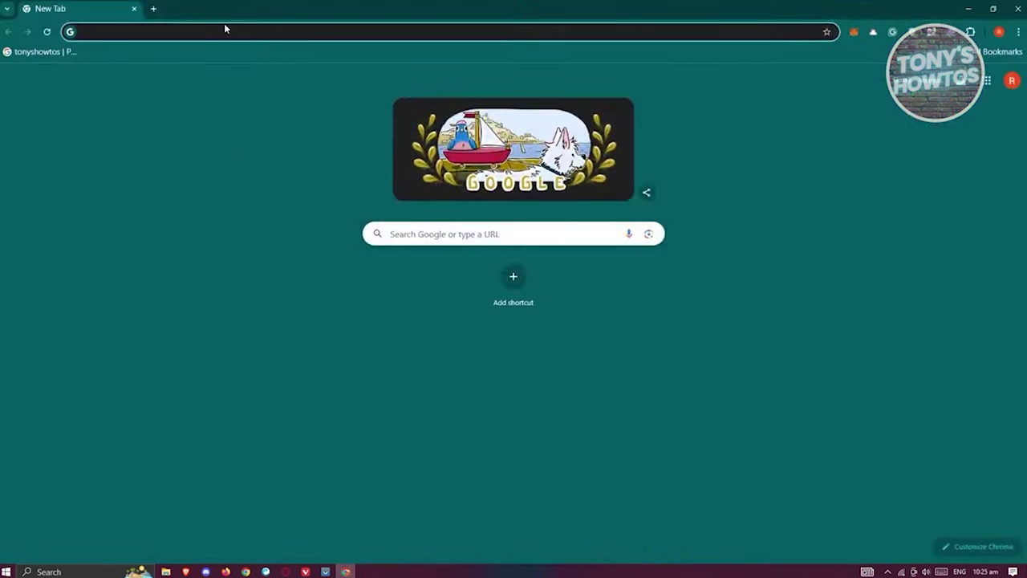
- Go to Google Photos and preview the May mountain photo
type("photos.google.com")
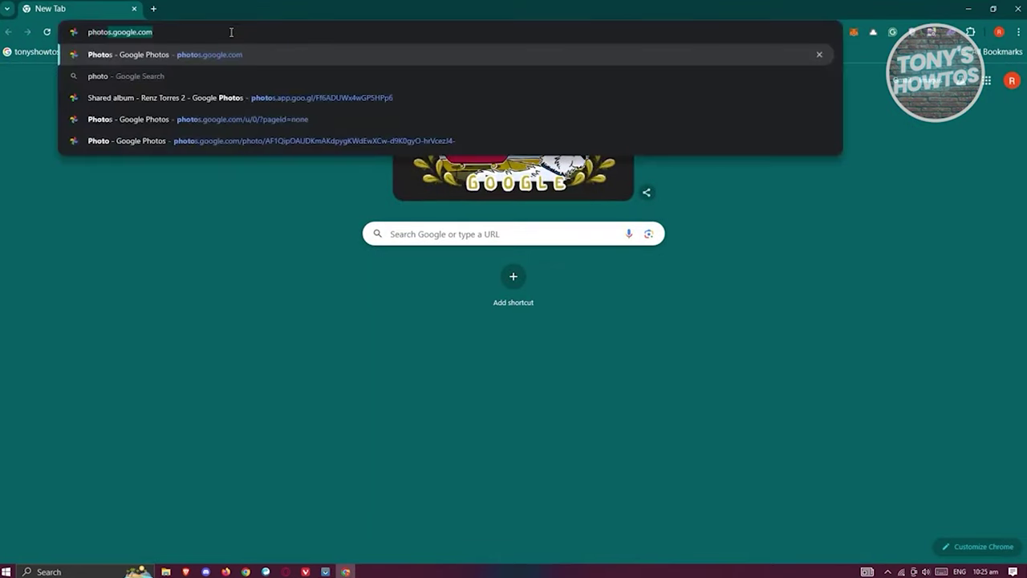
key("Return")
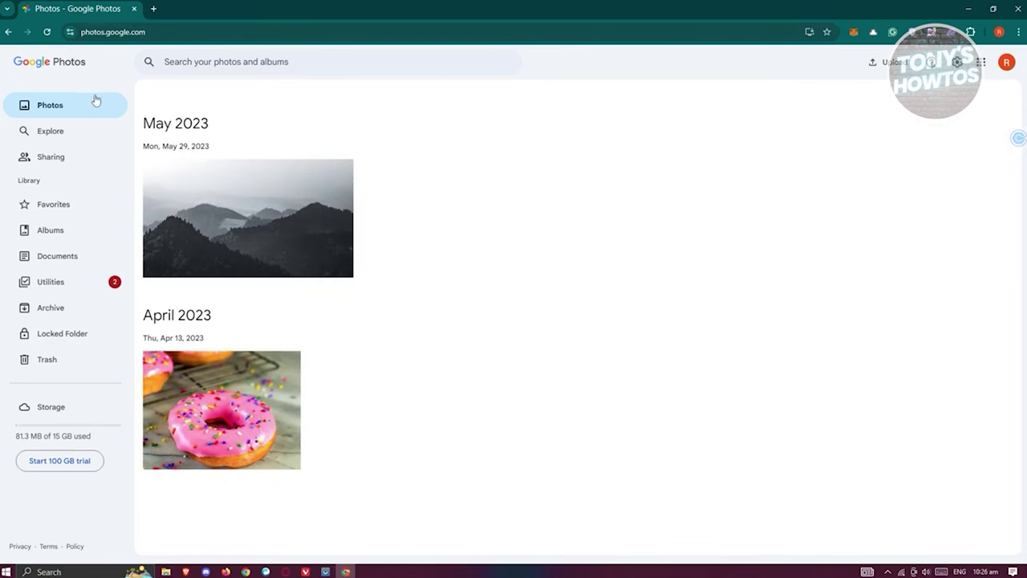
left_click(181, 180)
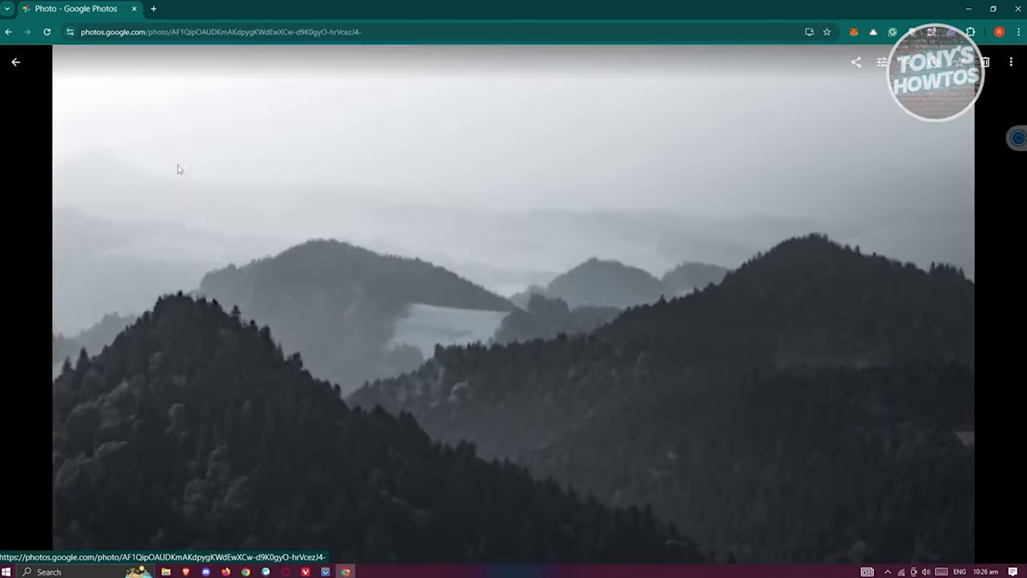
left_click(17, 62)
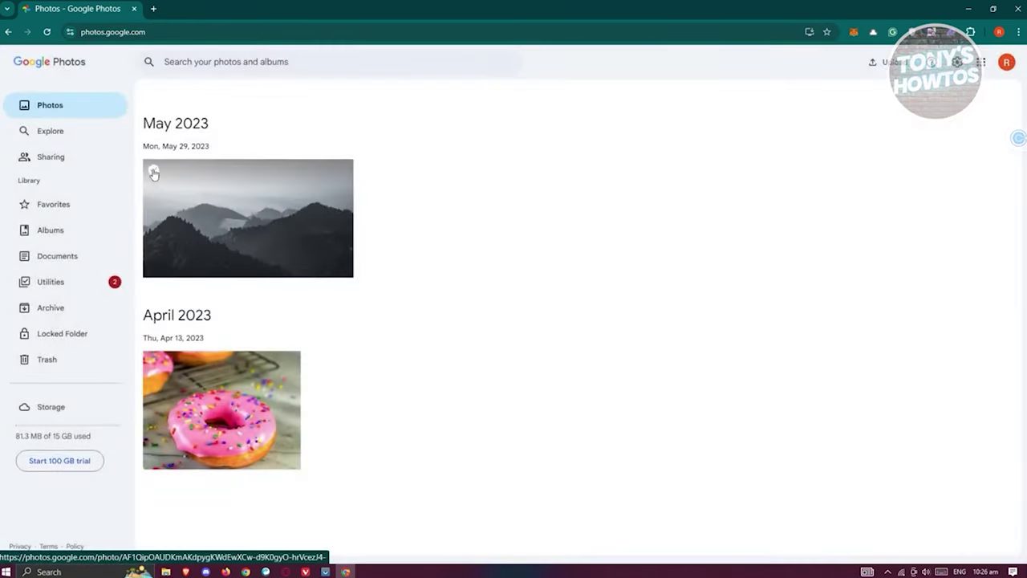
- Select the May mountain and April donut photos and download them as a zip
left_click(153, 171)
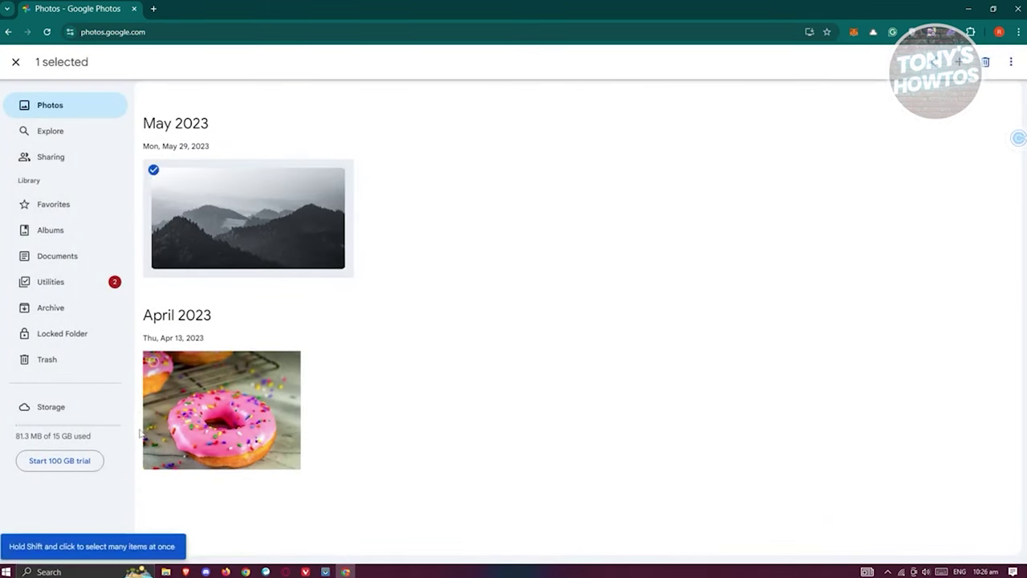
left_click(154, 363, "shift")
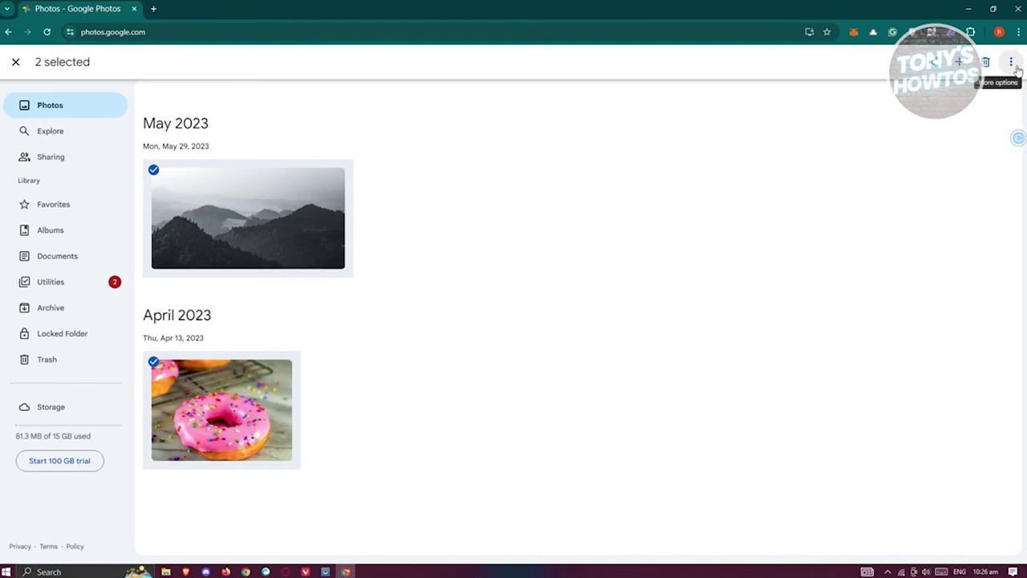
left_click(1013, 65)
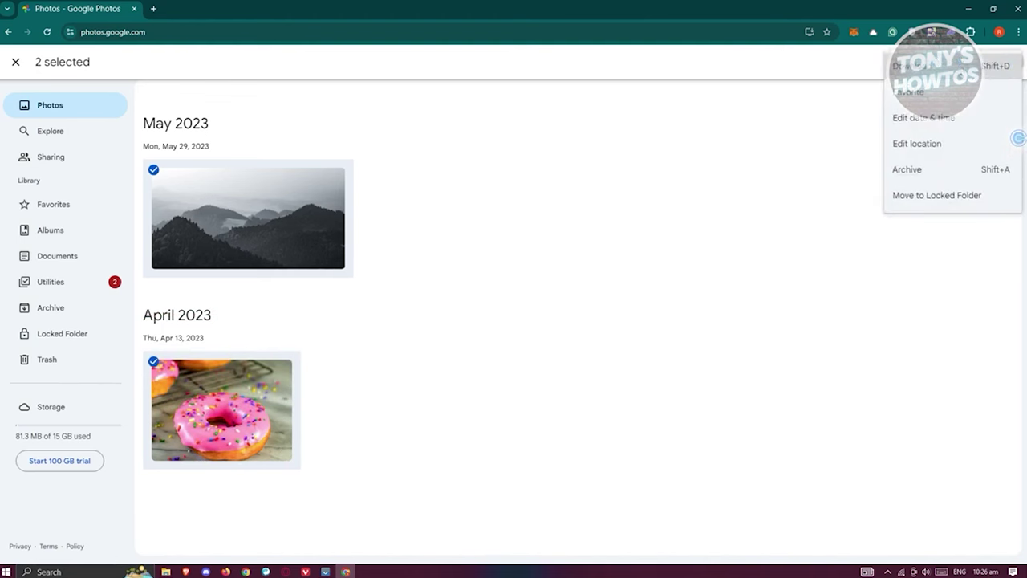
left_click(923, 68)
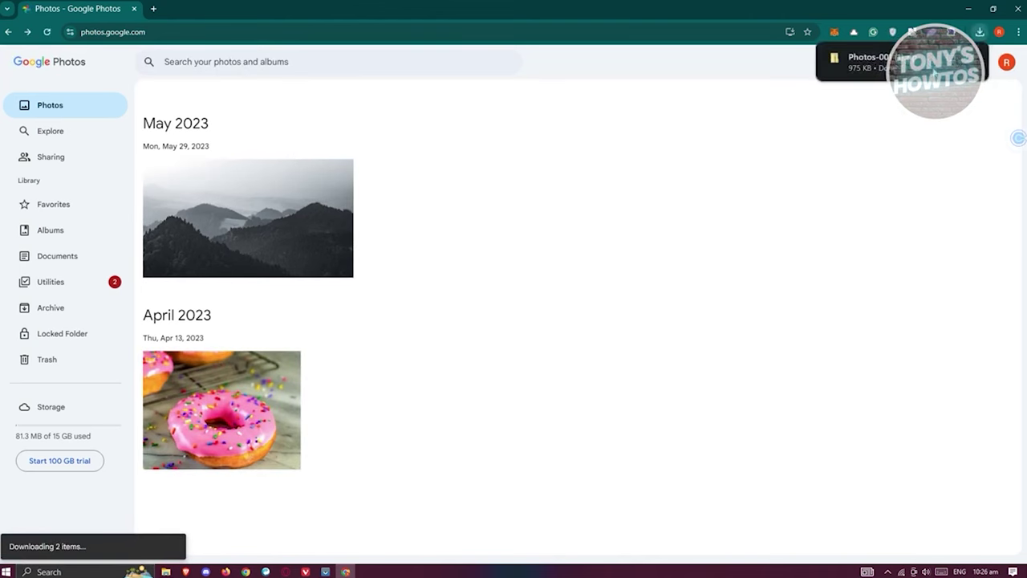
left_click(972, 60)
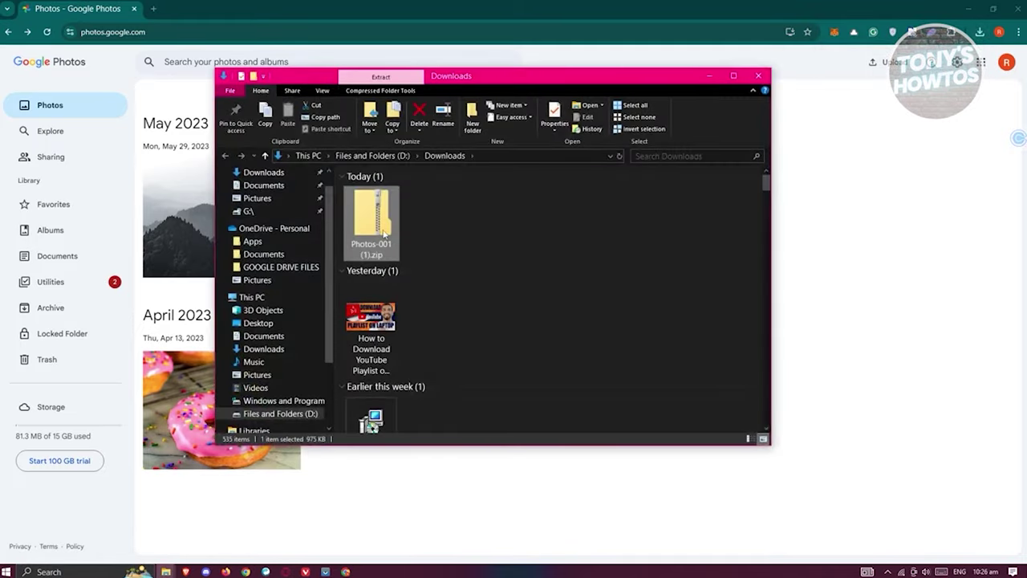
- Open Photos-001 (1).zip and copy both JPG photos
double_click(383, 233)
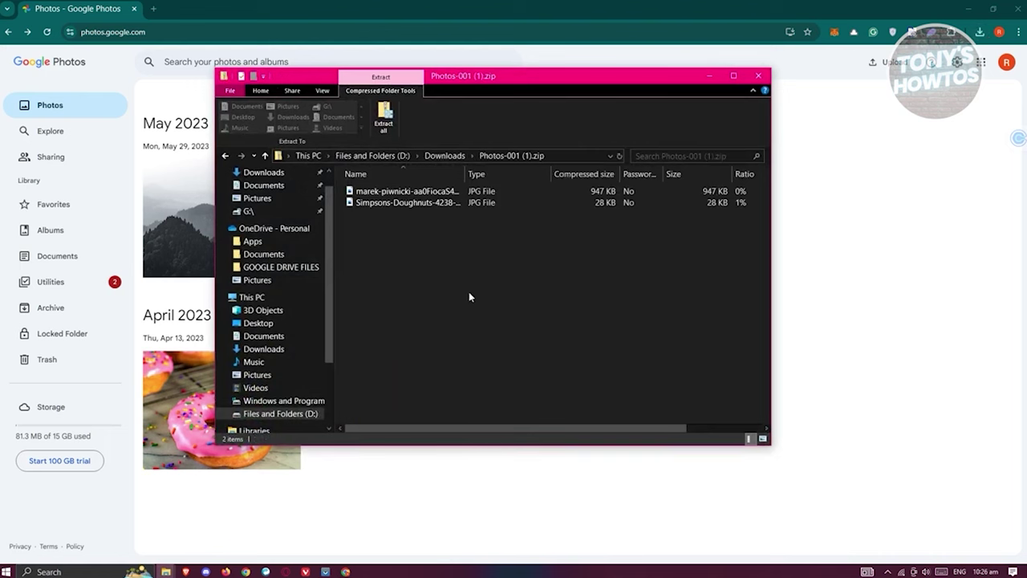
left_click_drag(389, 217, 458, 173)
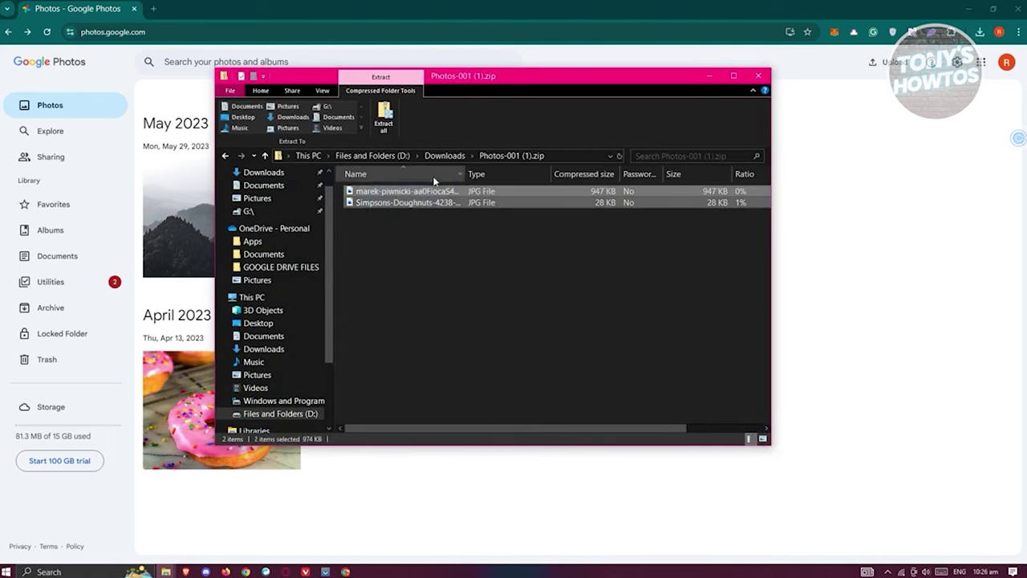
right_click(381, 191)
left_click(313, 228)
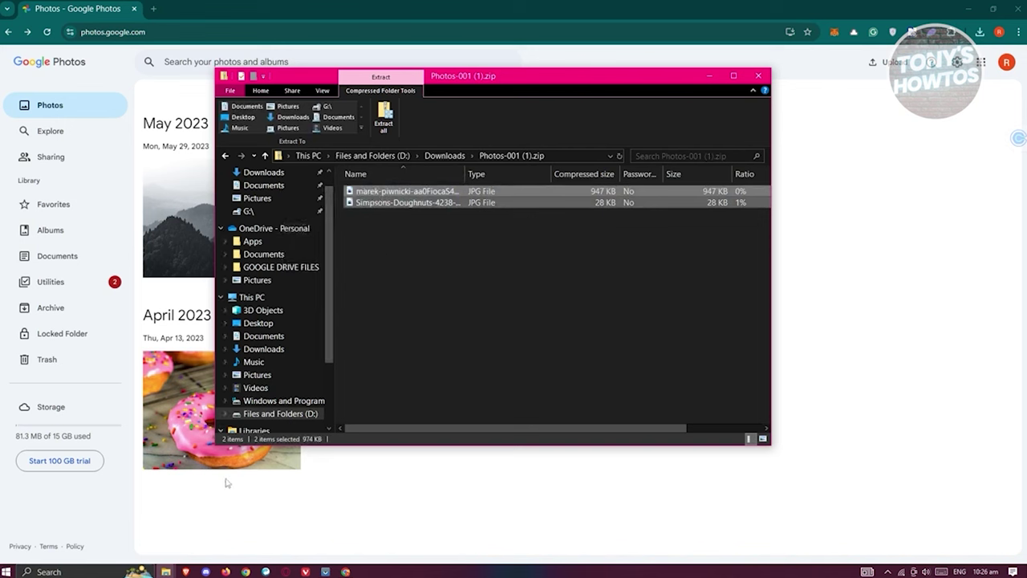
- Paste the two photos into the Files and Folders (D:) drive
left_click(249, 211)
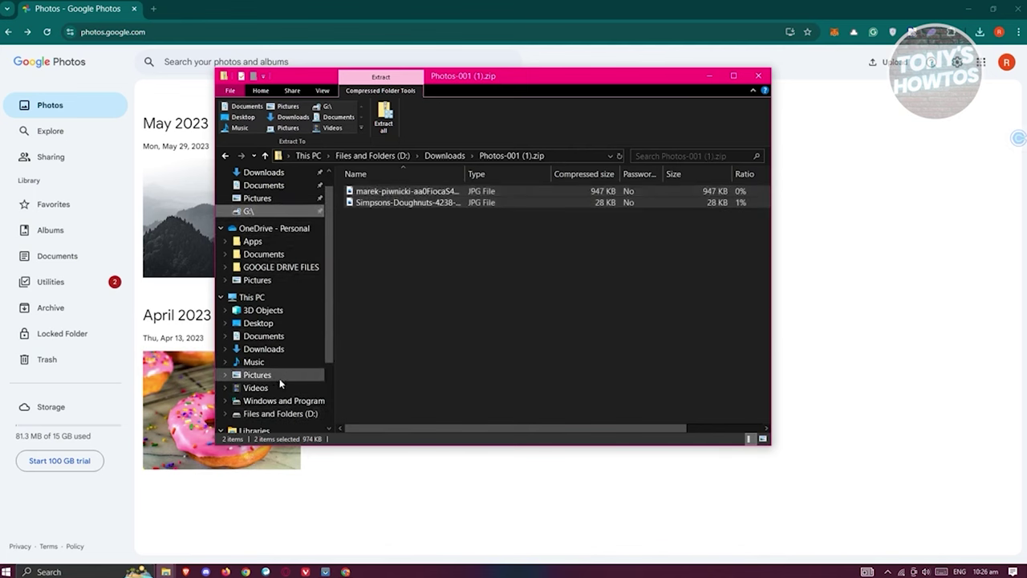
left_click(273, 401)
left_click(271, 414)
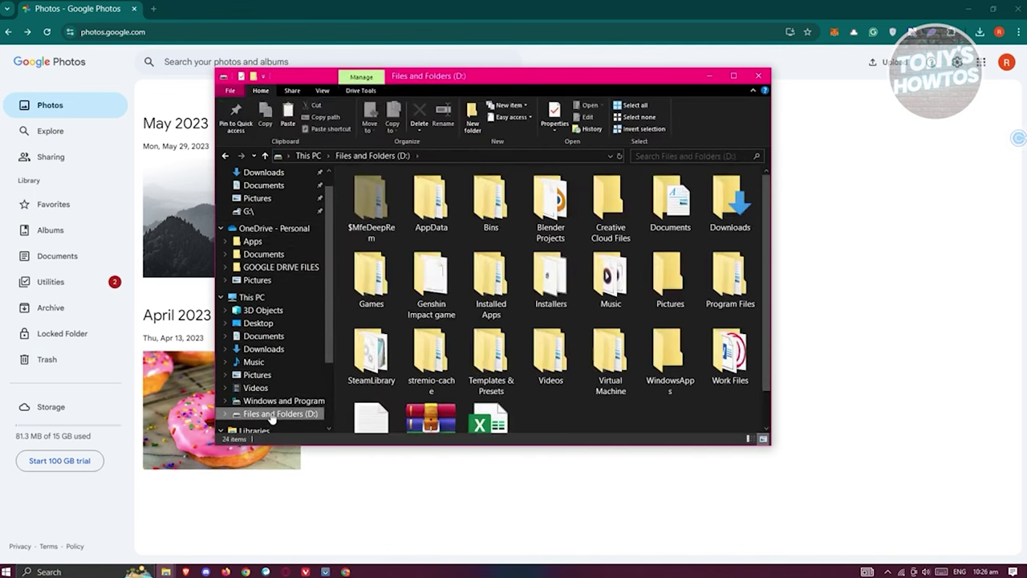
scroll(433, 281, "down", 1)
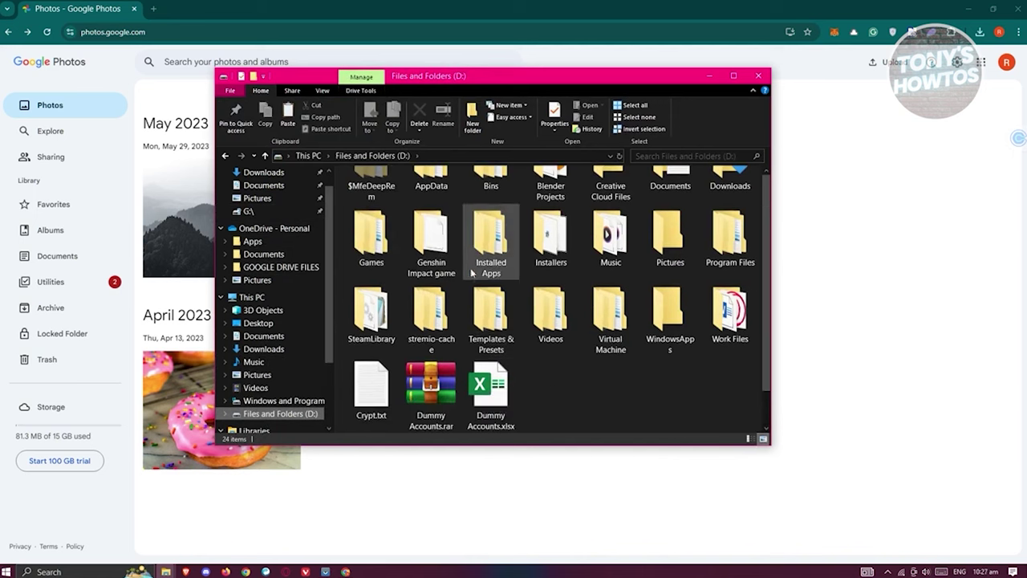
right_click(557, 395)
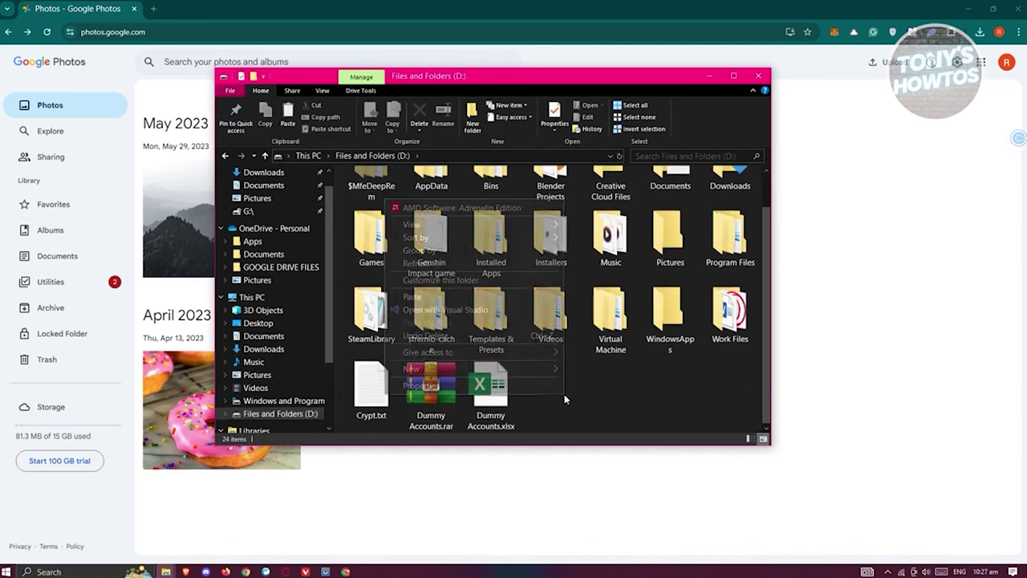
left_click(441, 295)
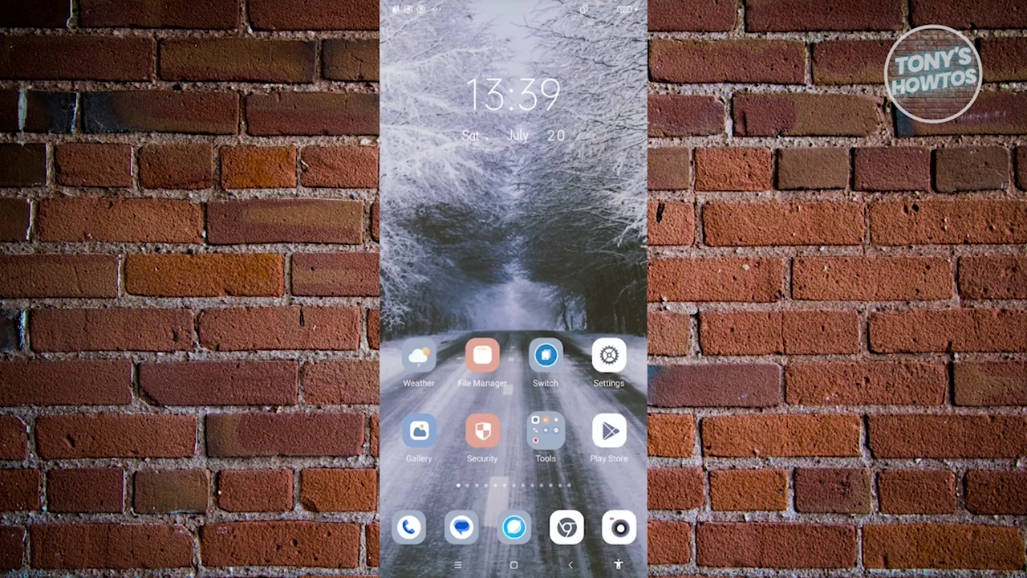
- Launch Drive from the phone's Google apps folder and open Settings, showing the 250 MB documents cache
left_click_drag(546, 431, 417, 431)
left_click(609, 205)
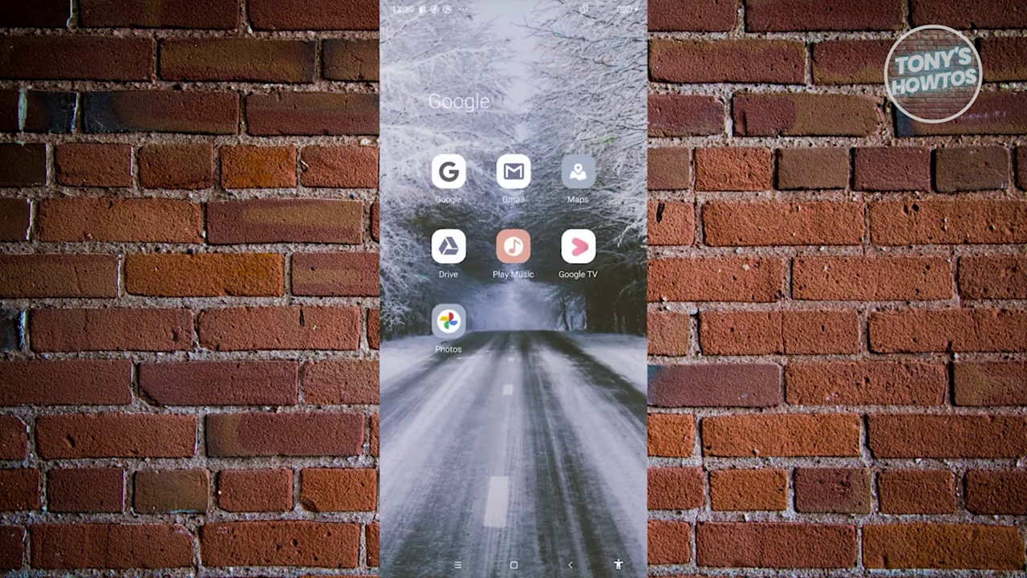
left_click(449, 246)
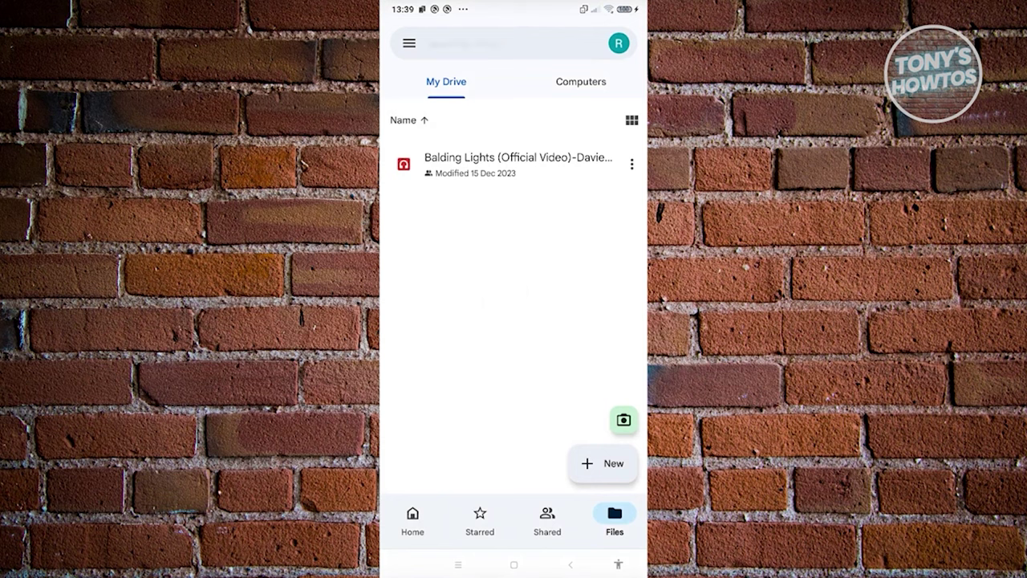
left_click(409, 43)
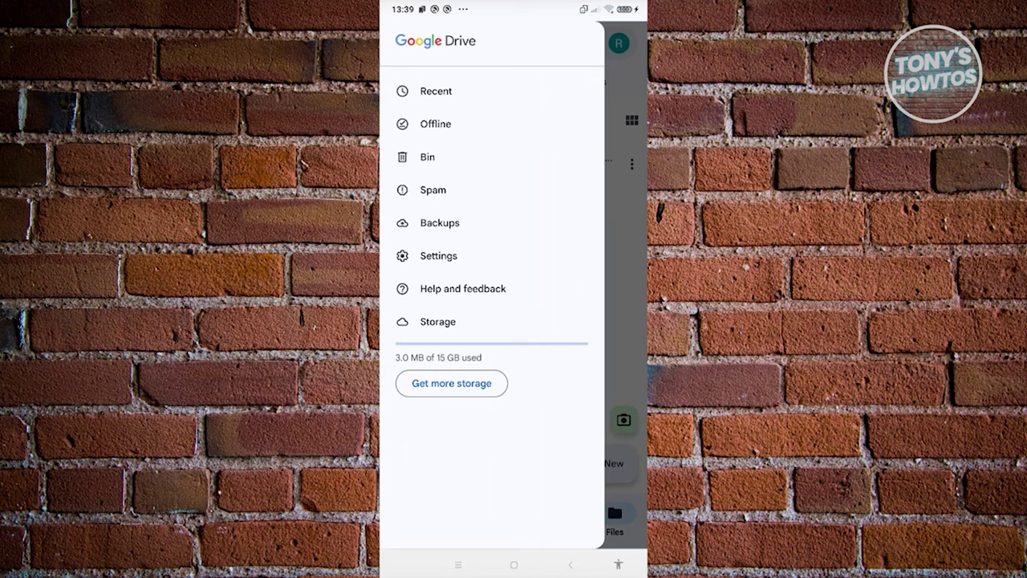
left_click(438, 255)
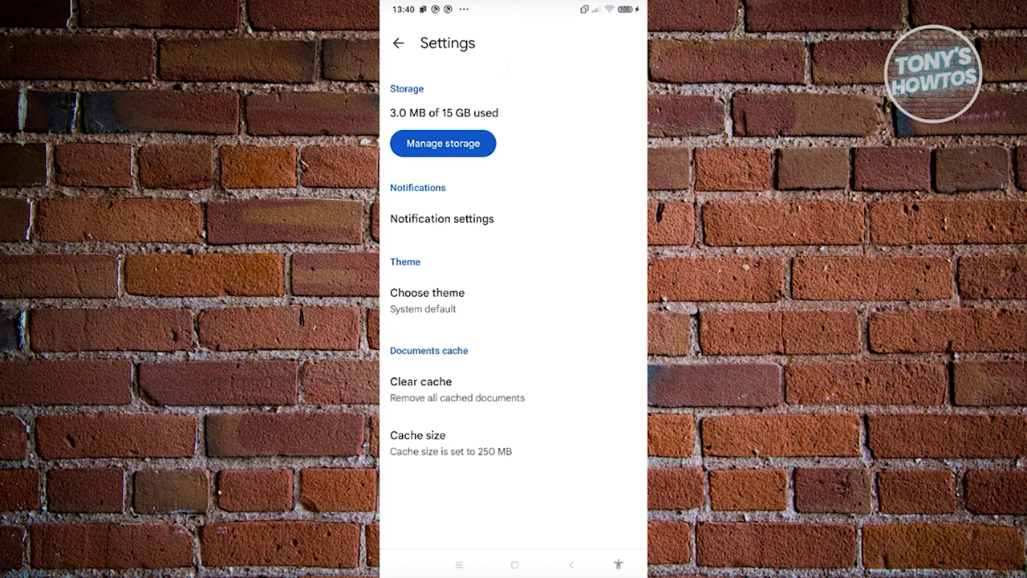
- Clear Drive's documents cache, confirm it, and exit to the phone's home screen
left_click(458, 389)
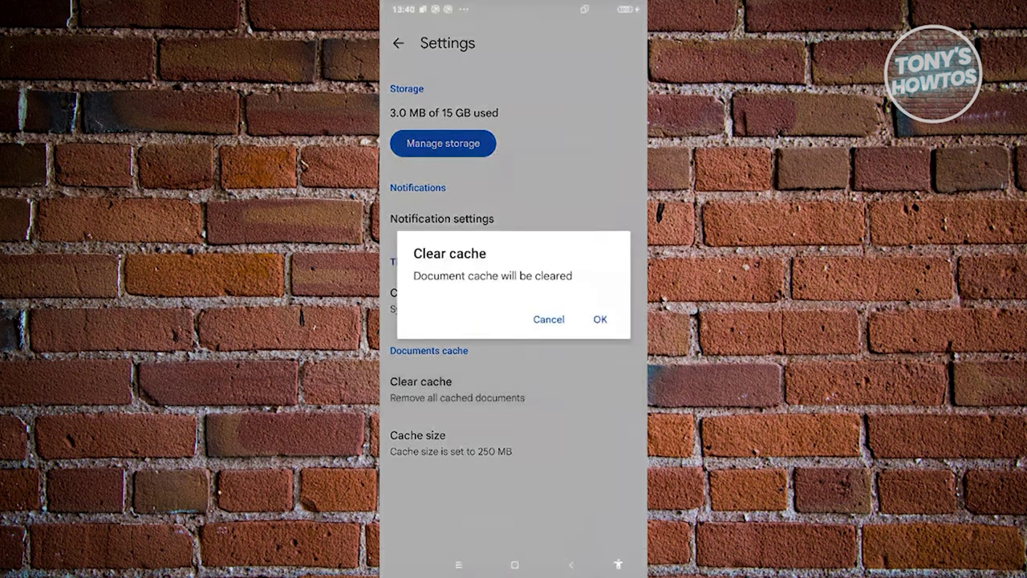
left_click(599, 319)
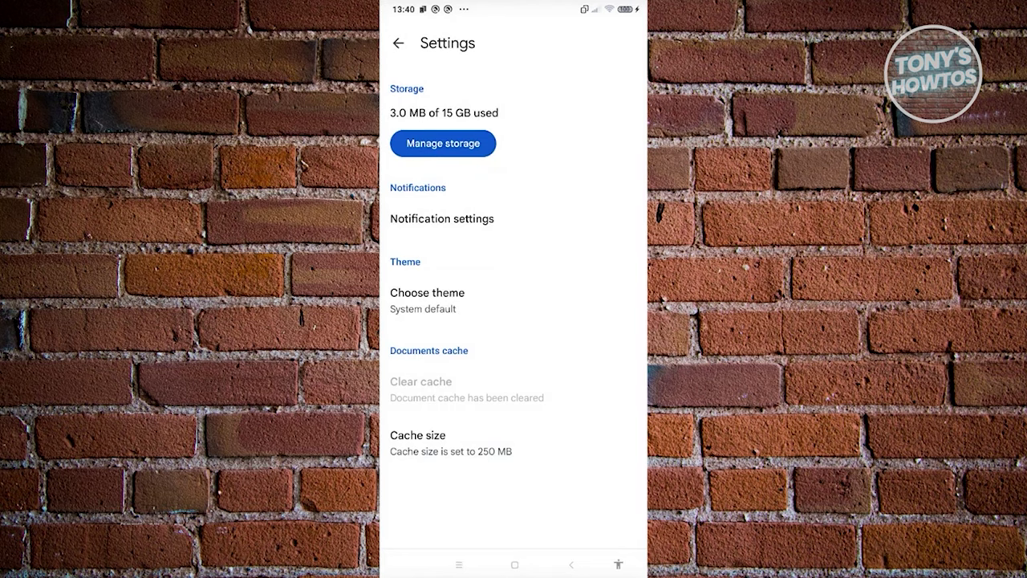
left_click(514, 564)
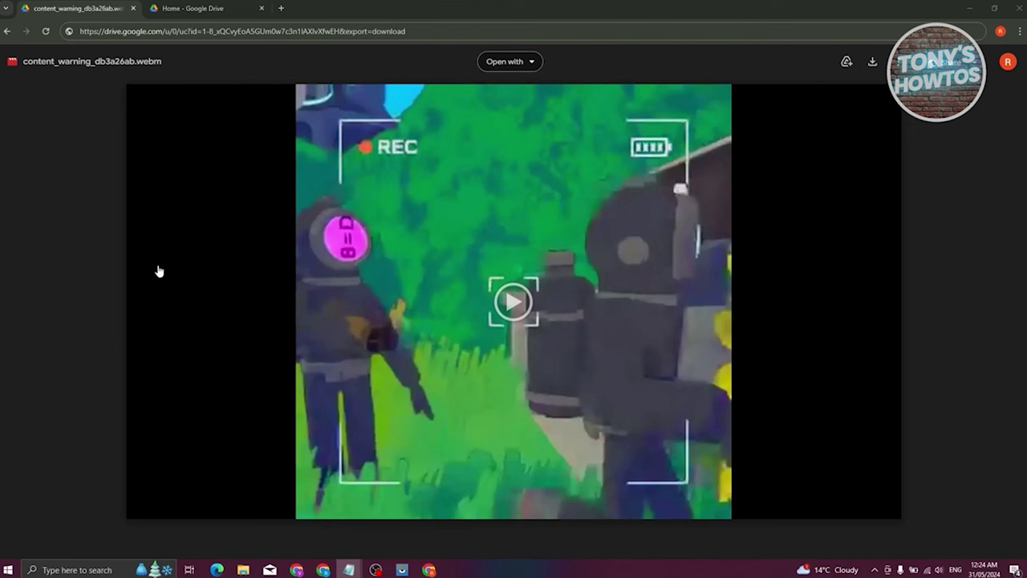
- Copy the 'file/d/' fragment from the Untitled Notepad note of URL pieces
left_click(442, 31)
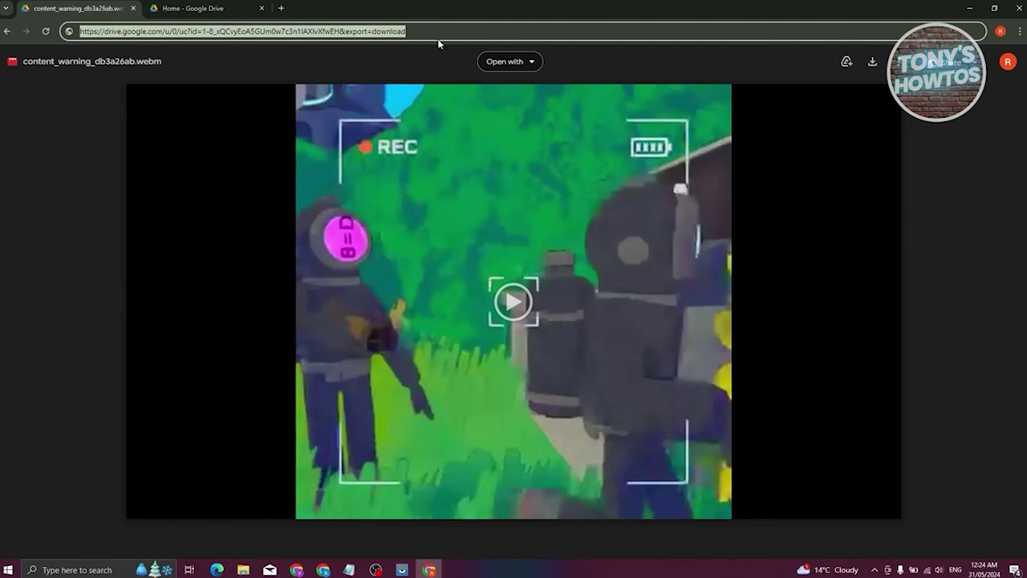
left_click(352, 570)
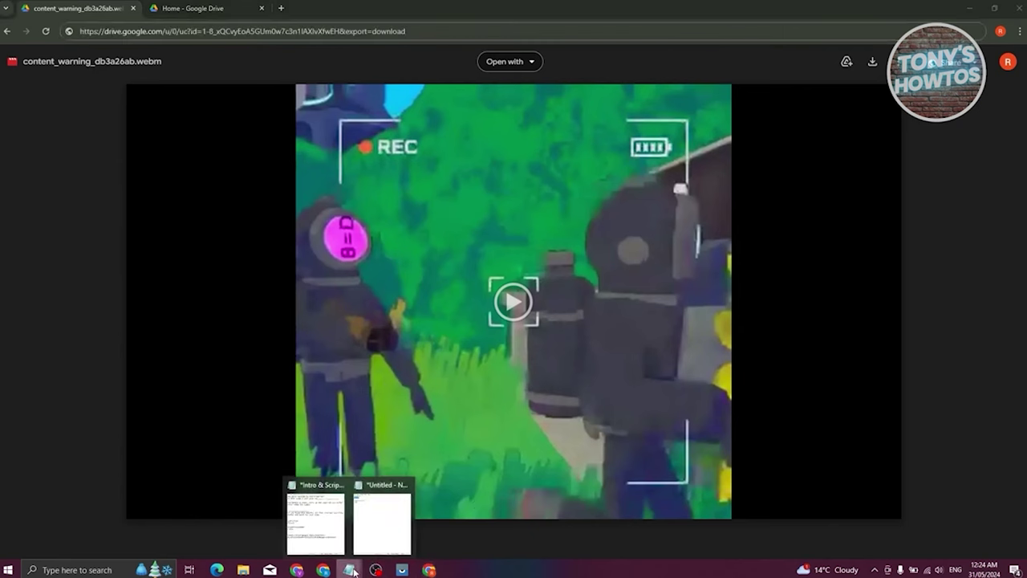
left_click(372, 523)
left_click_drag(380, 141, 251, 65)
left_click(176, 87)
left_click(205, 86)
left_click_drag(205, 86, 149, 86)
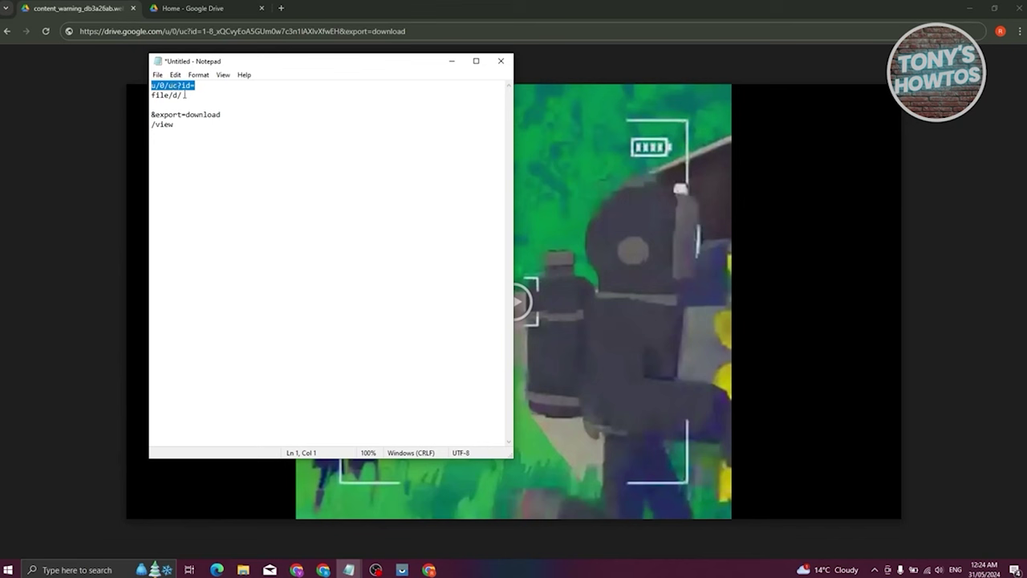
left_click_drag(184, 96, 137, 96)
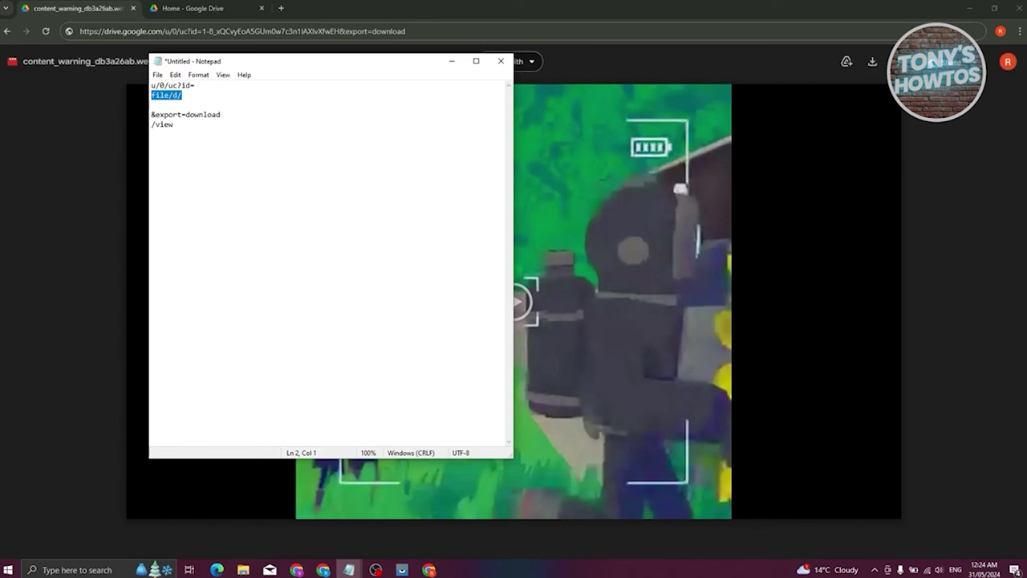
right_click(176, 97)
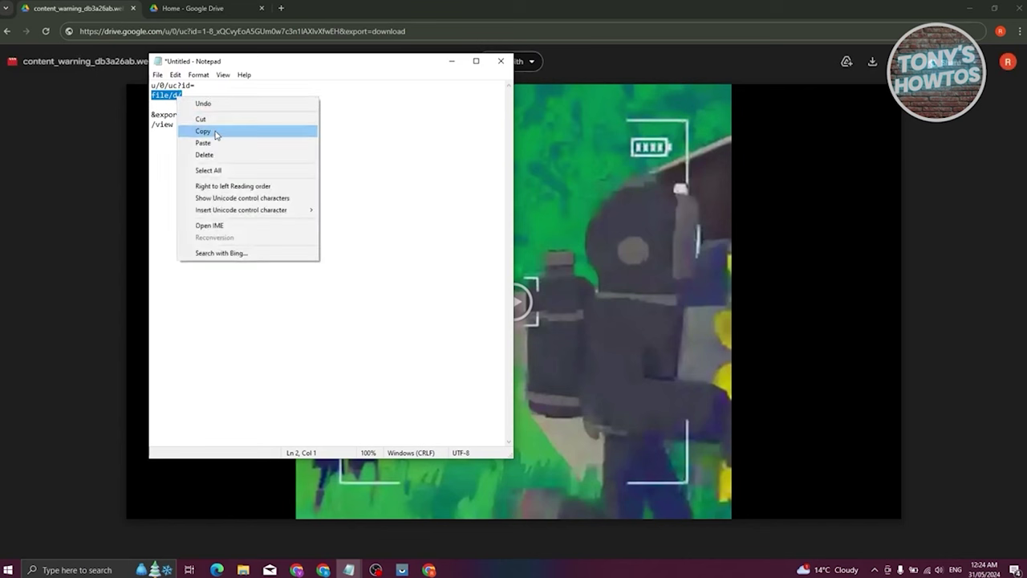
left_click(202, 130)
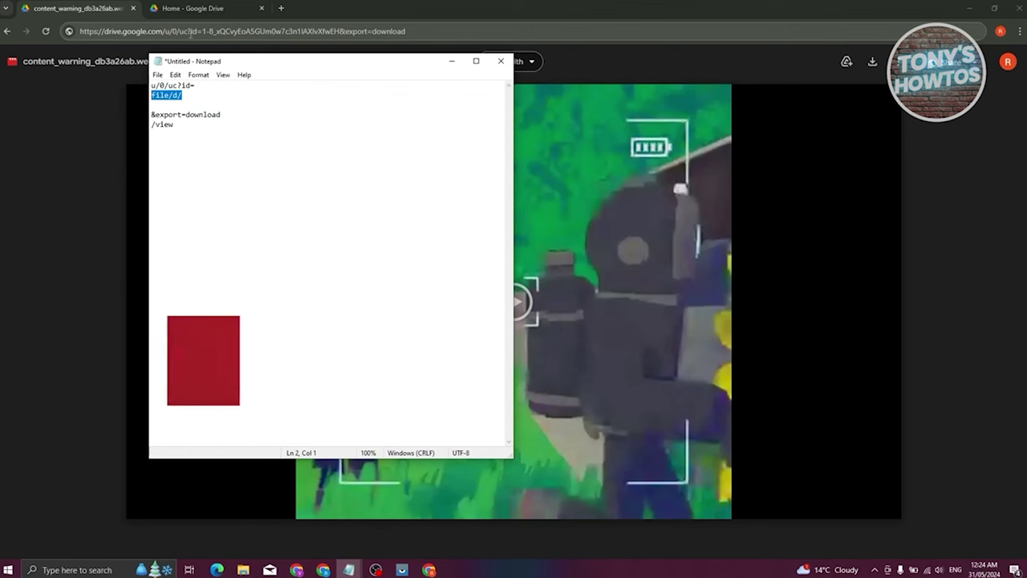
- Replace 'u/0/uc?id=' with 'file/d/' in the video's Drive link and load it
left_click(199, 32)
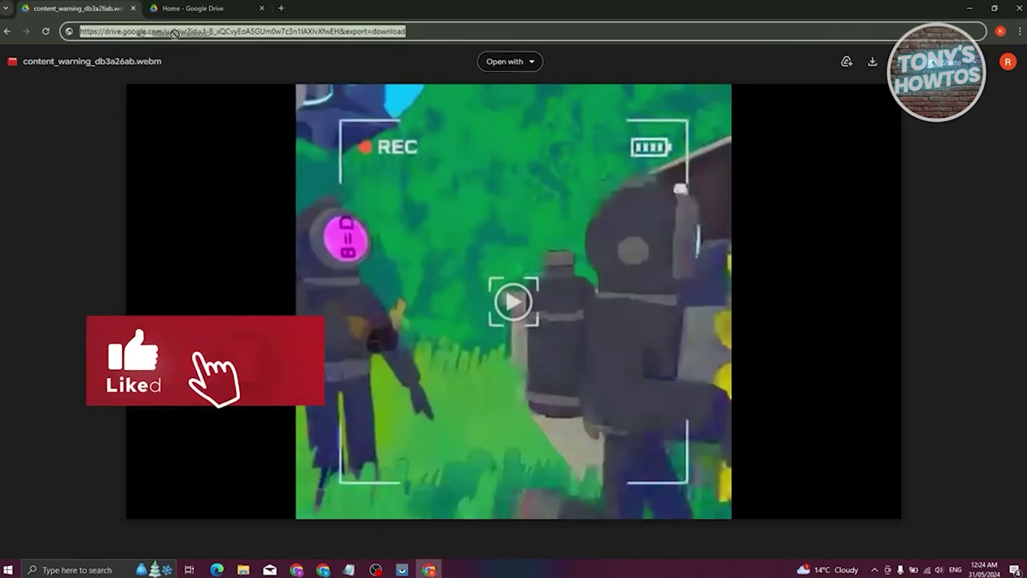
left_click(166, 32)
left_click_drag(166, 33, 202, 32)
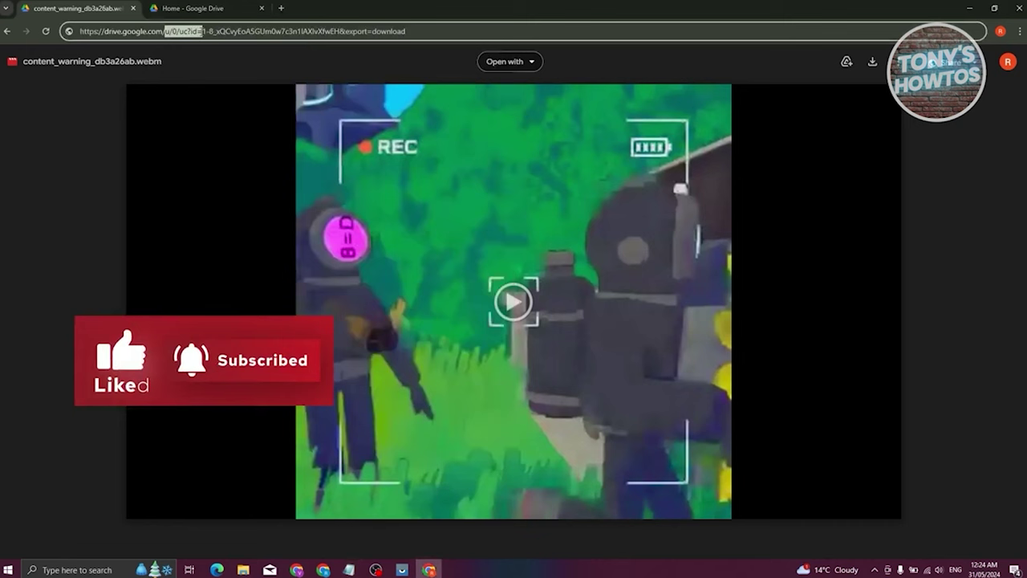
key("ctrl+v")
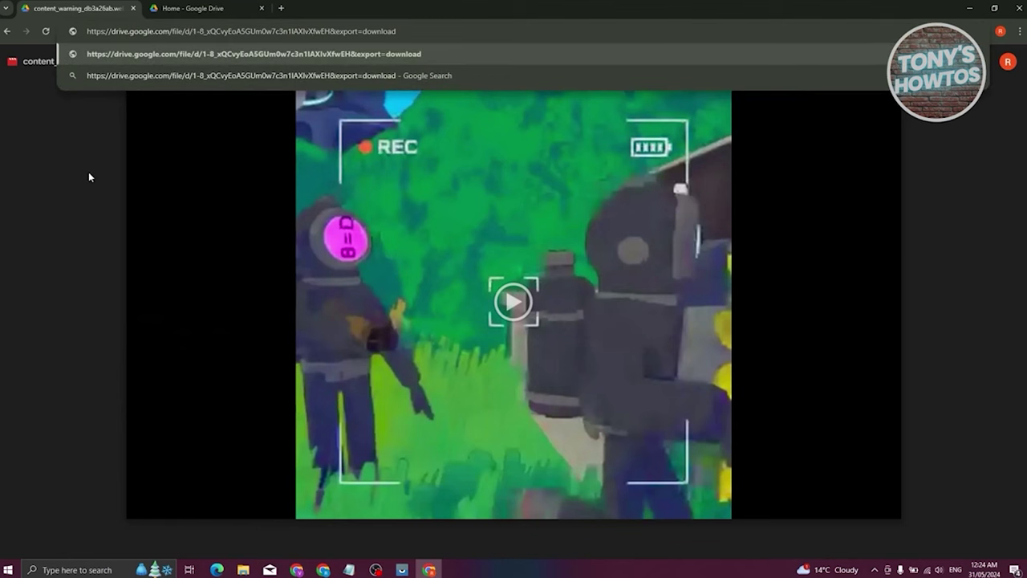
key("Return")
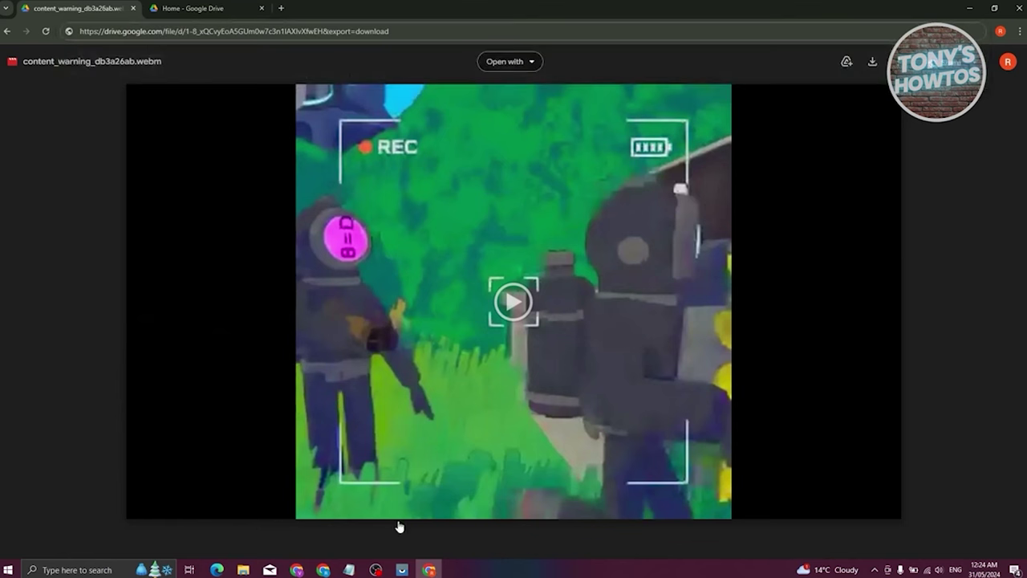
mouse_move(350, 569)
left_click(312, 522)
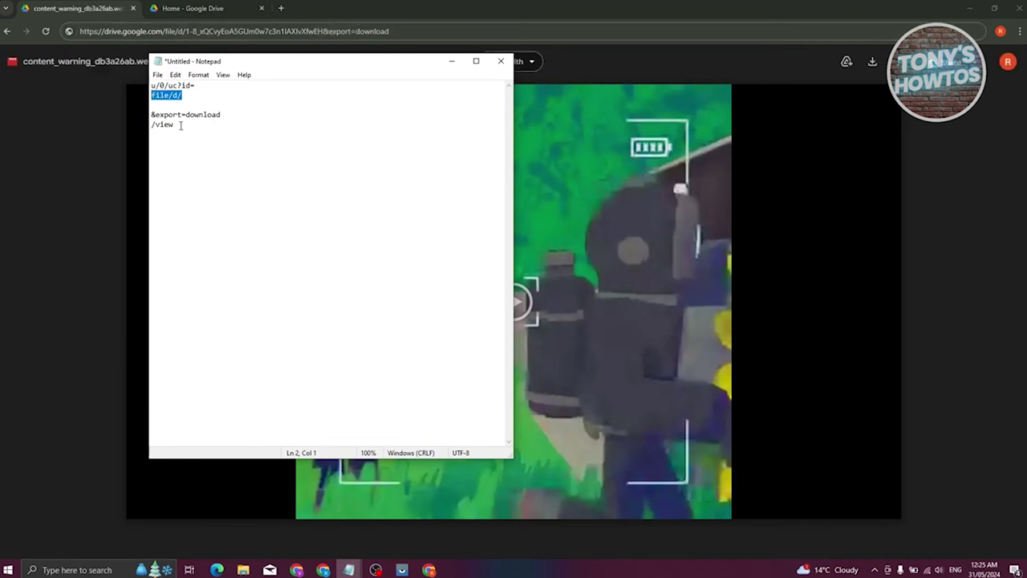
- Replace '&export=download' in the video's link with '/view' copied from the notes and load it
left_click_drag(175, 124, 138, 126)
right_click(159, 125)
left_click(192, 165)
left_click(350, 30)
left_click(350, 31)
left_click_drag(325, 31, 419, 29)
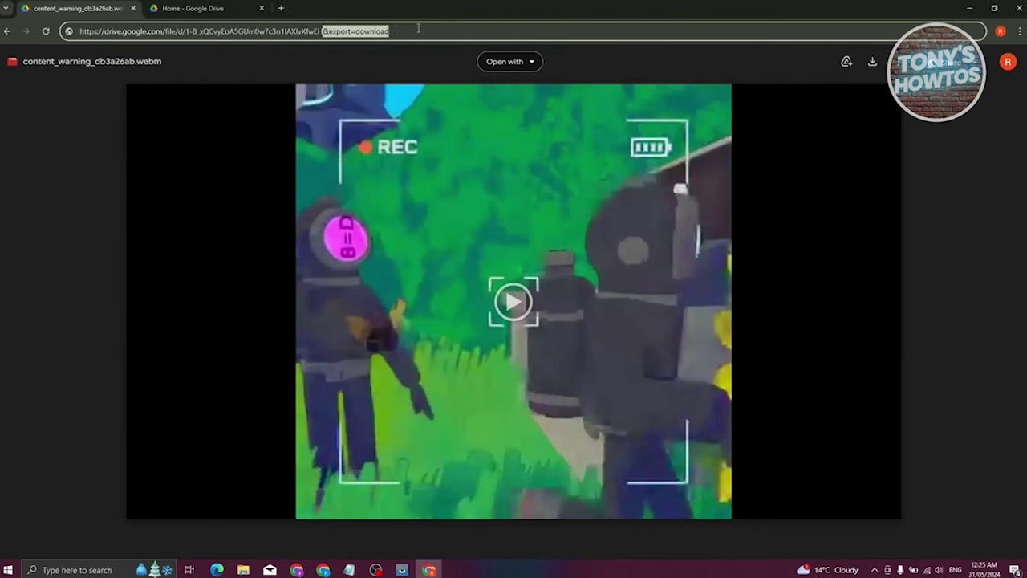
key("ctrl+v")
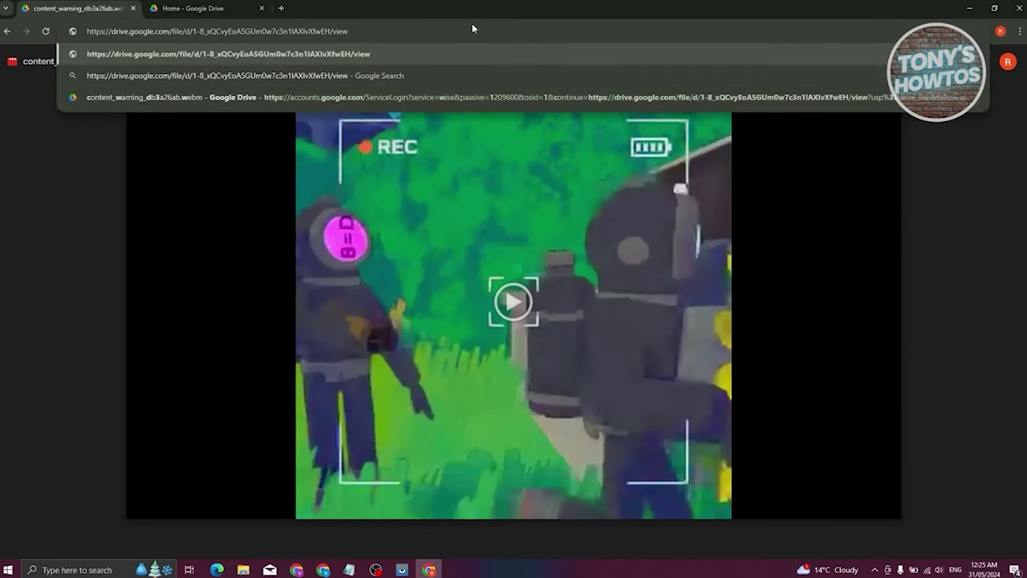
key("Return")
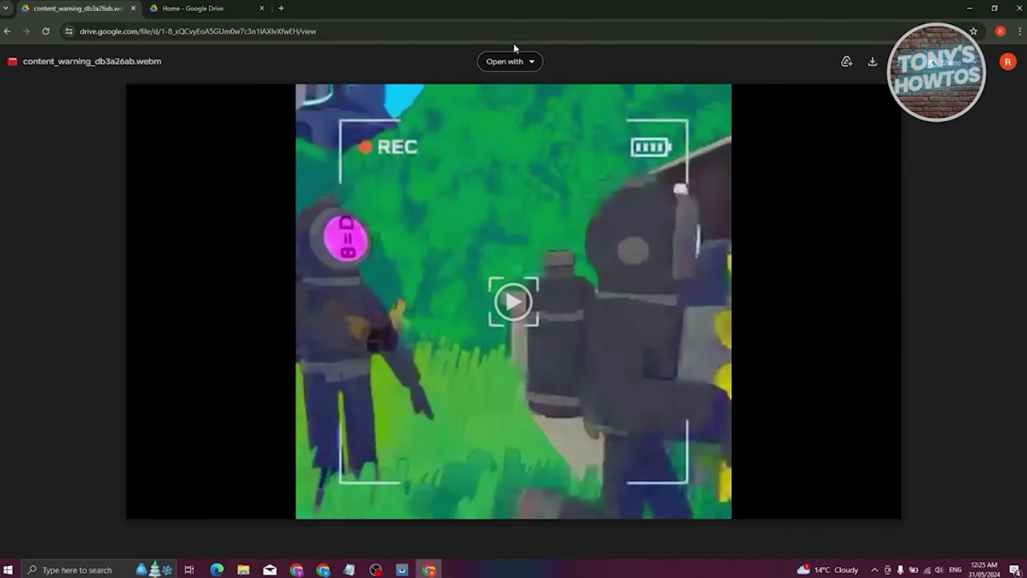
left_click(847, 62)
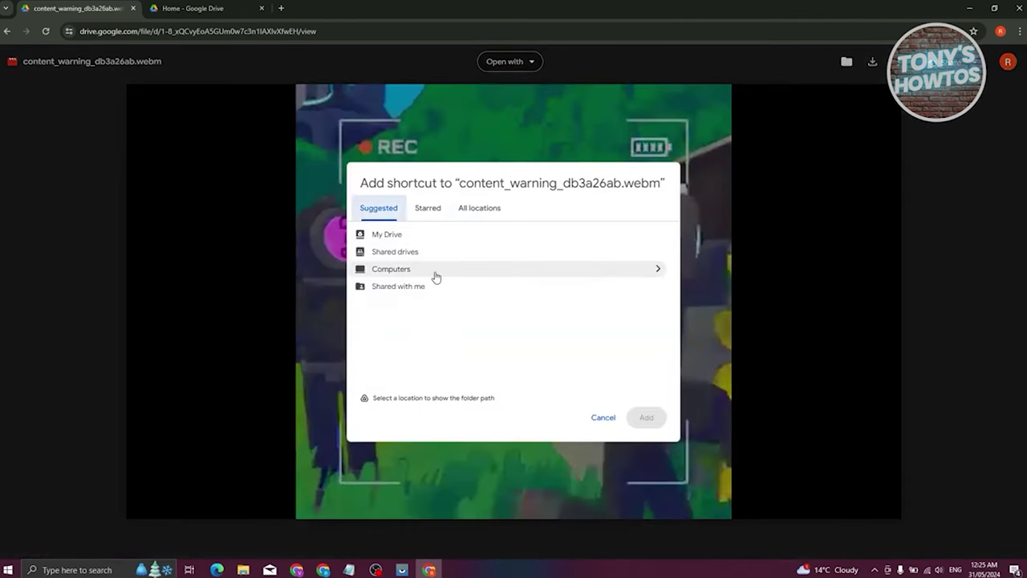
- Add a My Drive shortcut to content_warning_db3a26ab.webm, then switch to the Drive Home tab
left_click(393, 238)
left_click(650, 417)
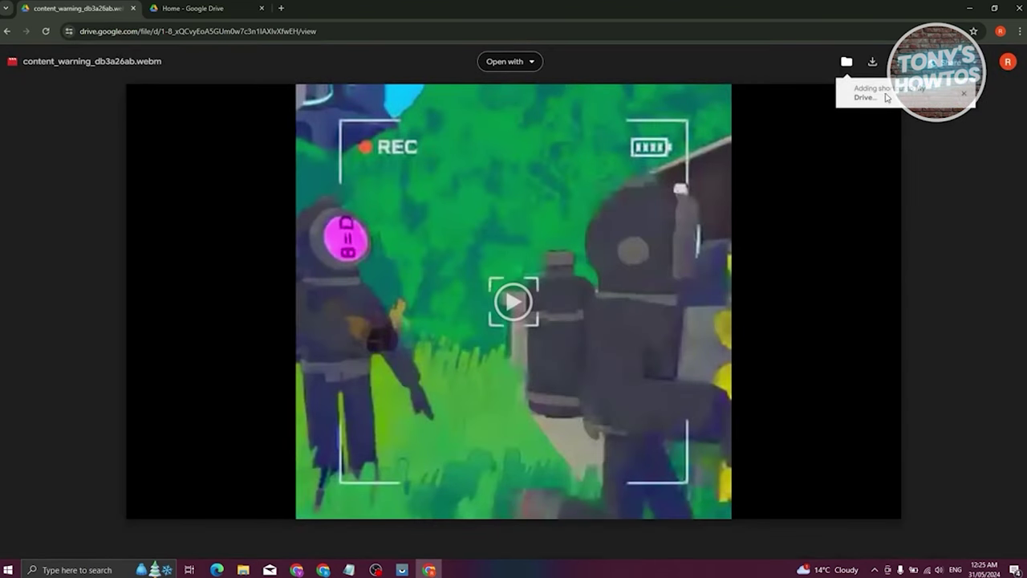
left_click(187, 7)
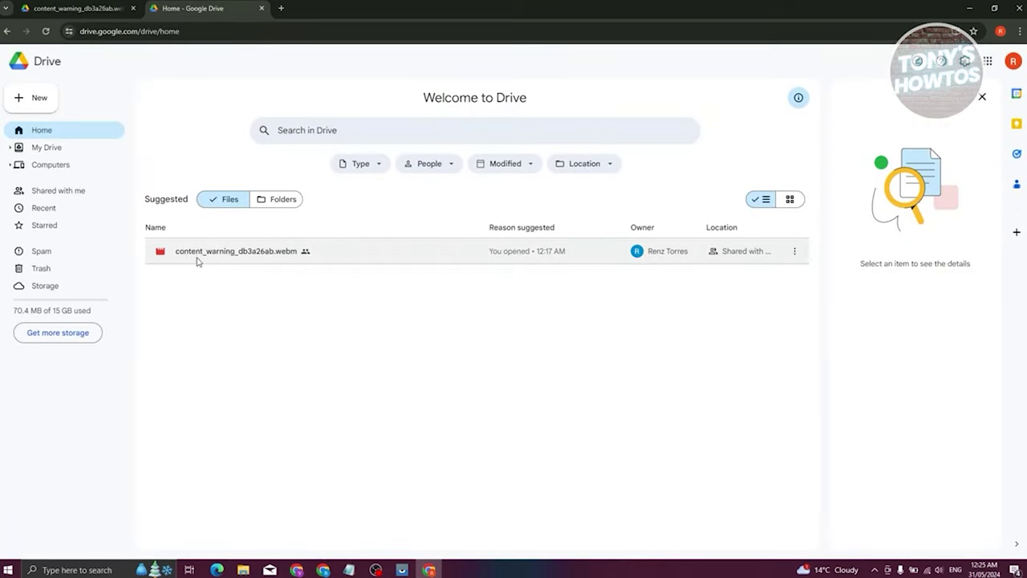
- Create a new folder named 'test folder' from the New menu
left_click(30, 99)
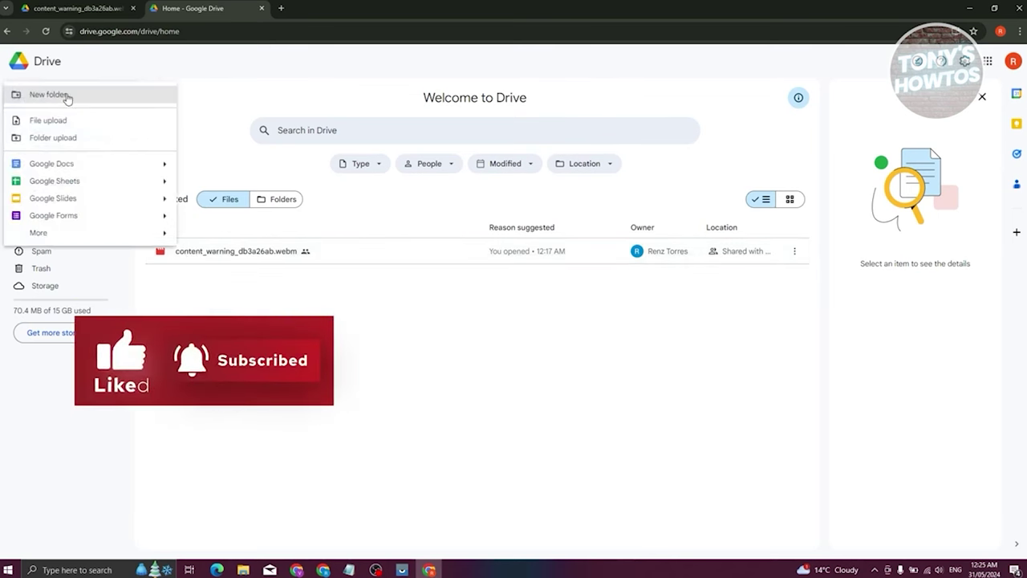
left_click(63, 96)
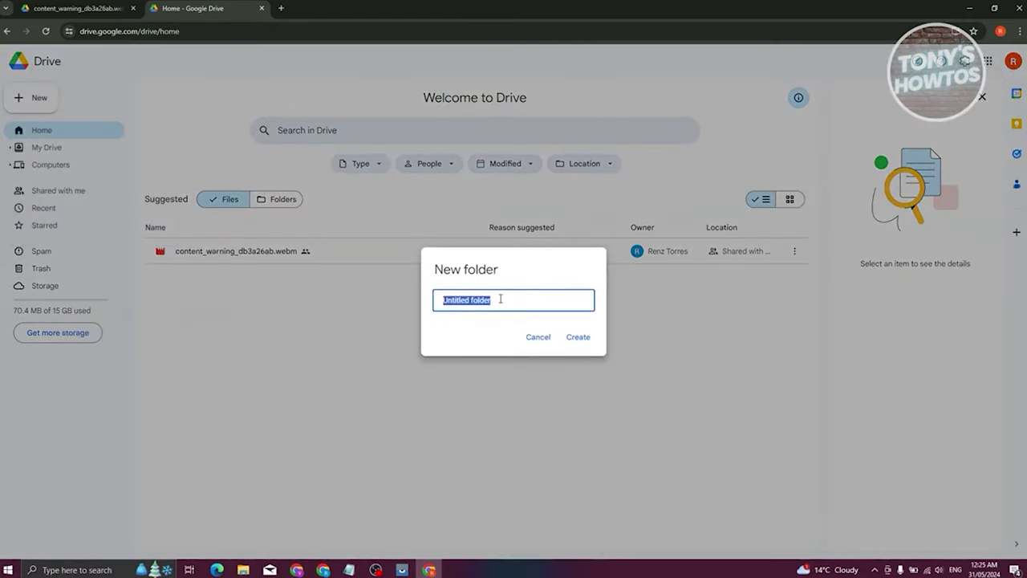
type("test")
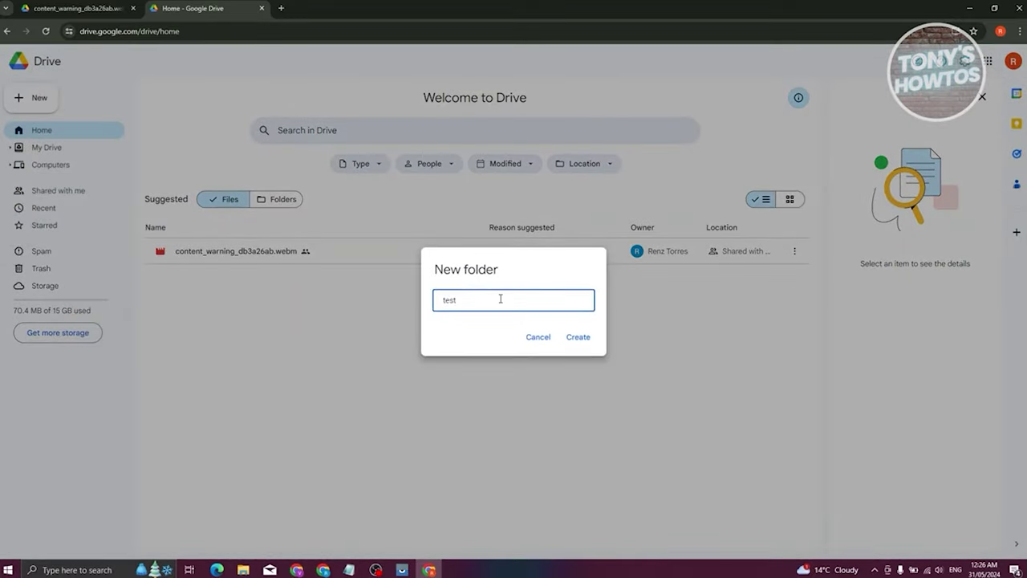
type(" folder")
left_click(579, 337)
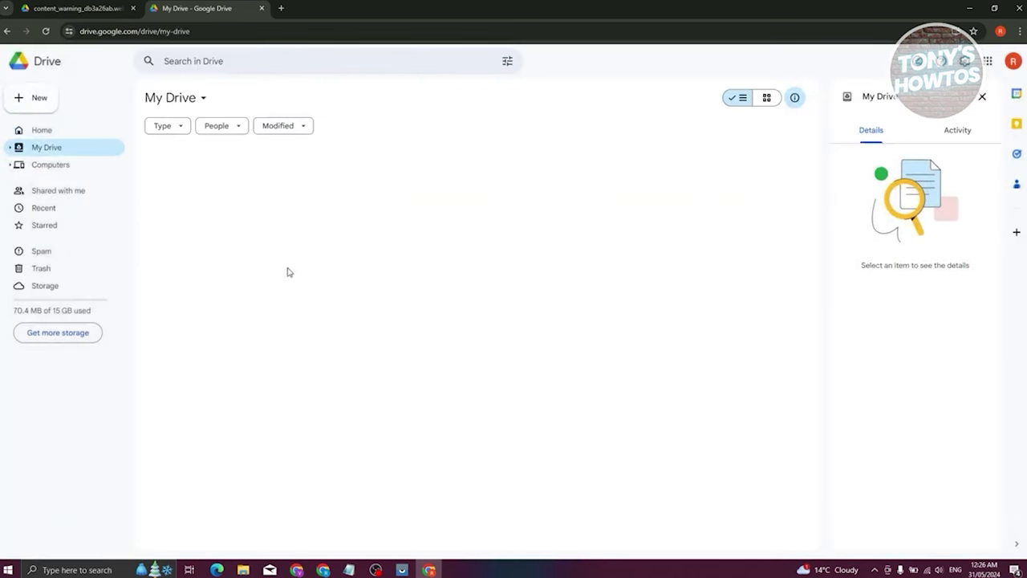
- Drag content_warning_db3a26ab.webm into test folder, open the folder to confirm, then return Home
right_click(222, 237)
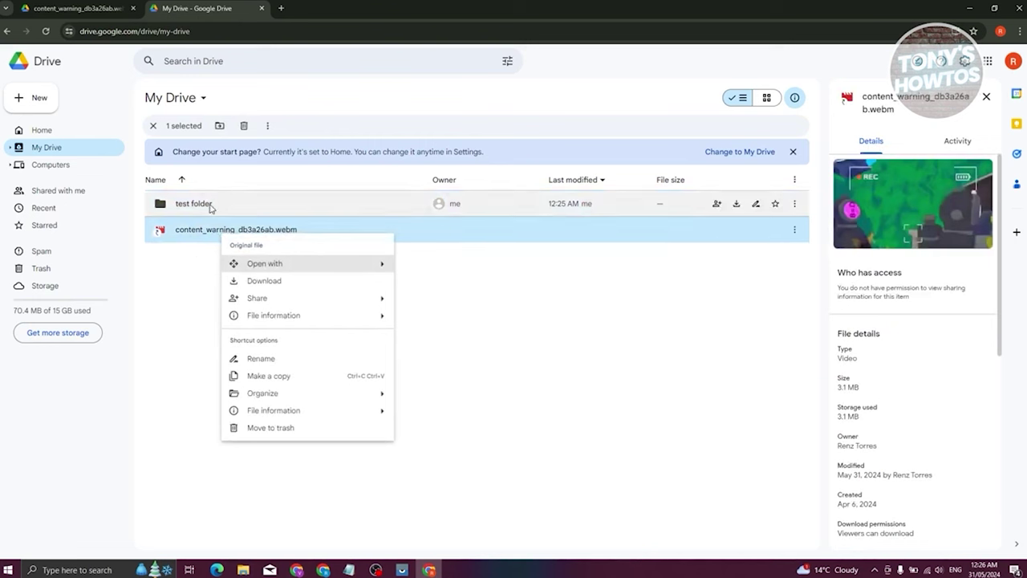
left_click(198, 257)
left_click(204, 234)
left_click_drag(204, 234, 206, 211)
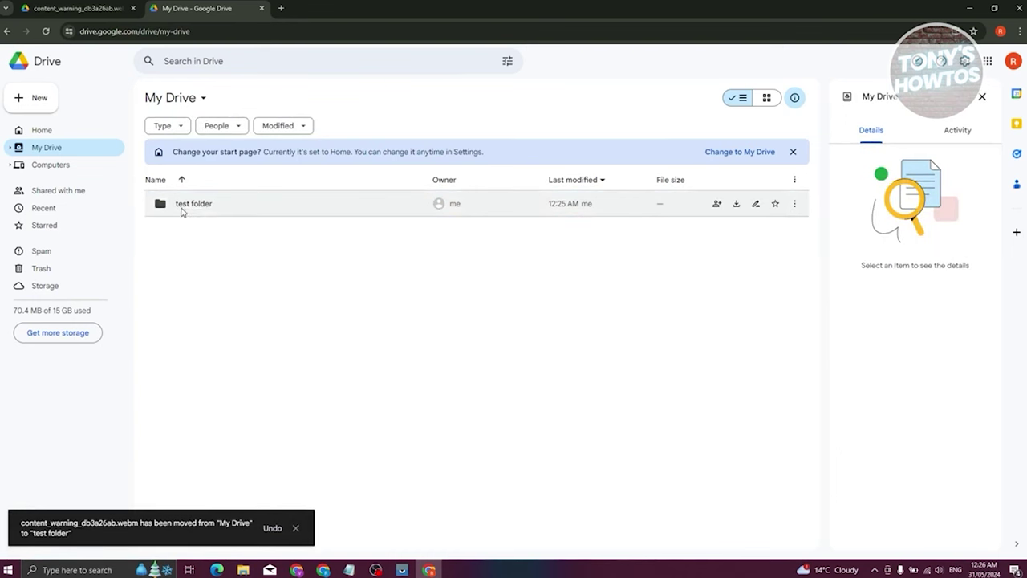
left_click(181, 208)
double_click(182, 206)
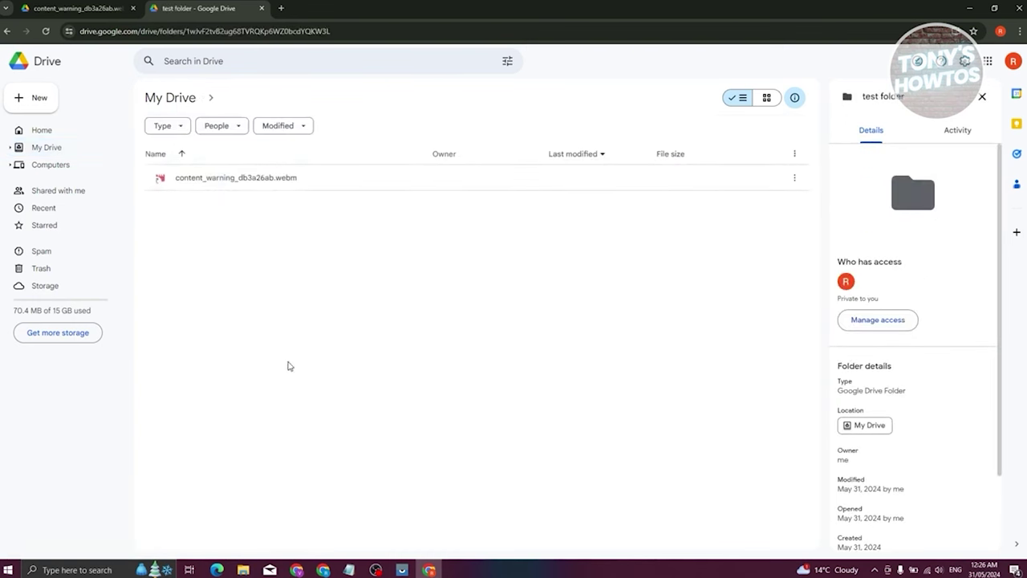
right_click(207, 177)
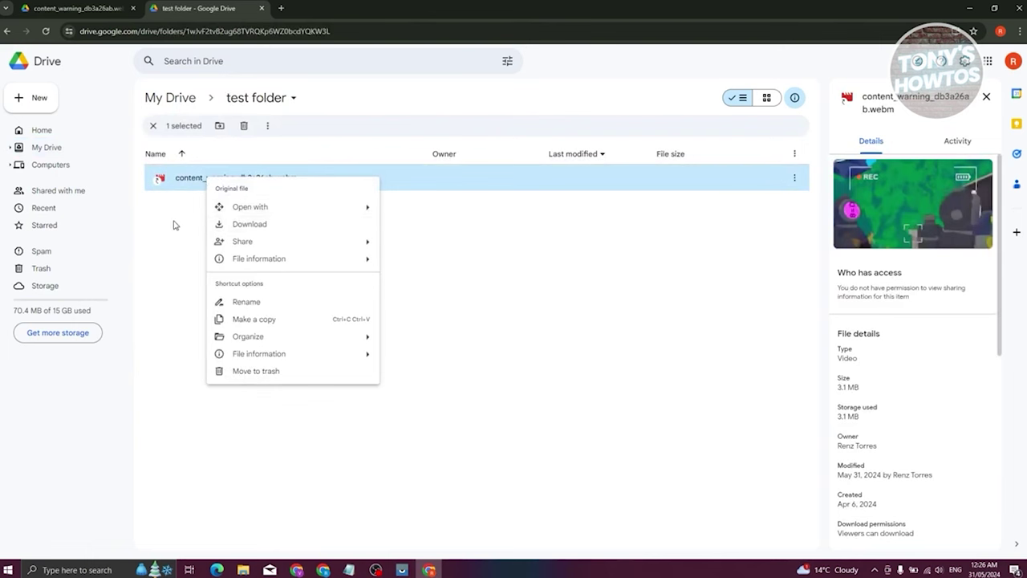
left_click(170, 215)
left_click(36, 132)
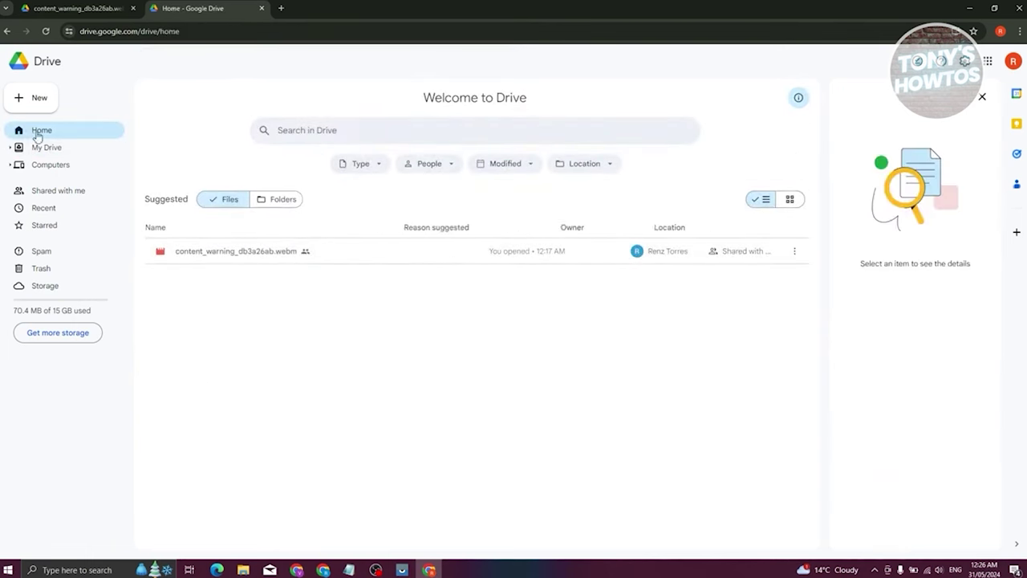
- Show suggested folders on Home and download test folder as a zip
left_click(279, 200)
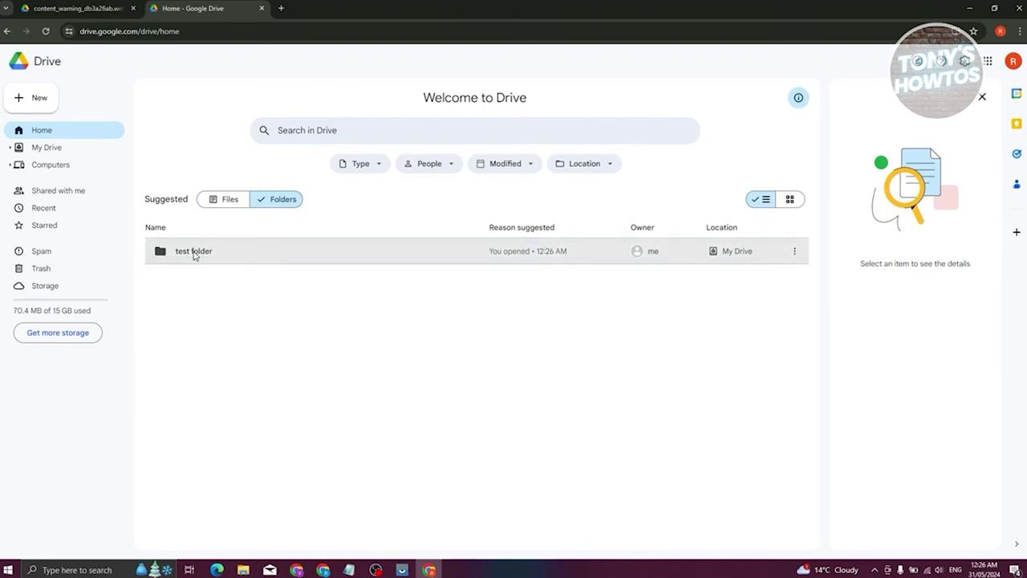
right_click(198, 255)
left_click(241, 290)
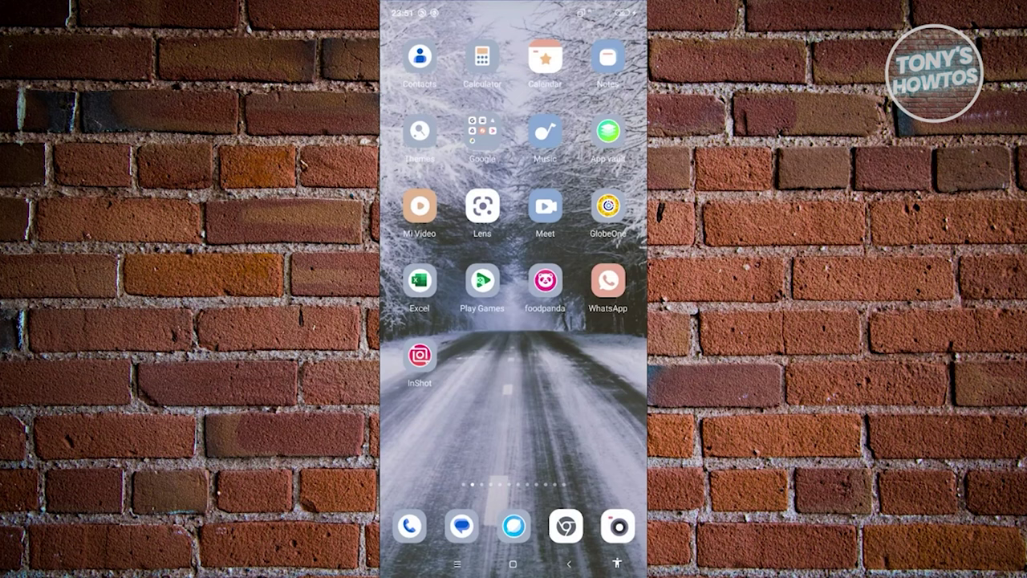
- Launch Drive on the phone and open the Balding Lights (Official Video) file's options in My Drive
left_click(483, 131)
left_click(449, 246)
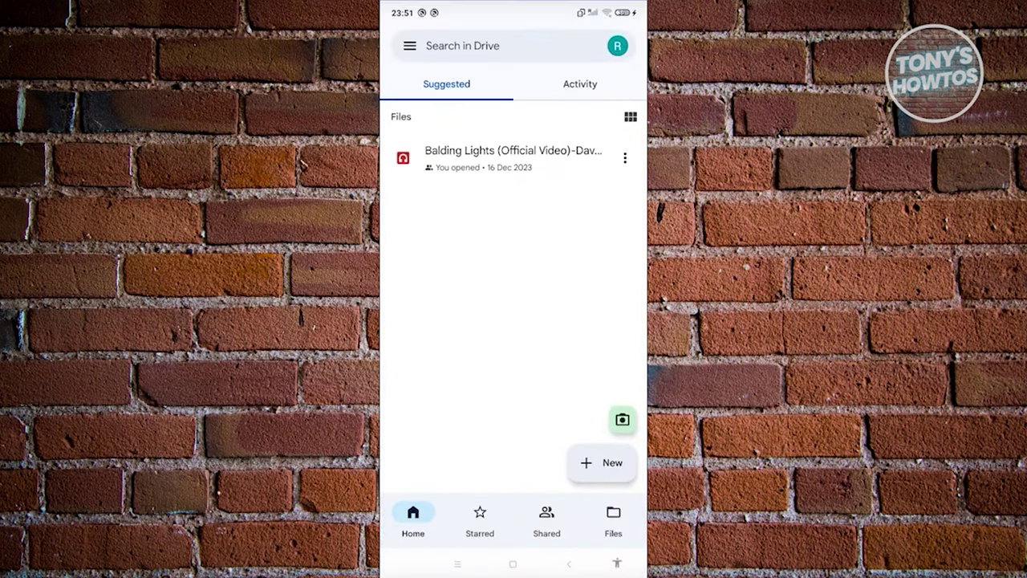
left_click(625, 158)
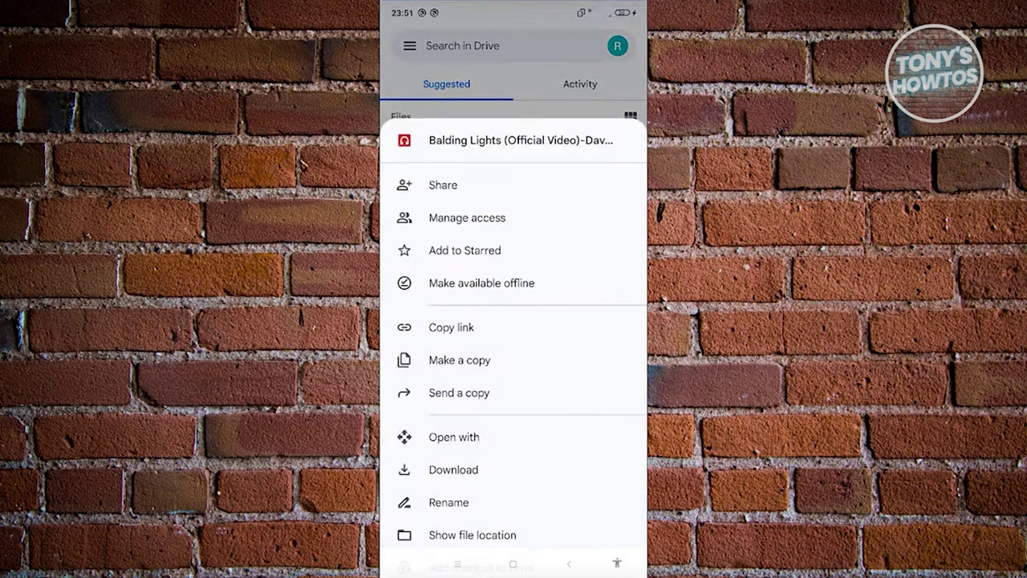
left_click_drag(513, 392, 513, 252)
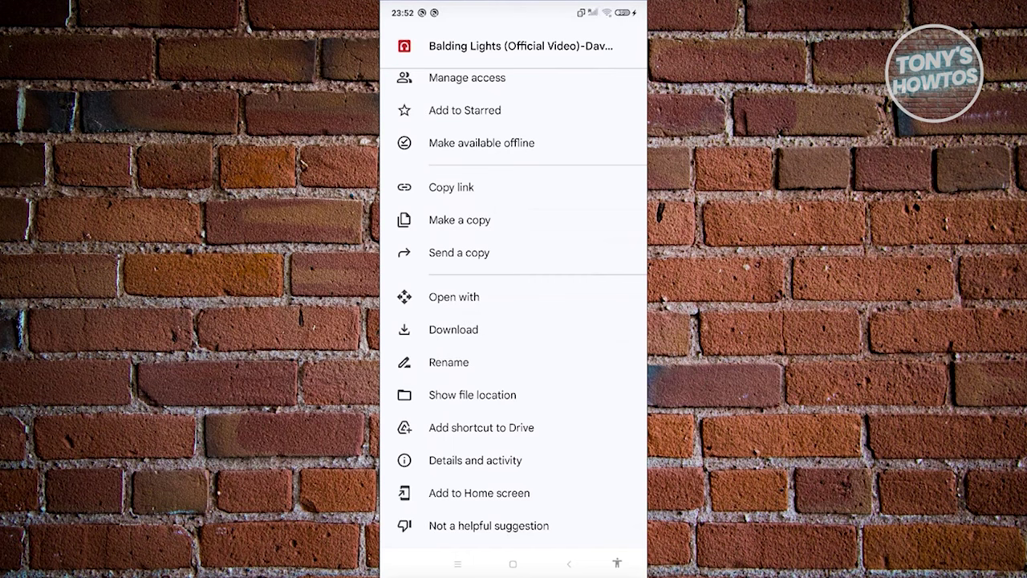
scroll(513, 321, "up", 3)
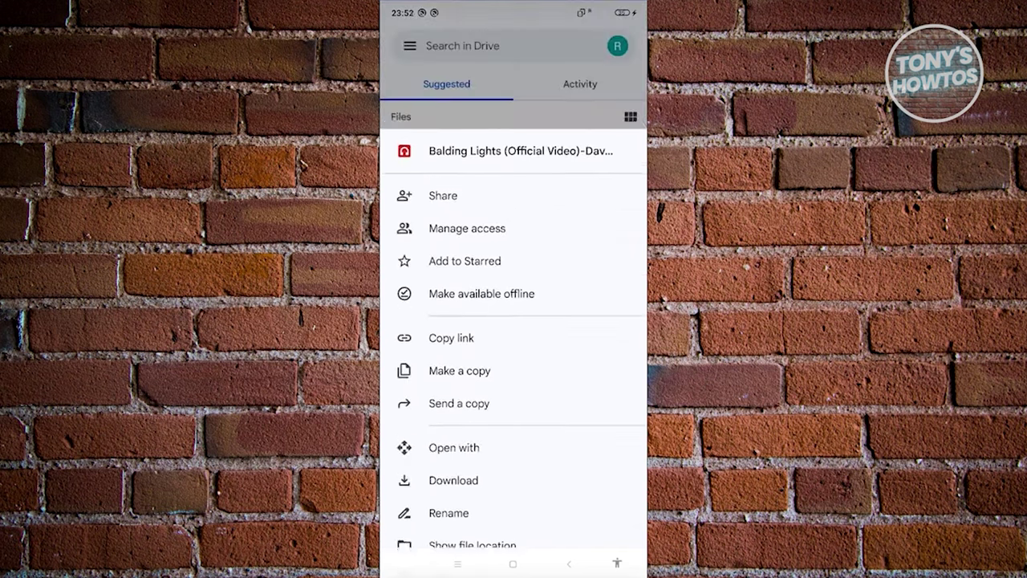
scroll(513, 321, "up", 3)
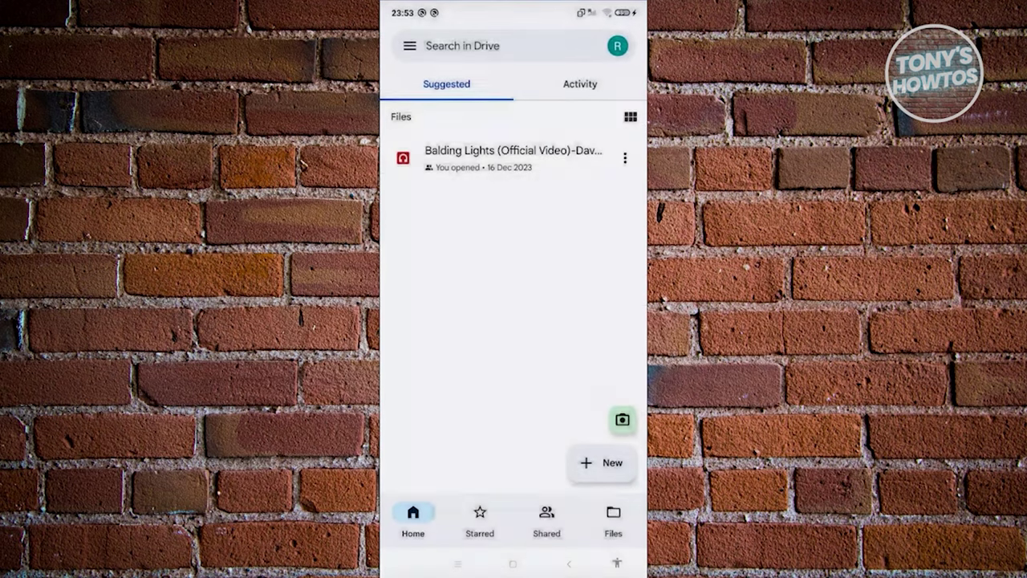
left_click(613, 519)
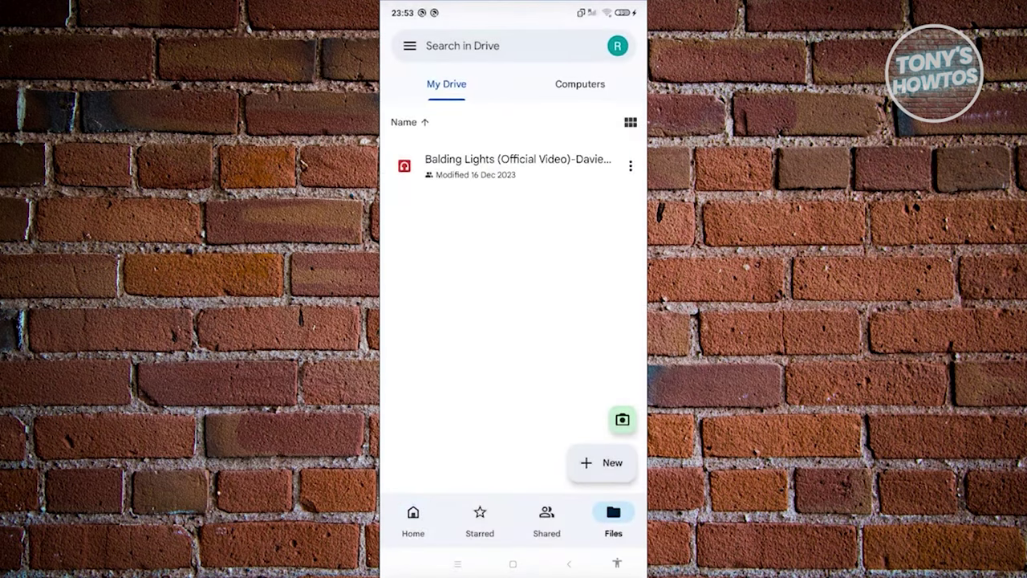
left_click(630, 165)
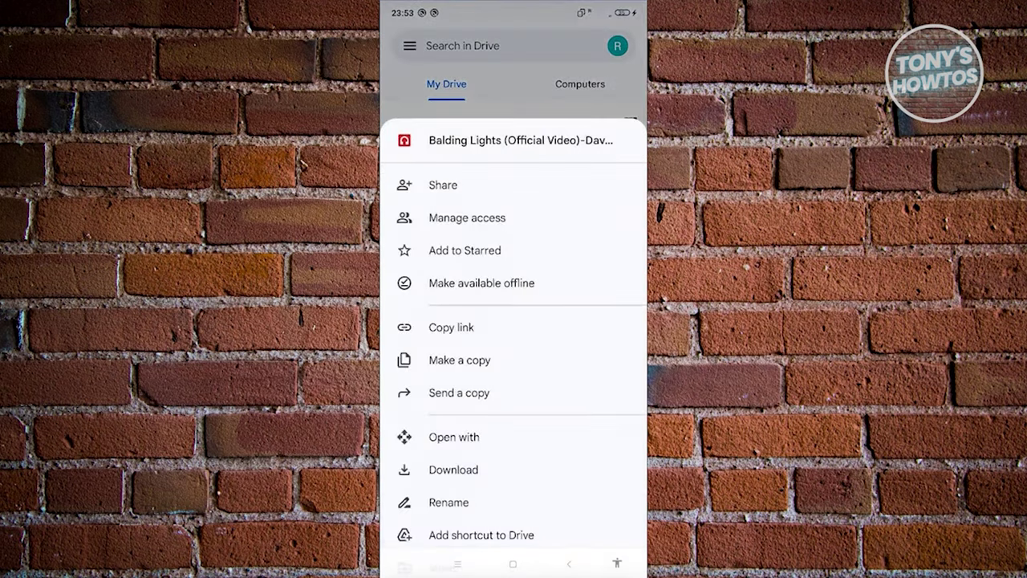
scroll(514, 321, "down", 3)
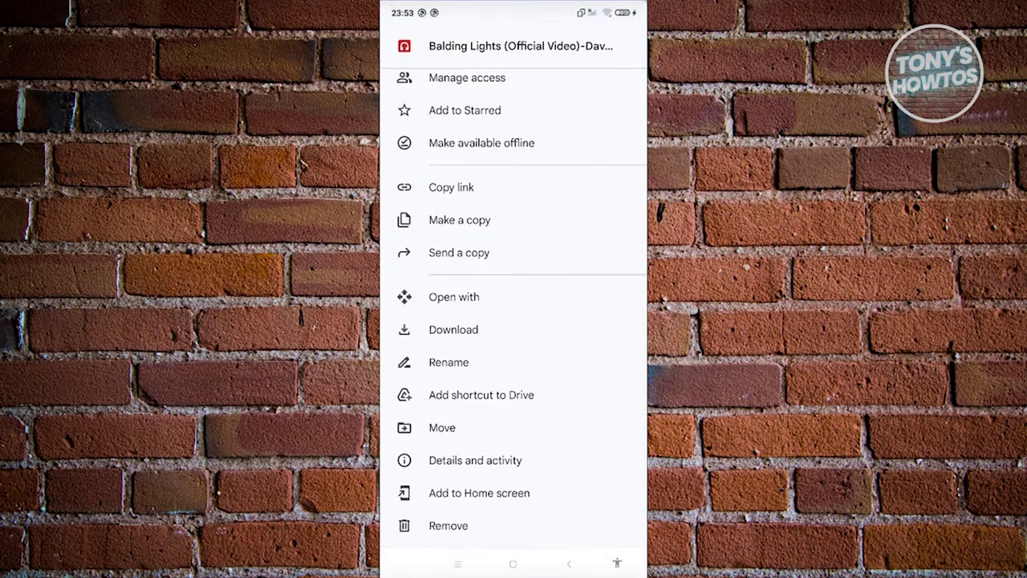
scroll(513, 321, "up", 5)
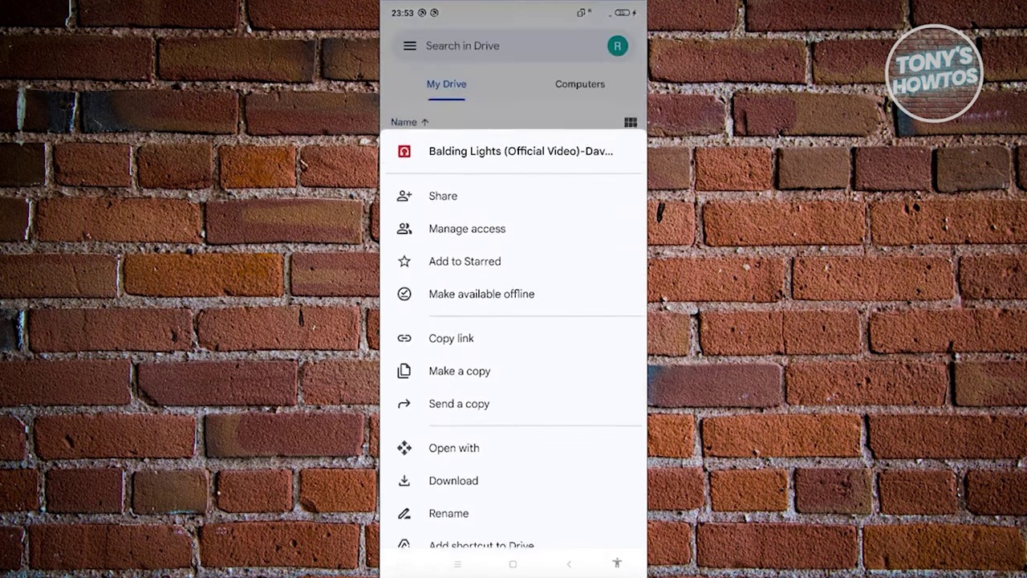